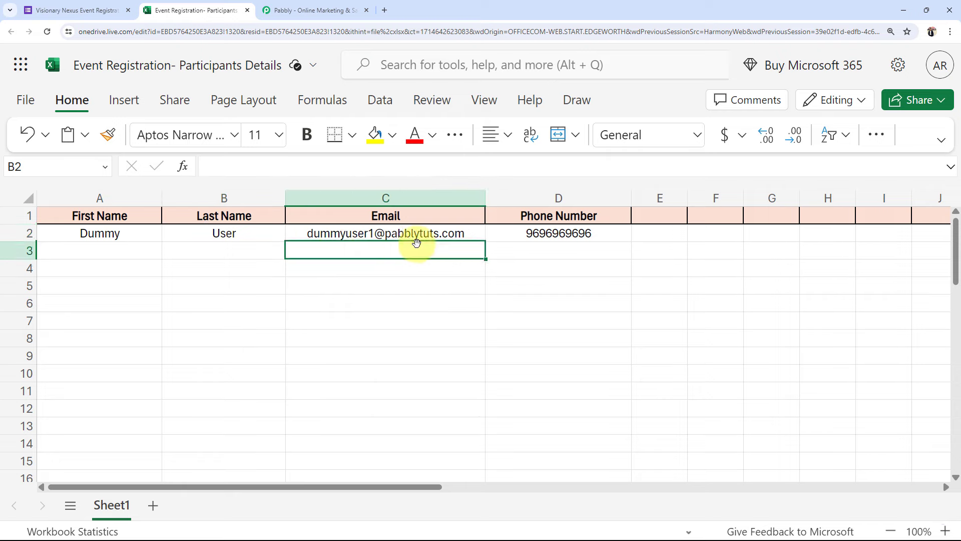
# Compare the dummy row's phone and email with the form, check empty row 3, then switch to the Pabbly site
pyautogui.click(554, 235)
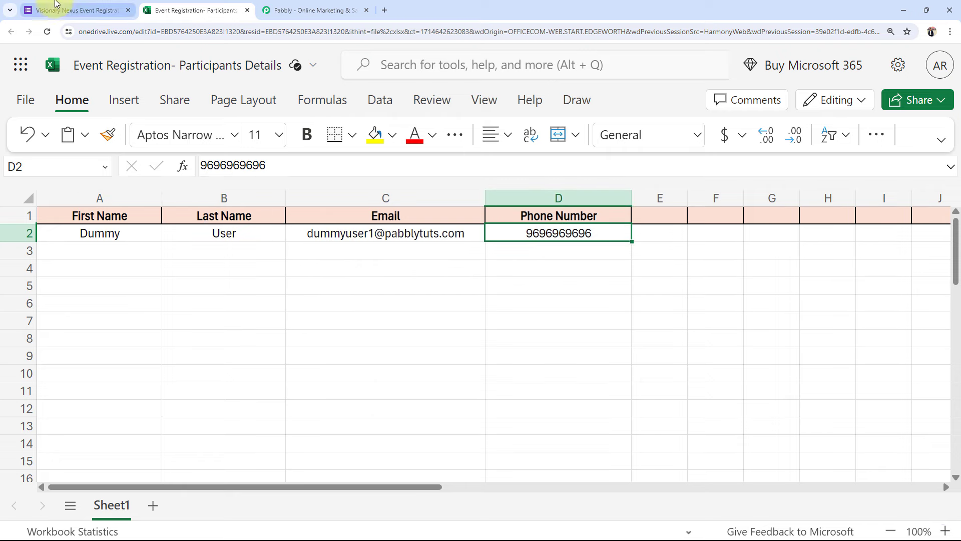
pyautogui.click(75, 10)
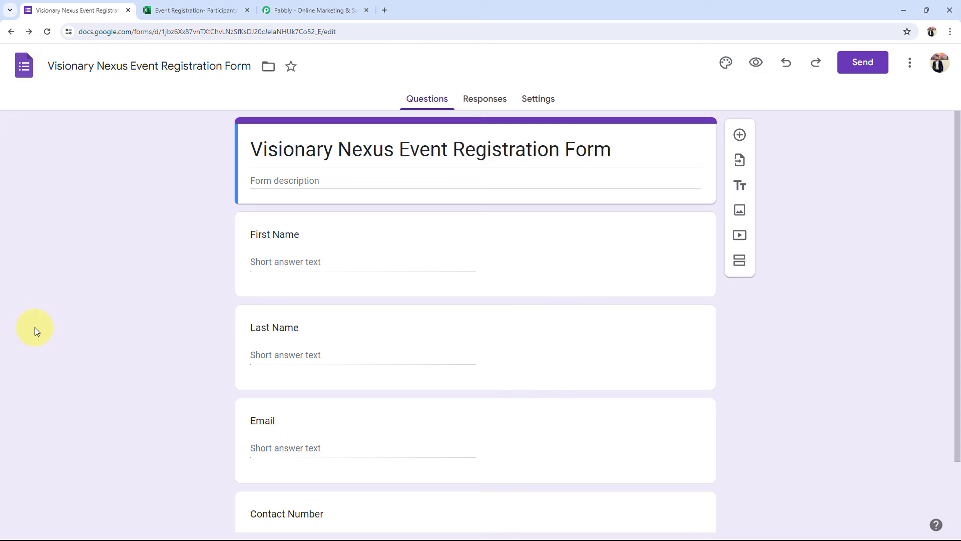
pyautogui.scroll(-2, 75, 337)
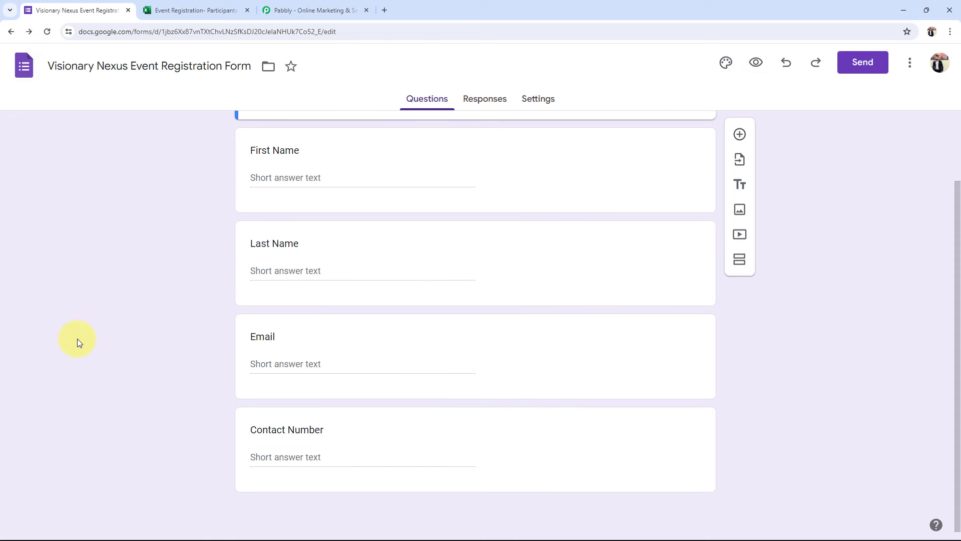
pyautogui.click(161, 8)
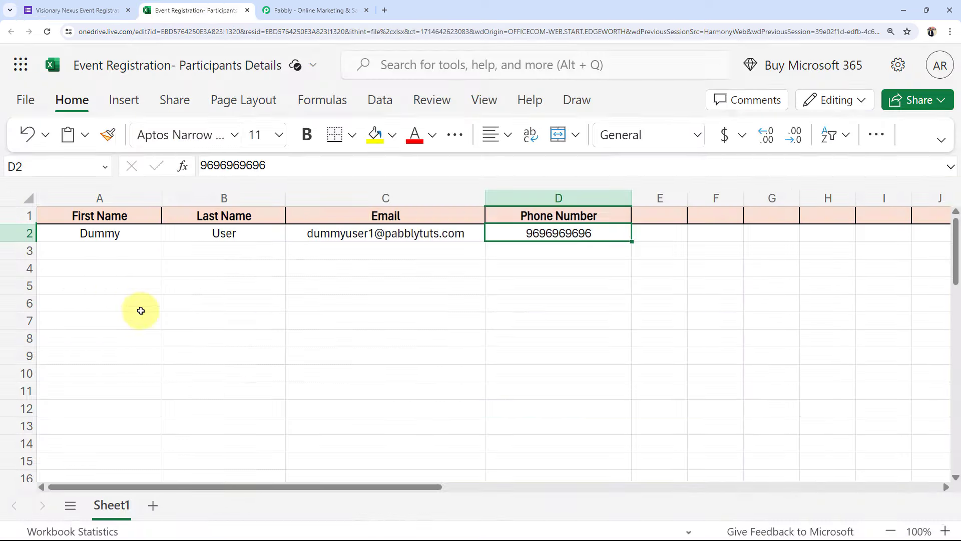
pyautogui.click(553, 253)
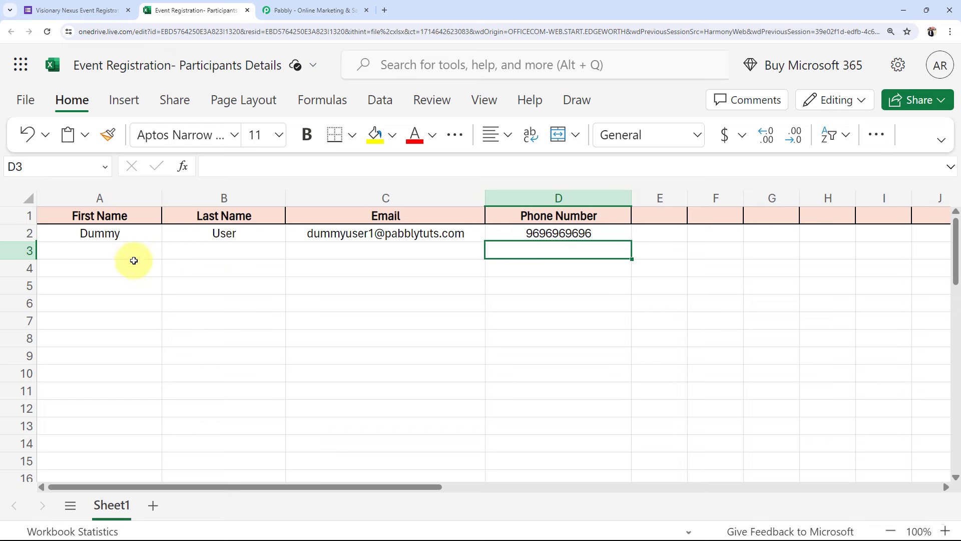
pyautogui.click(338, 253)
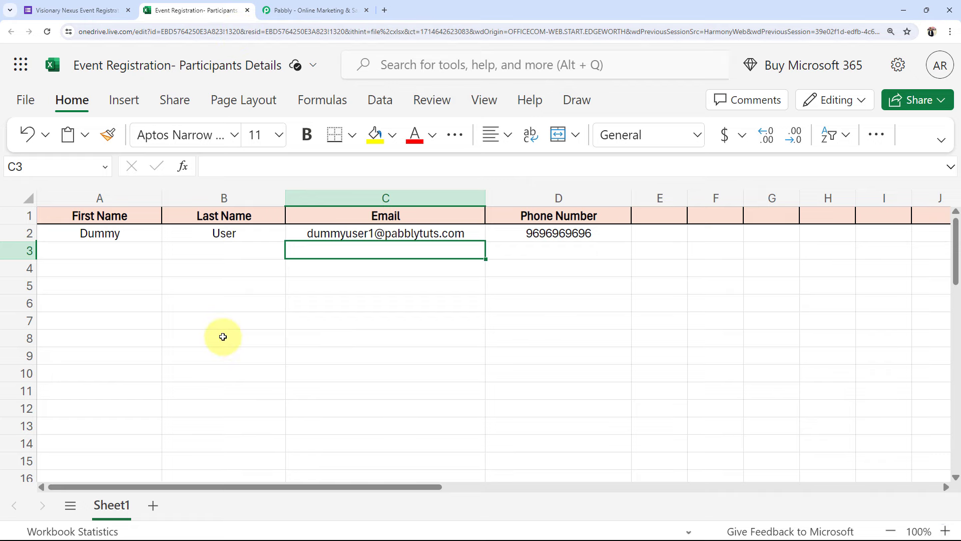
pyautogui.click(280, 10)
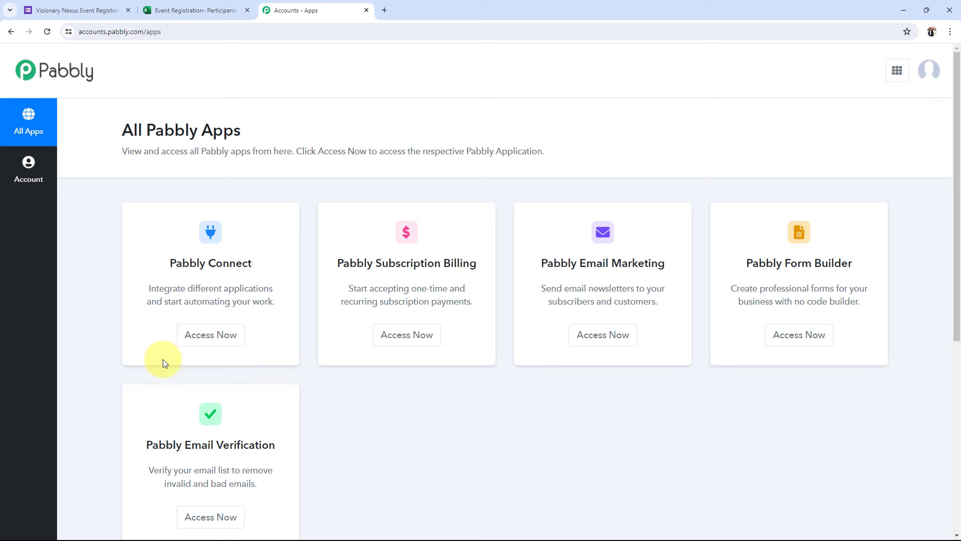
# Open Pabbly Connect from the apps list and start a new workflow from its dashboard
pyautogui.moveTo(175, 263); pyautogui.dragTo(254, 270)
pyautogui.click(214, 340)
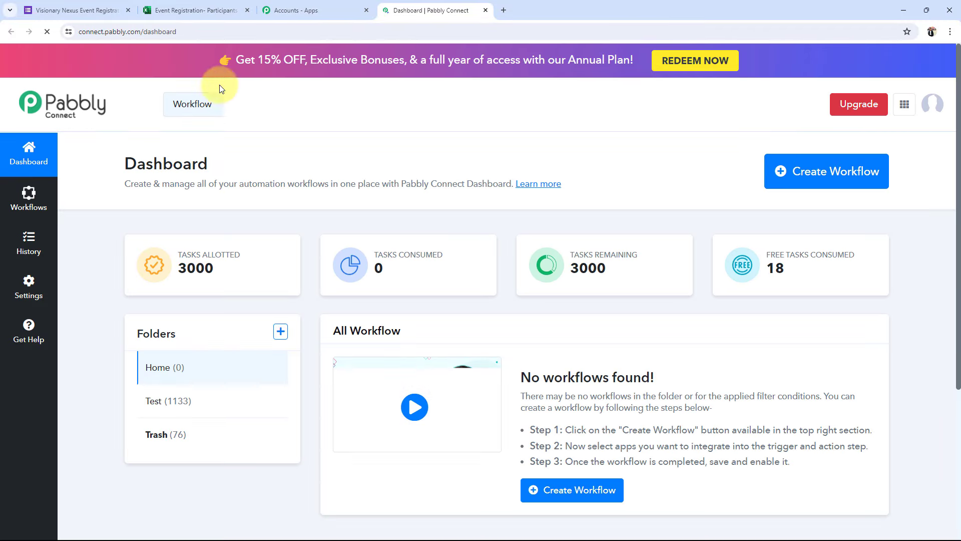
pyautogui.moveTo(123, 161); pyautogui.dragTo(247, 169)
pyautogui.click(249, 170)
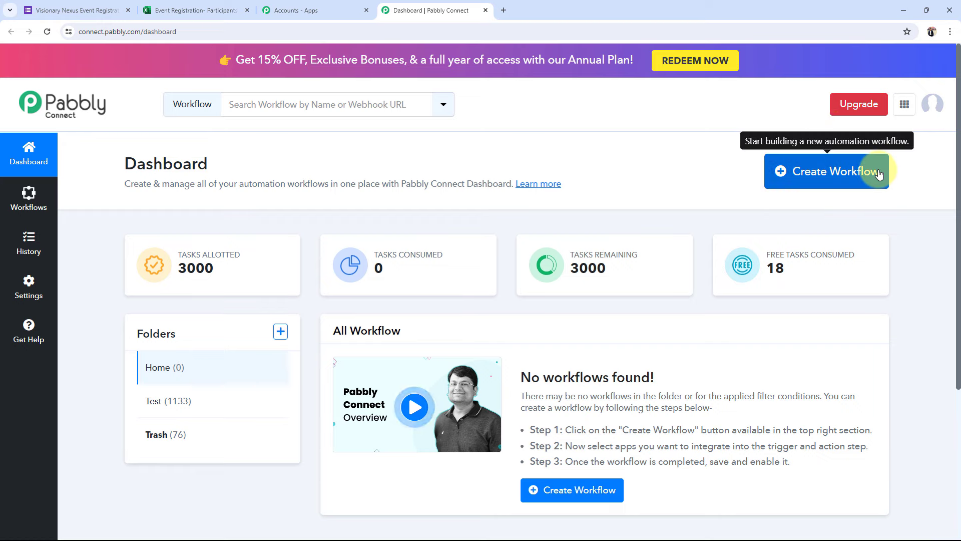
pyautogui.click(839, 172)
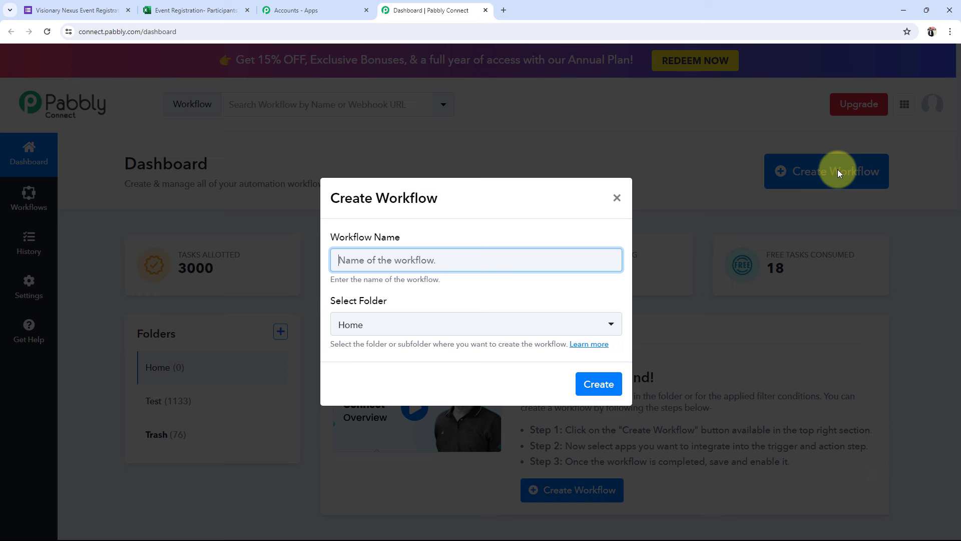
# Create the workflow 'Add Google Forms Responses to MS Excel Spreadsheet' in the Home folder
pyautogui.write('Add Google Forms Responses to MS Excel Spreadsheet')
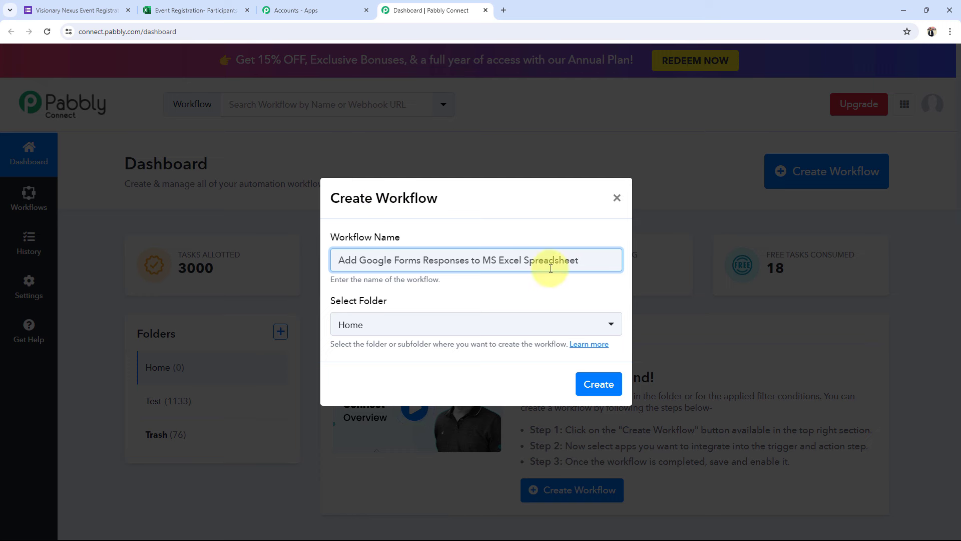
pyautogui.click(395, 325)
pyautogui.click(358, 391)
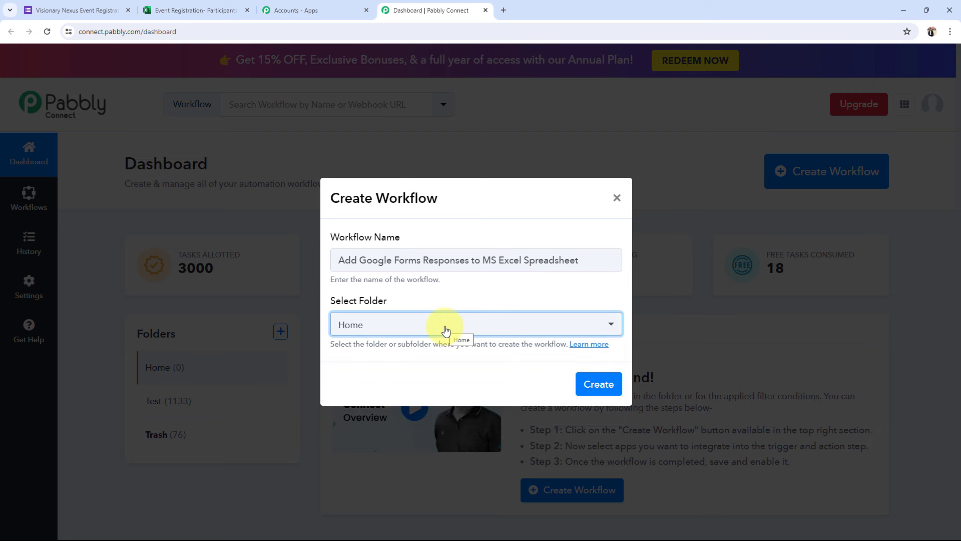
pyautogui.click(592, 386)
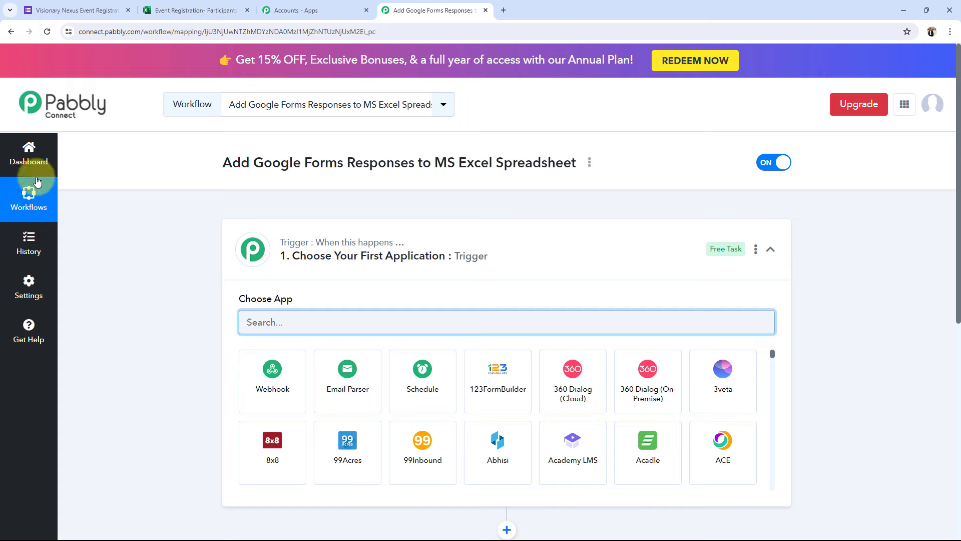
# Collapse the trigger step's Choose App panel so both blank steps are visible
pyautogui.click(343, 244)
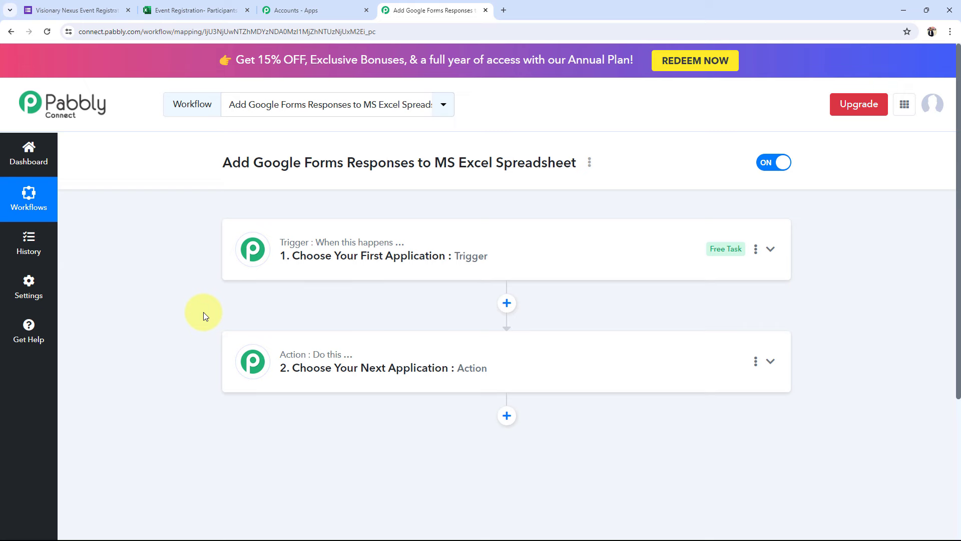
# Review the registration form's First Name, Last Name, Email and Contact Number questions
pyautogui.click(76, 10)
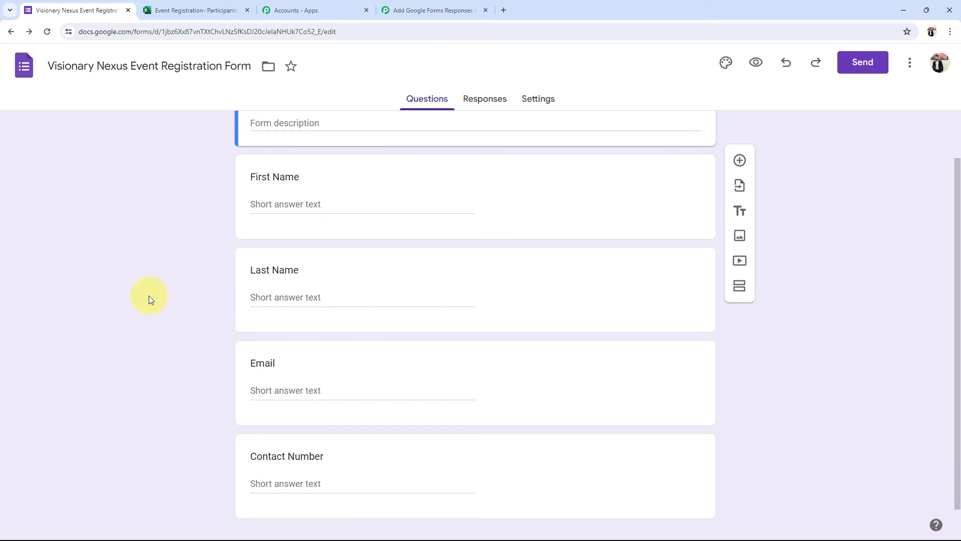
pyautogui.scroll(2, 149, 296)
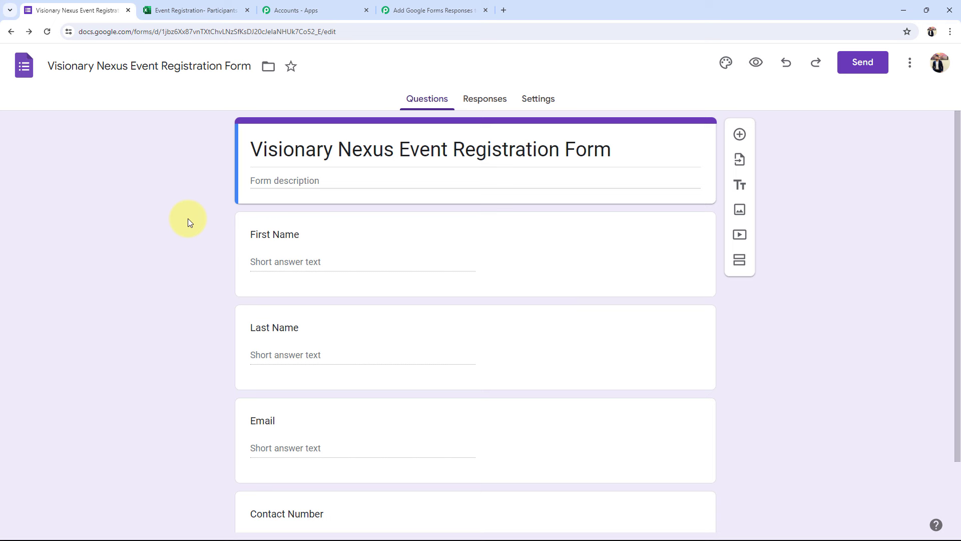
pyautogui.scroll(-2, 200, 266)
pyautogui.scroll(2, 205, 286)
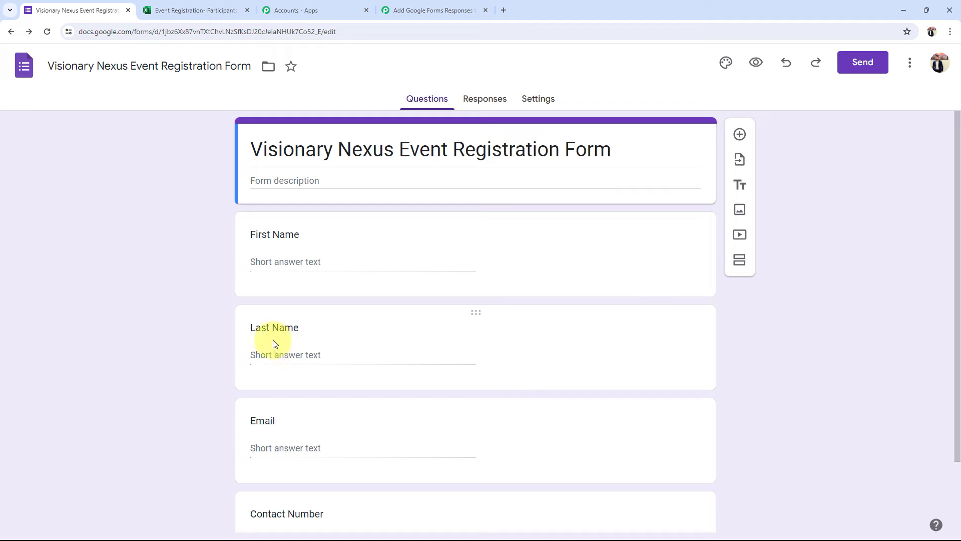
# Match the sheet's columns A–D in the next empty row against the form fields, then go back to the workflow editor
pyautogui.click(151, 10)
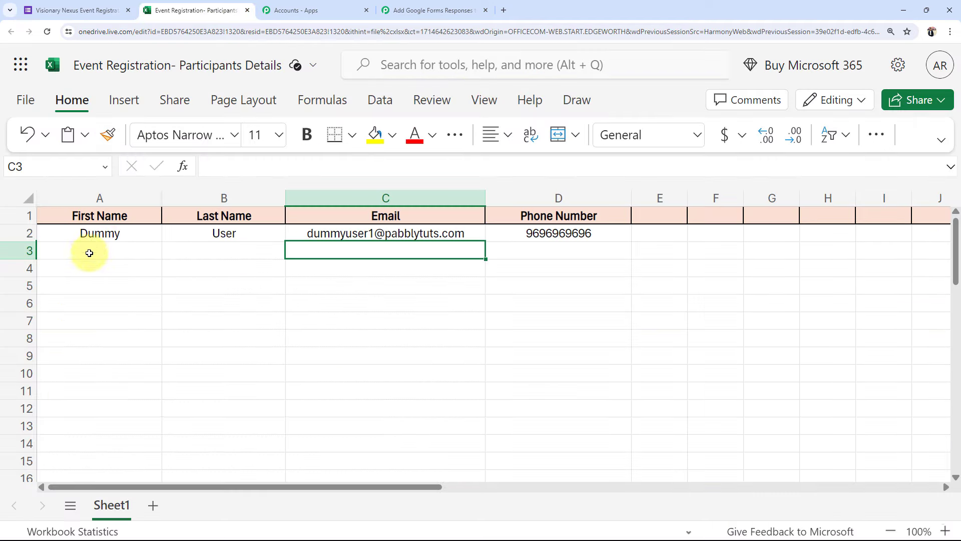
pyautogui.click(254, 261)
pyautogui.click(491, 263)
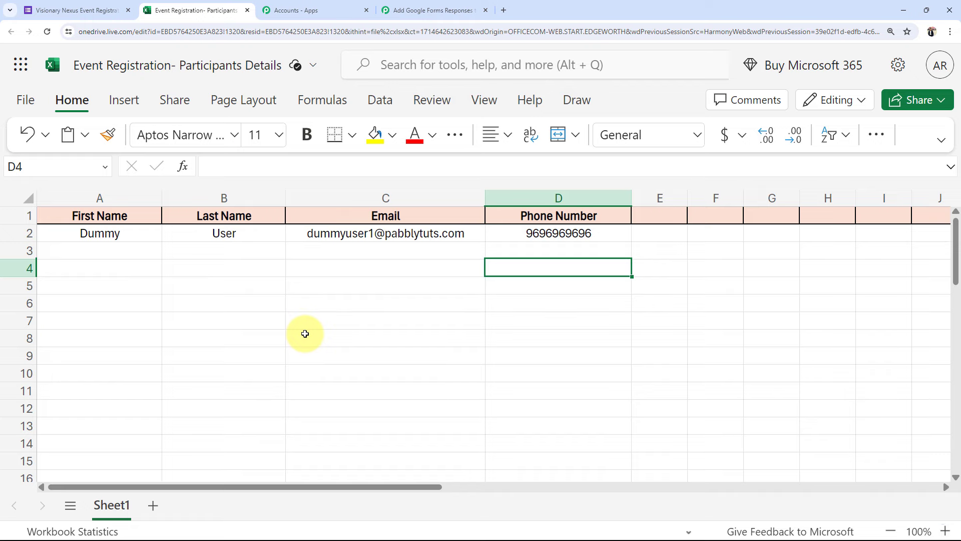
pyautogui.click(31, 10)
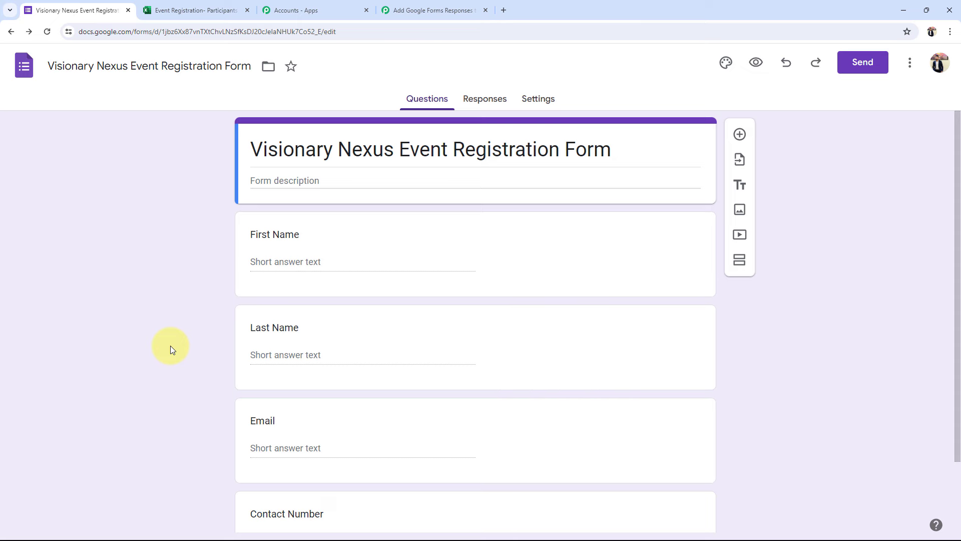
pyautogui.click(170, 4)
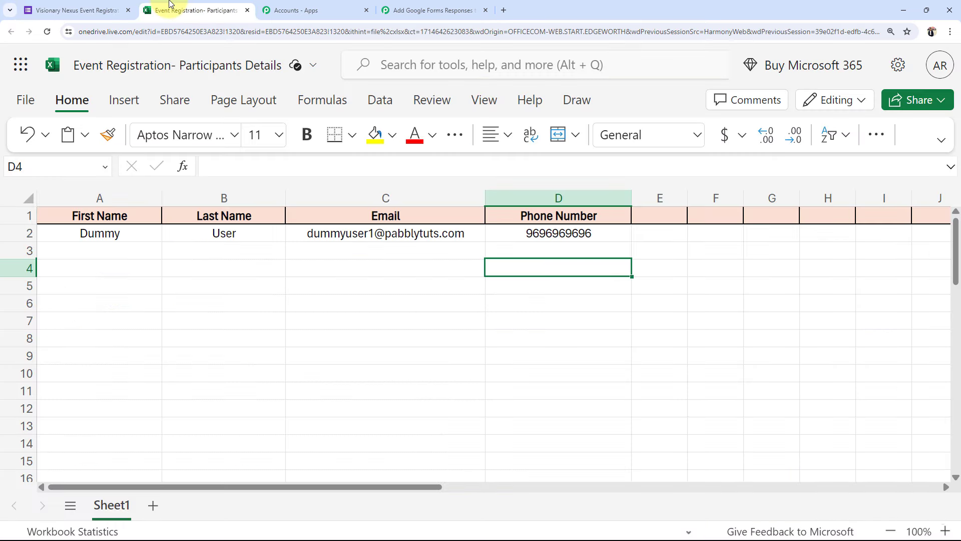
pyautogui.click(82, 248)
pyautogui.click(386, 253)
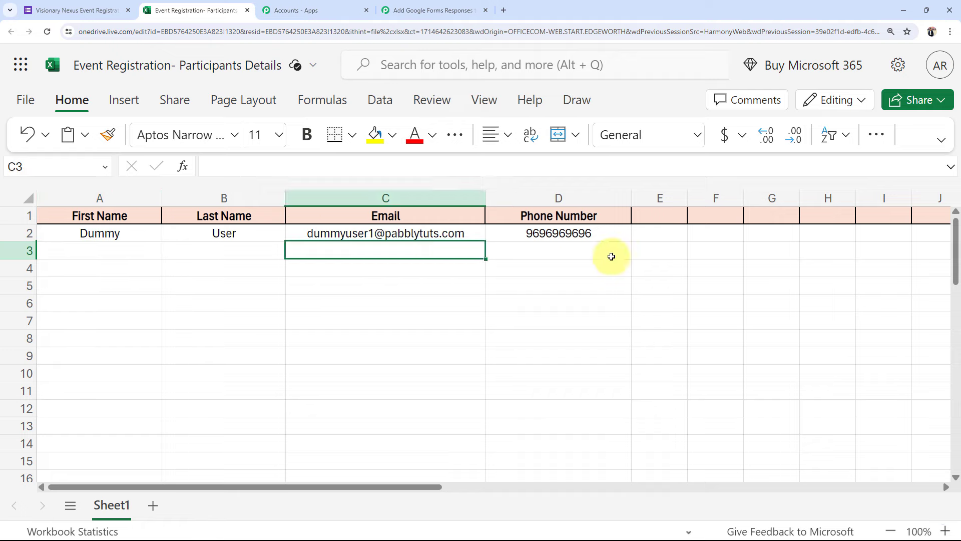
pyautogui.click(594, 250)
pyautogui.click(433, 10)
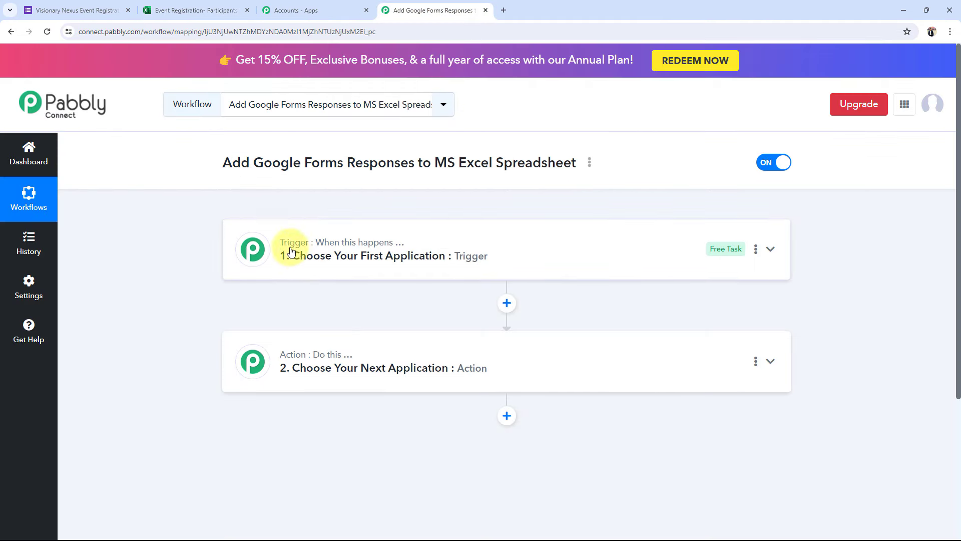
# Set the trigger to Google Forms, found by searching 'goo', with the New Response Received event
pyautogui.click(331, 256)
pyautogui.click(282, 319)
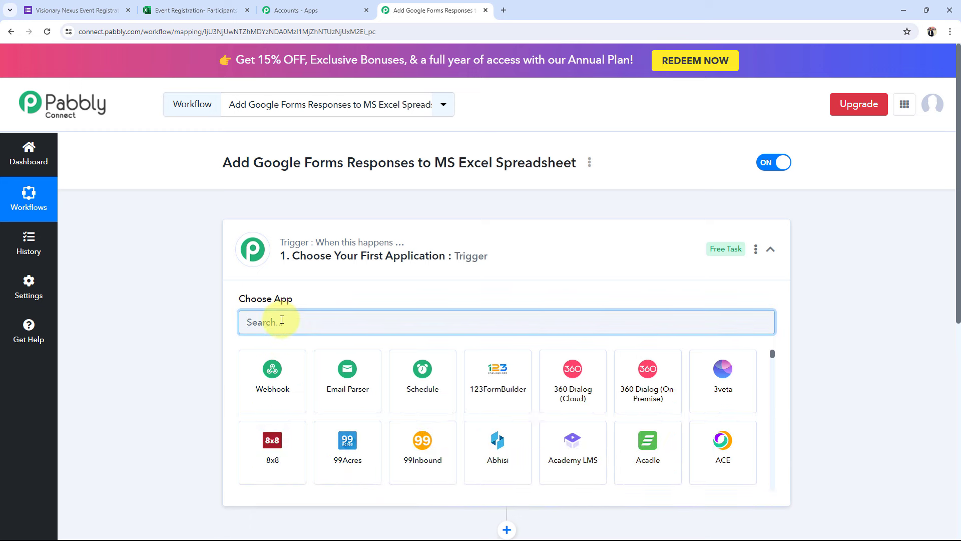
pyautogui.write('goo')
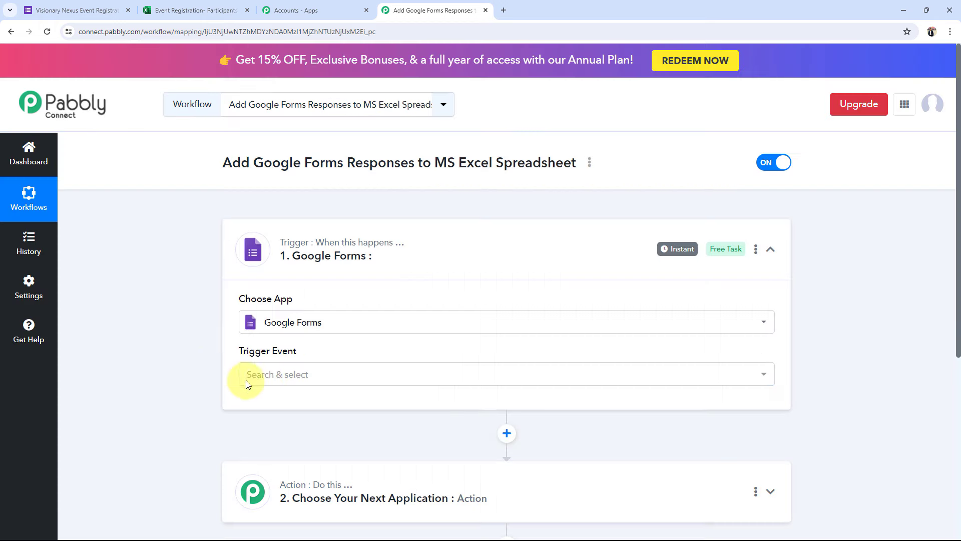
pyautogui.click(261, 381)
pyautogui.click(280, 377)
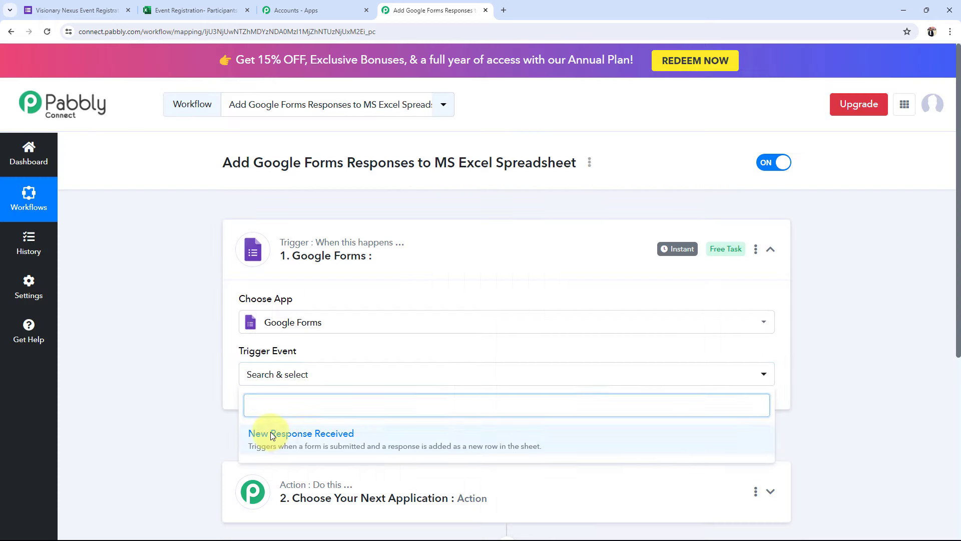
pyautogui.click(256, 314)
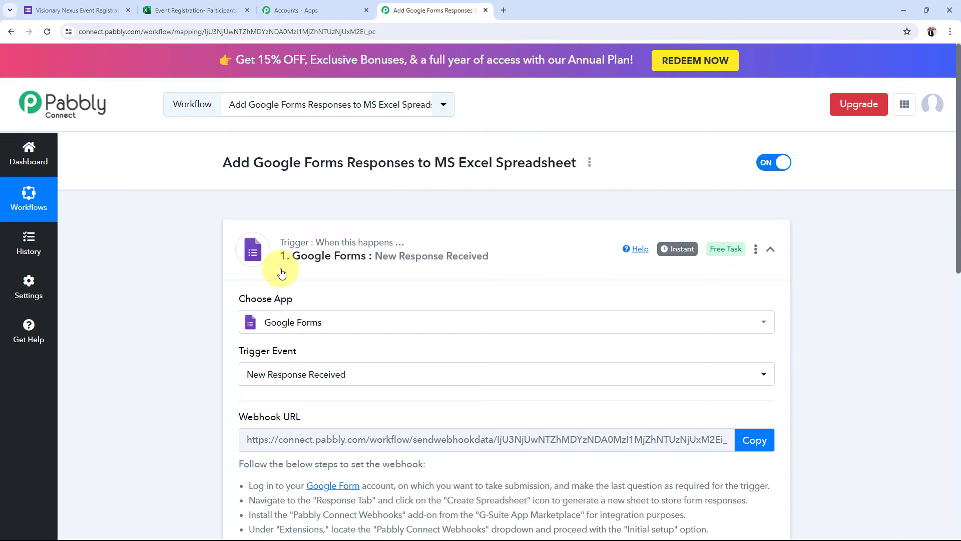
# Set the action step to Microsoft Excel with Add Row To Worksheet, then bring back the Excel workbook
pyautogui.click(305, 255)
pyautogui.click(275, 374)
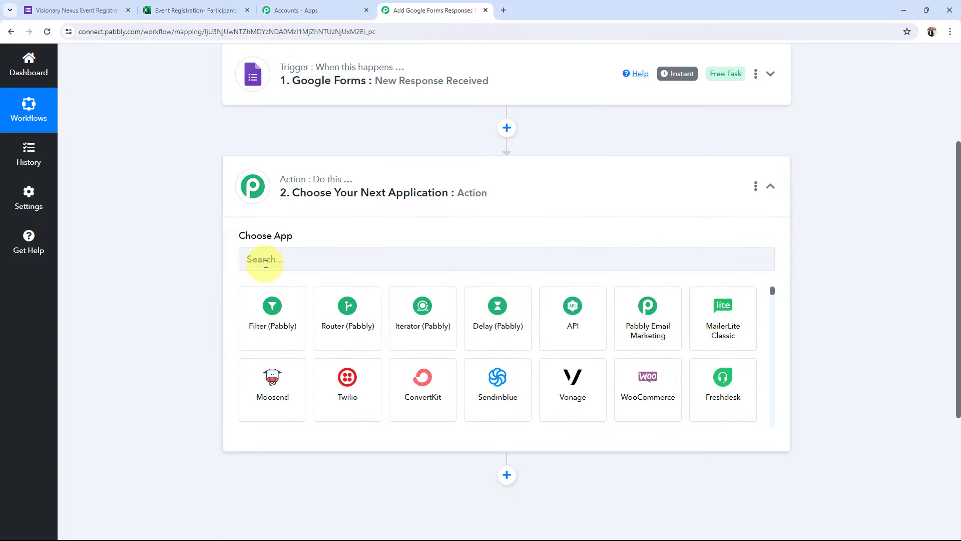
pyautogui.click(266, 263)
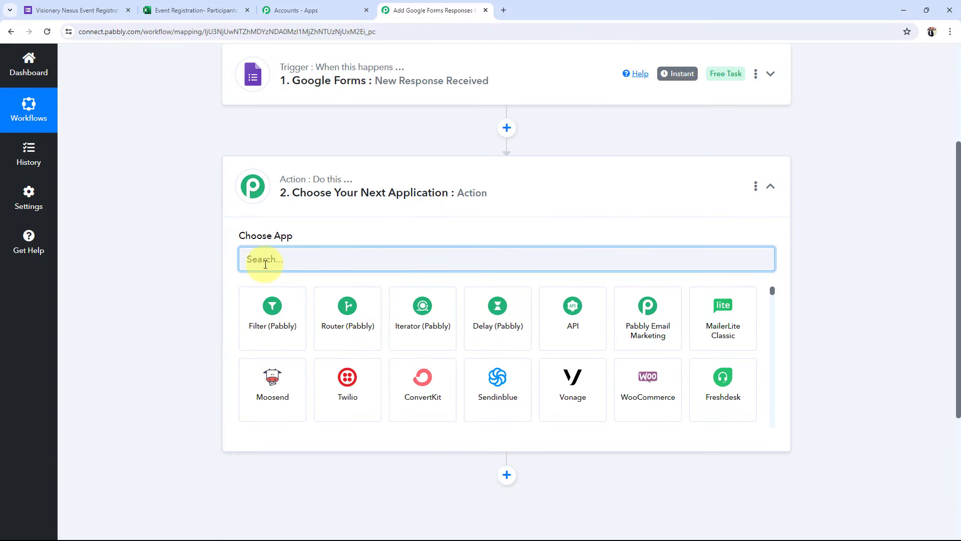
pyautogui.write('exc')
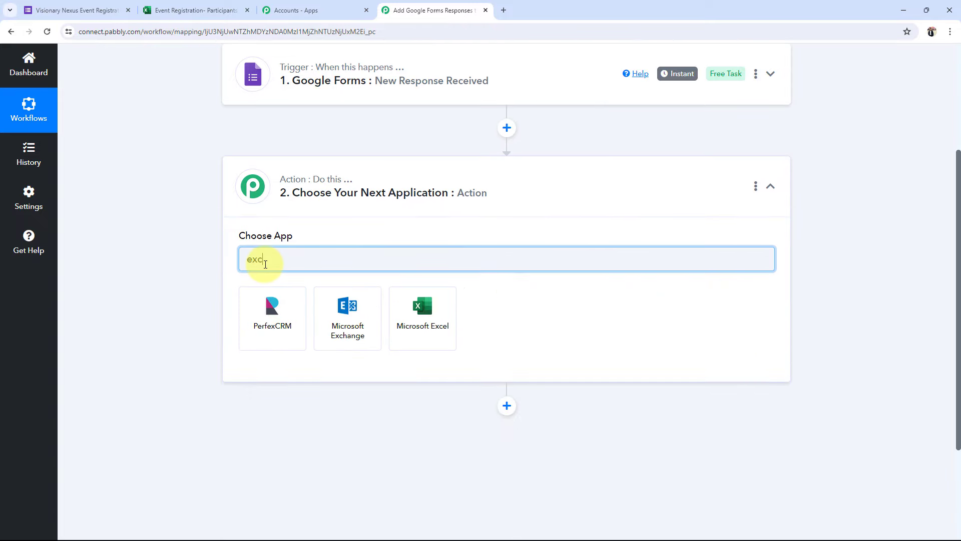
pyautogui.click(453, 332)
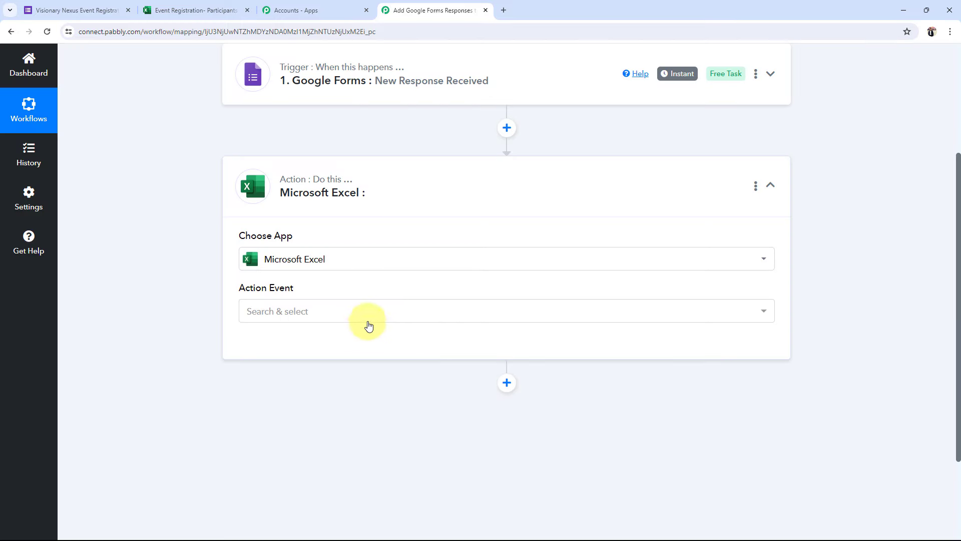
pyautogui.click(279, 320)
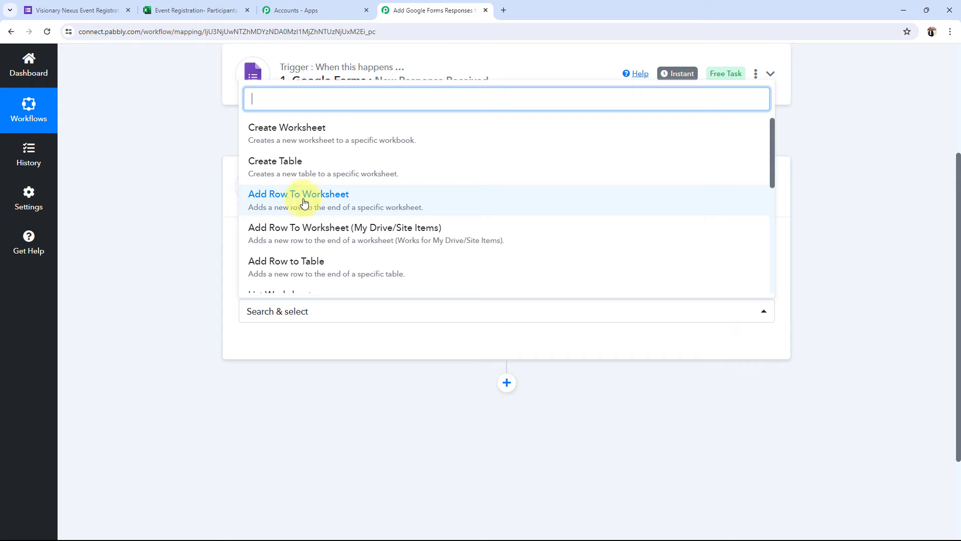
pyautogui.click(329, 206)
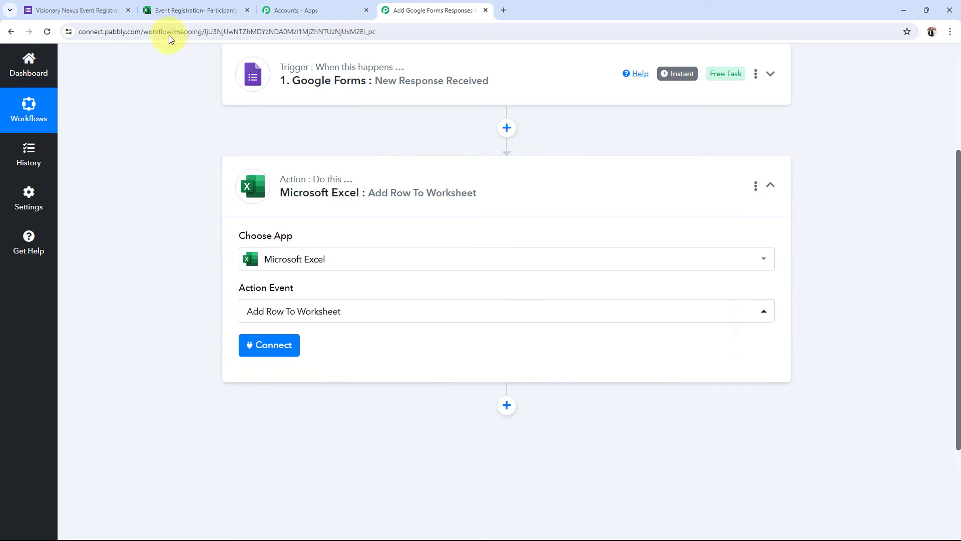
pyautogui.click(173, 6)
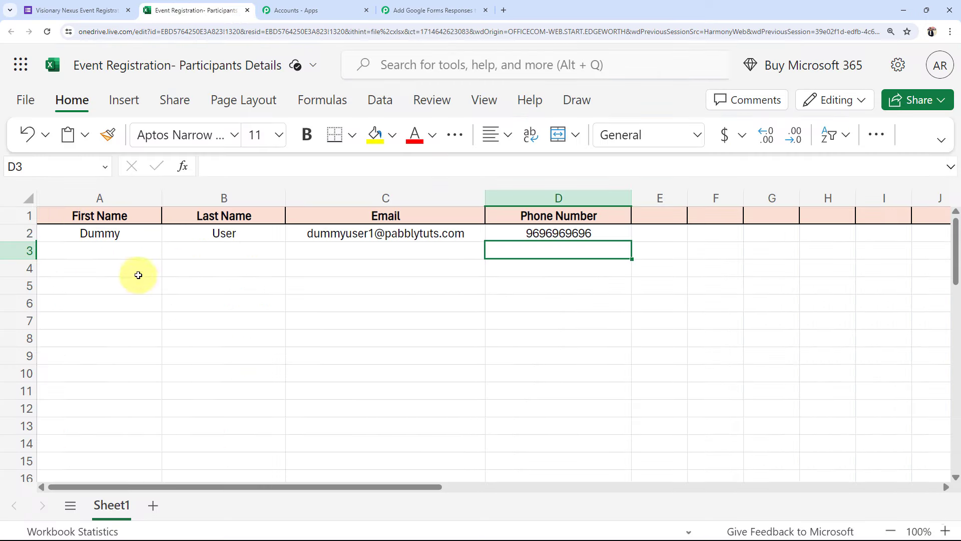
# Check cells A3–D3 of the empty row, then collapse the Microsoft Excel action step in Pabbly
pyautogui.click(159, 253)
pyautogui.click(224, 250)
pyautogui.click(385, 251)
pyautogui.click(551, 250)
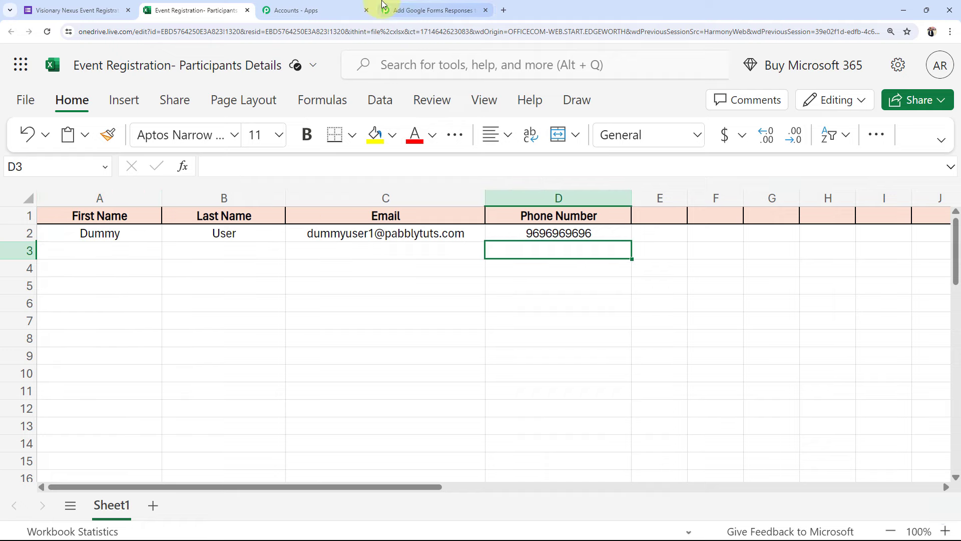
pyautogui.click(408, 10)
pyautogui.click(371, 200)
pyautogui.scroll(4, 162, 254)
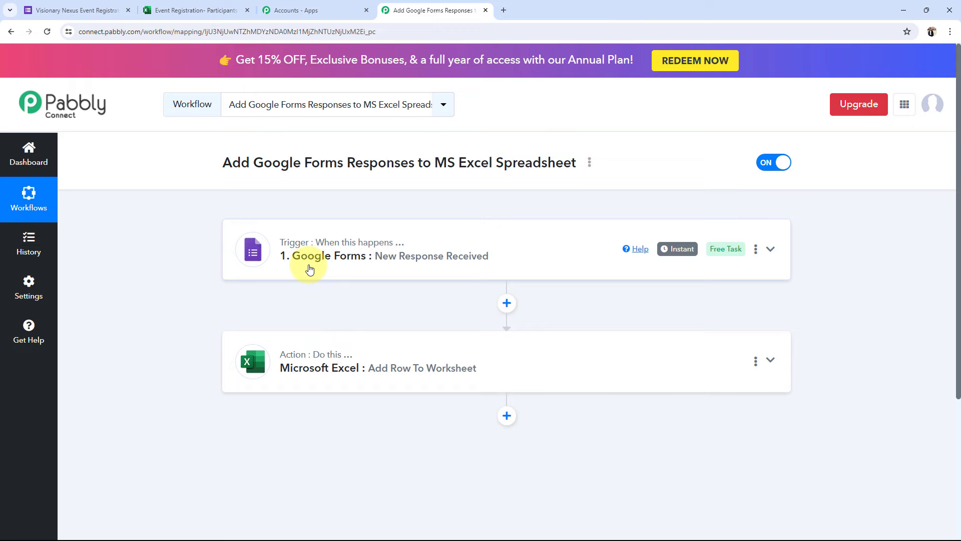
# Expand the Google Forms trigger settings and look over its webhook details
pyautogui.click(310, 269)
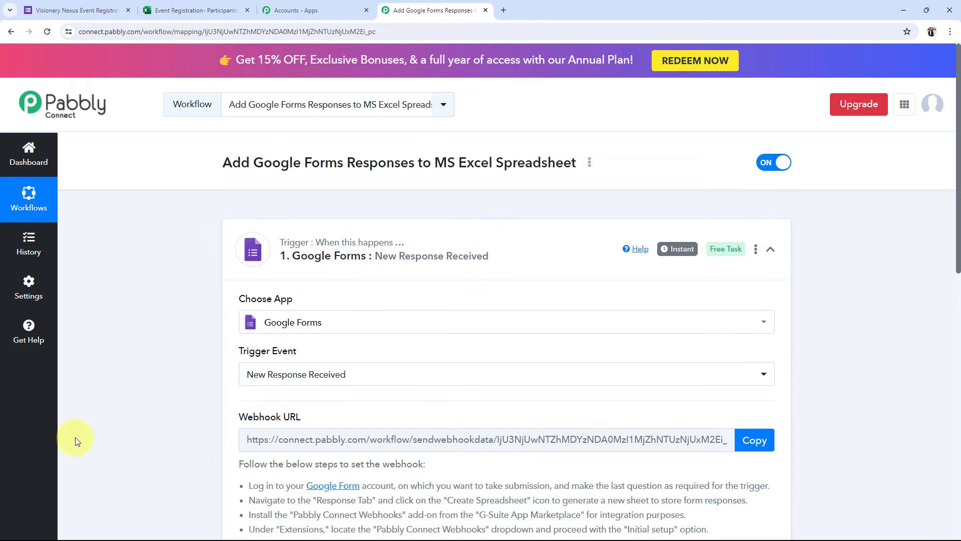
pyautogui.scroll(-4, 138, 310)
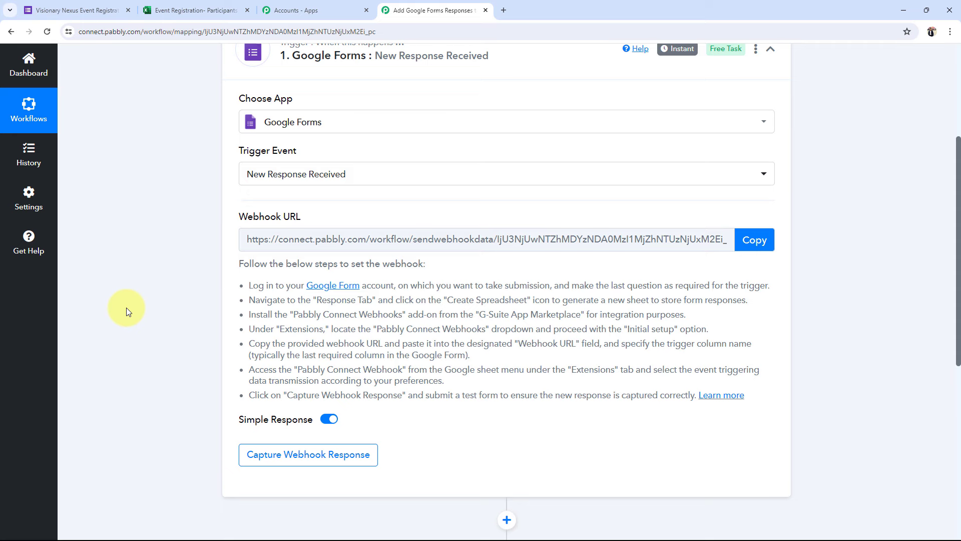
pyautogui.click(56, 5)
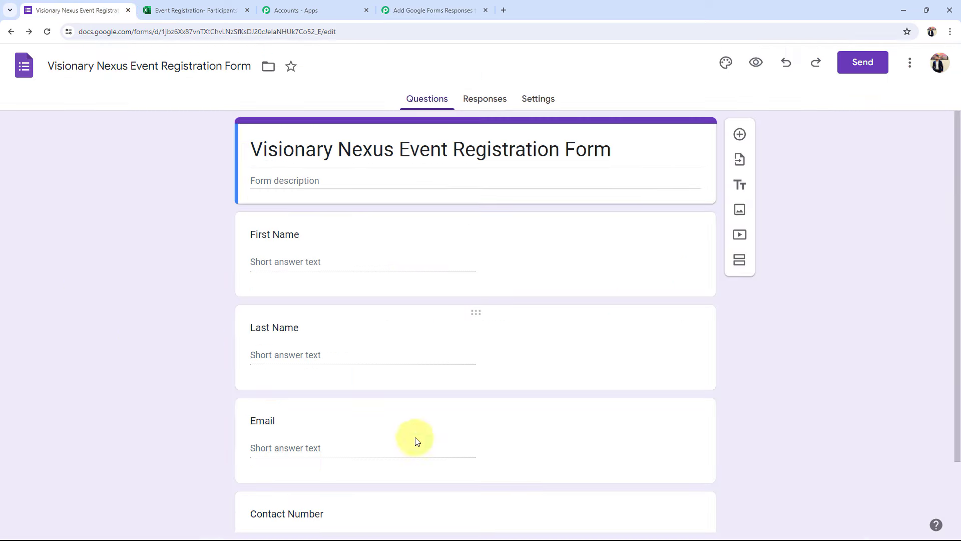
pyautogui.click(423, 4)
pyautogui.scroll(-1, 150, 408)
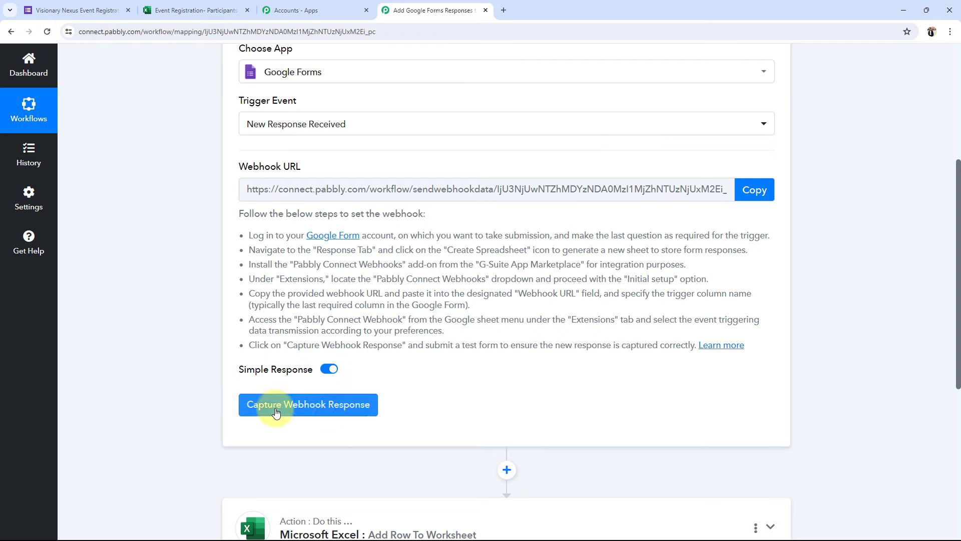
pyautogui.scroll(2, 122, 275)
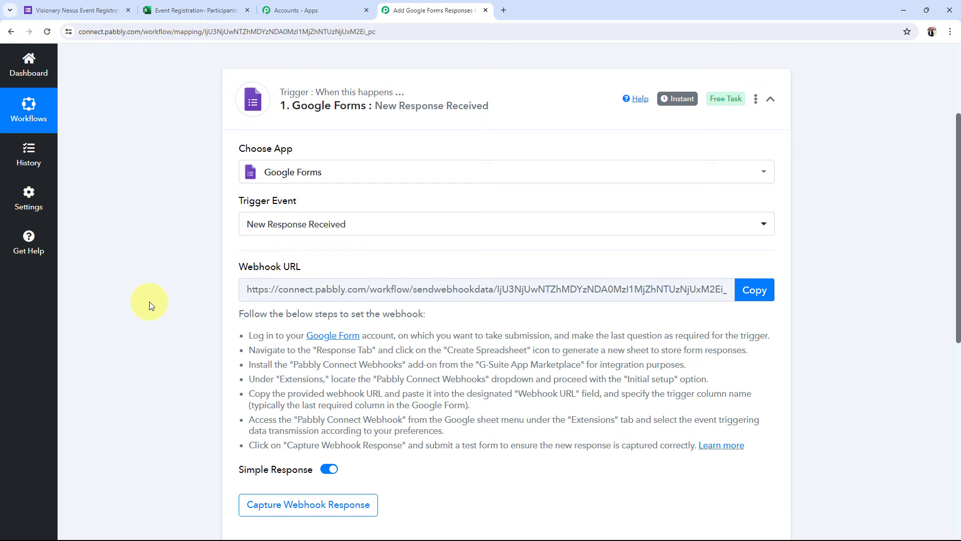
# Read the webhook setup instructions, copy the Webhook URL, and go to the Google Forms editor
pyautogui.moveTo(240, 266); pyautogui.dragTo(296, 267)
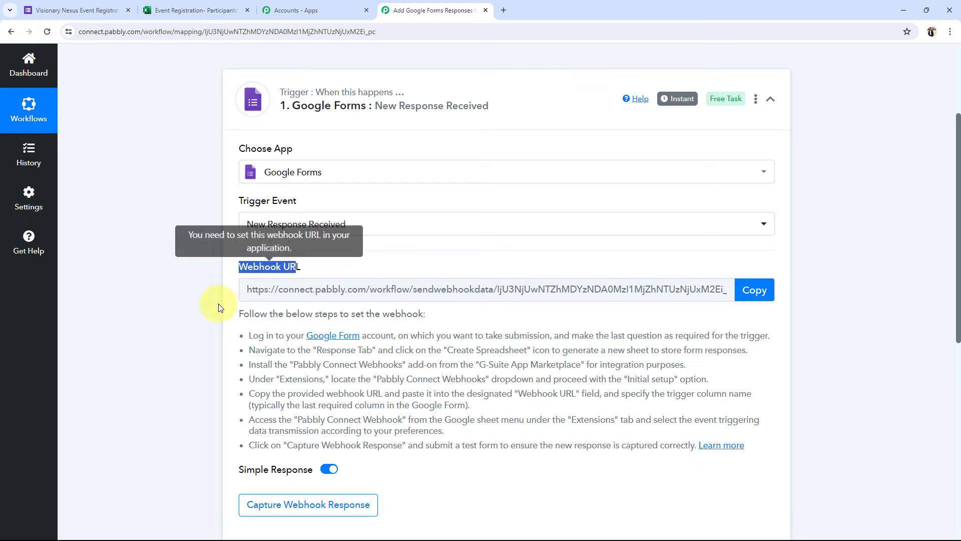
pyautogui.click(219, 307)
pyautogui.moveTo(245, 332); pyautogui.dragTo(806, 448)
pyautogui.click(602, 506)
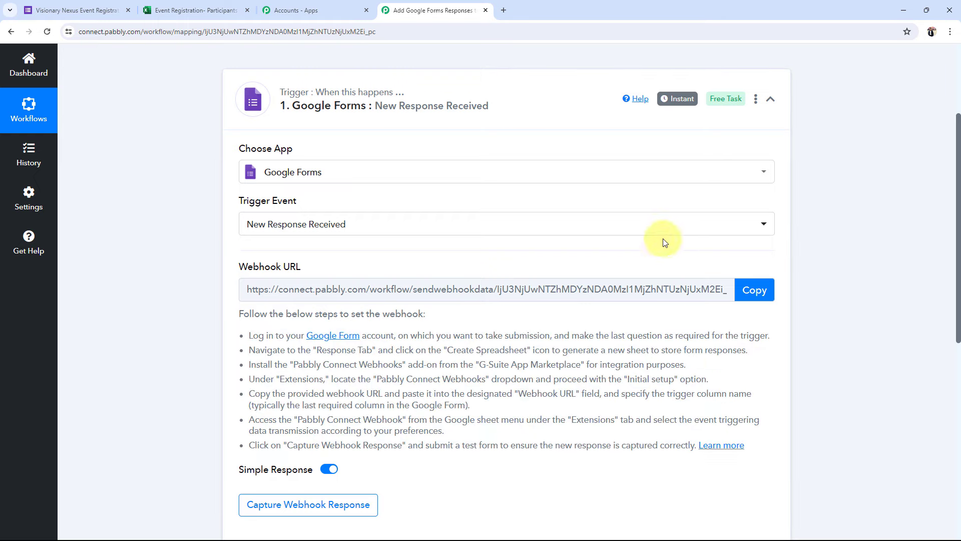
pyautogui.click(766, 294)
pyautogui.click(91, 7)
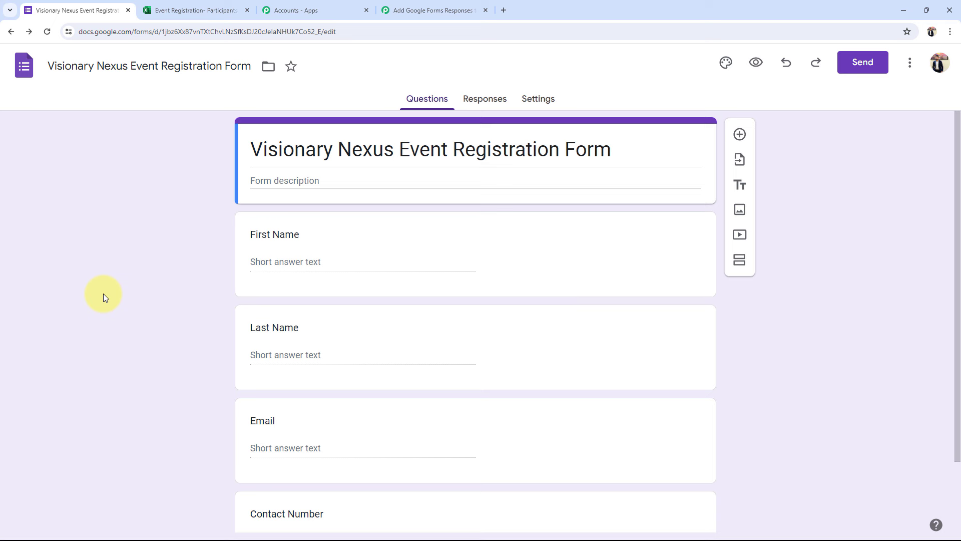
# From the Responses tab, create a new linked spreadsheet for the registration form's responses
pyautogui.click(476, 100)
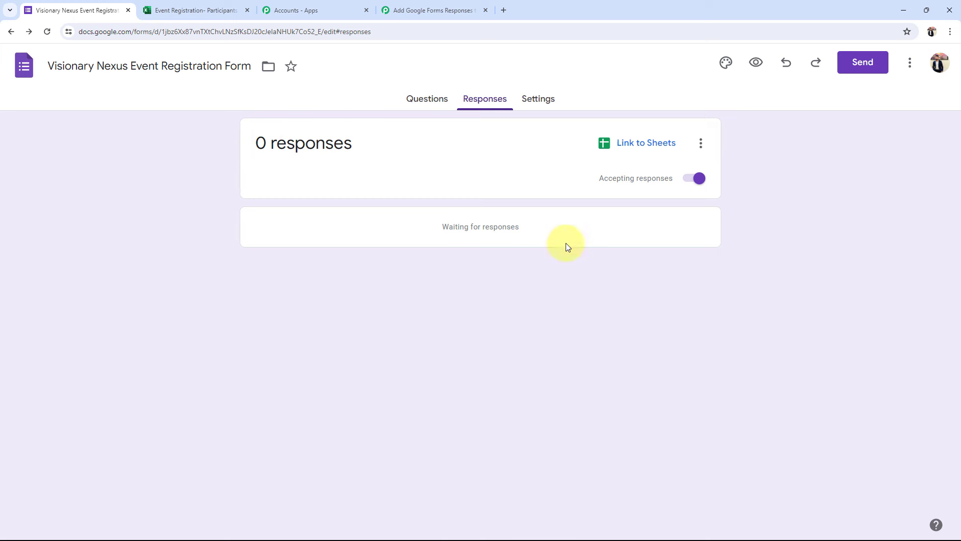
pyautogui.click(644, 144)
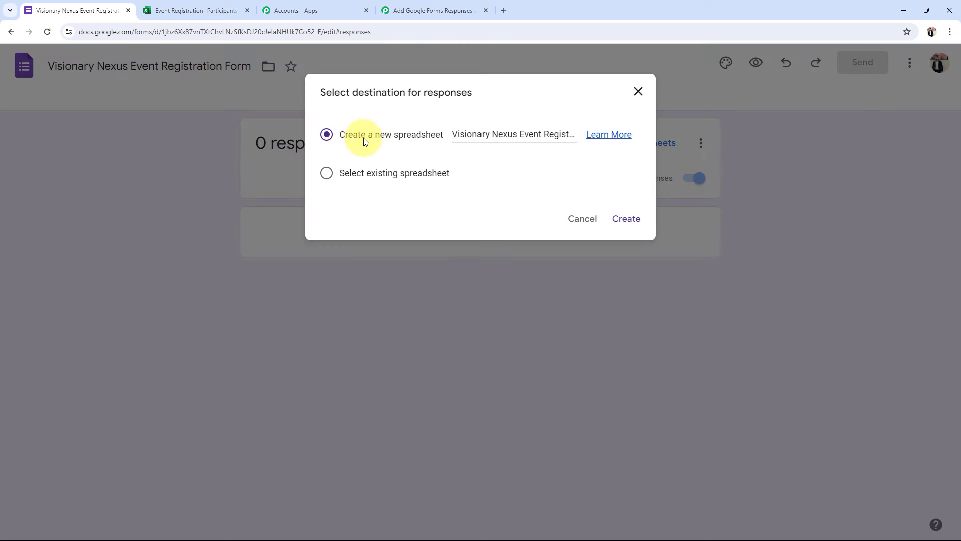
pyautogui.click(638, 219)
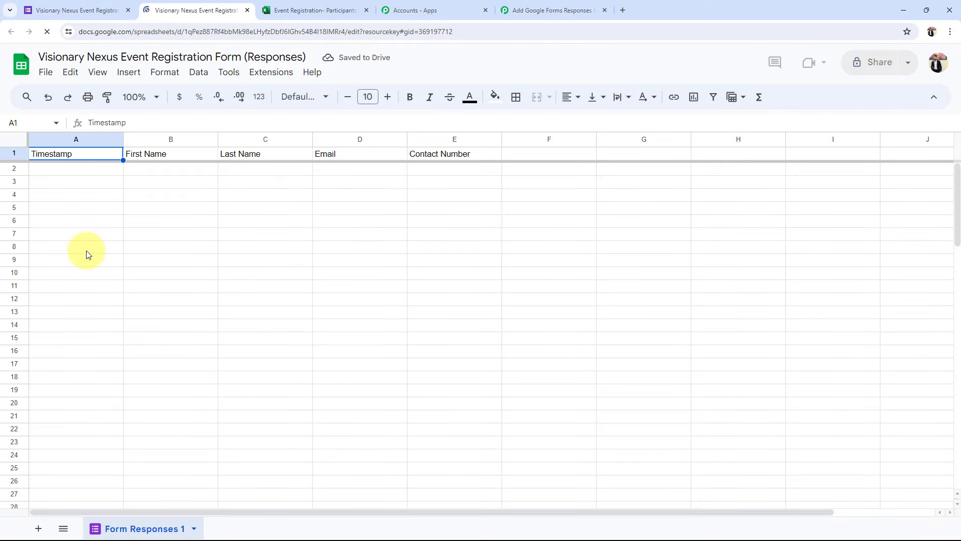
# Make header row A1:E1 bold, 12 pt with light blue fill, and zoom the sheet to 150%
pyautogui.moveTo(446, 153); pyautogui.dragTo(98, 157)
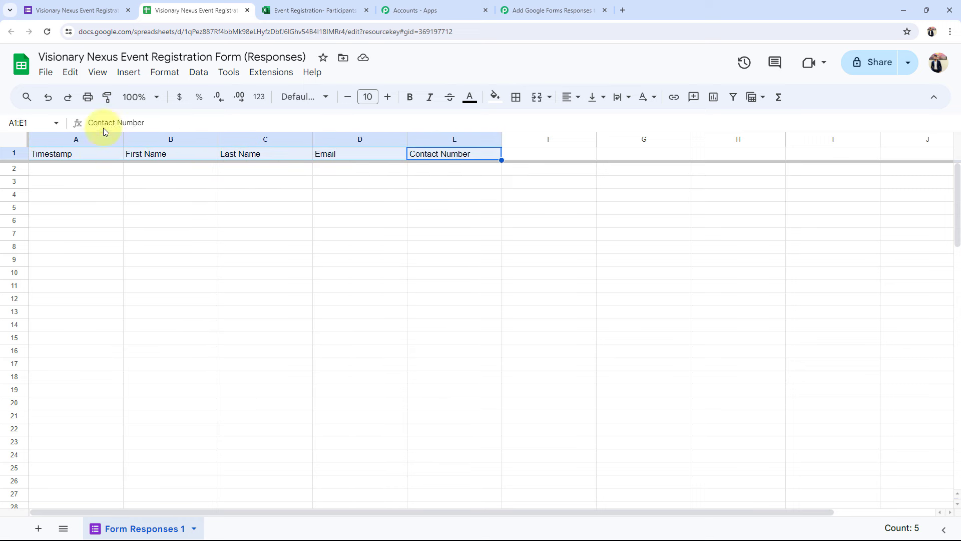
pyautogui.click(412, 97)
pyautogui.click(387, 97)
pyautogui.click(388, 96)
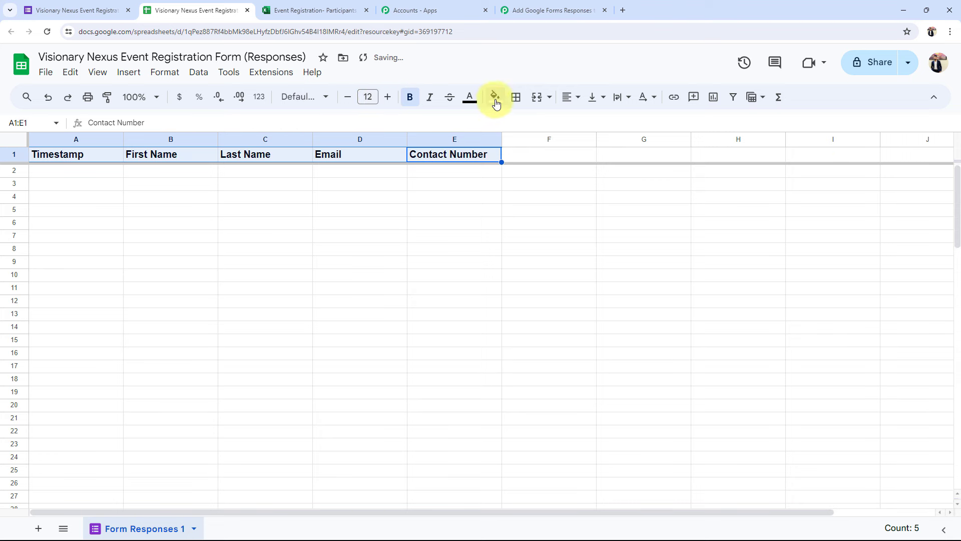
pyautogui.click(496, 98)
pyautogui.click(581, 177)
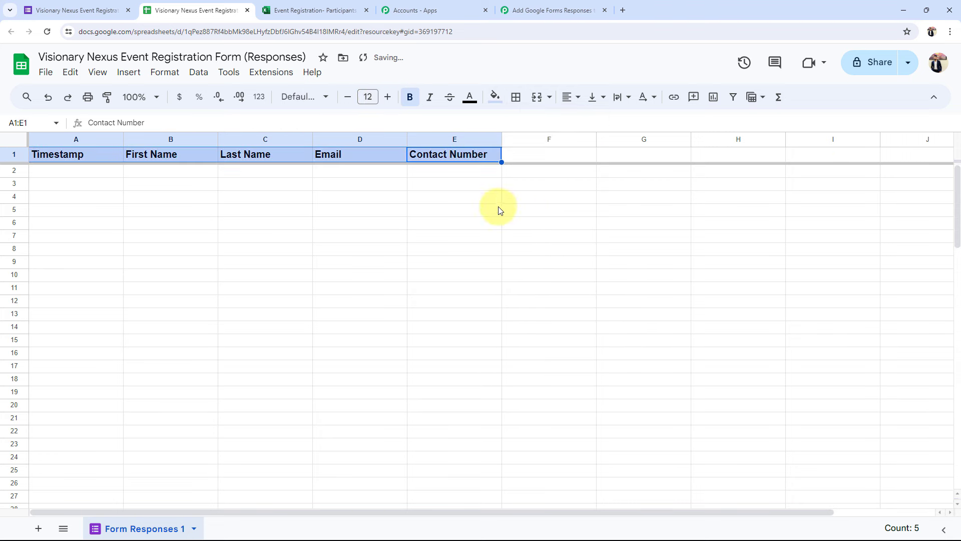
pyautogui.click(420, 228)
pyautogui.click(159, 99)
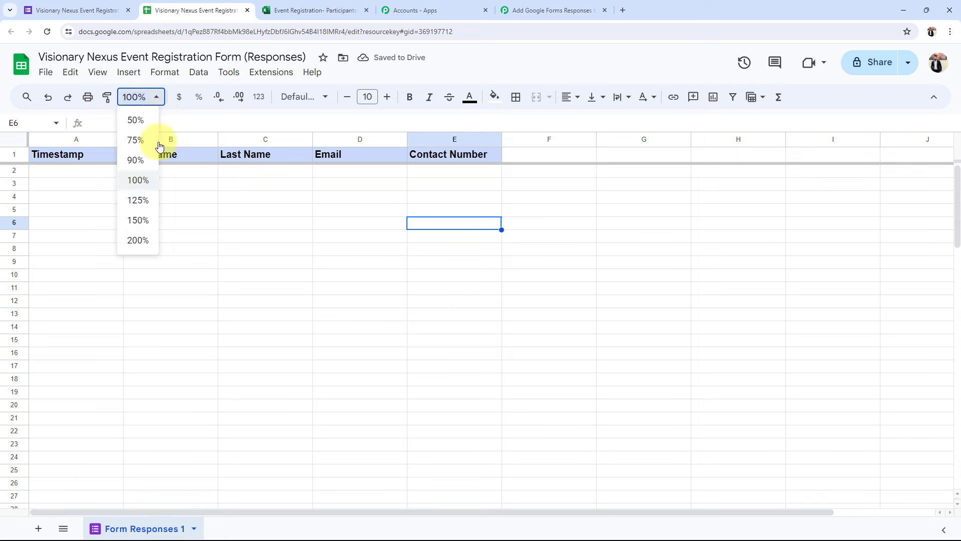
pyautogui.click(138, 220)
pyautogui.click(462, 327)
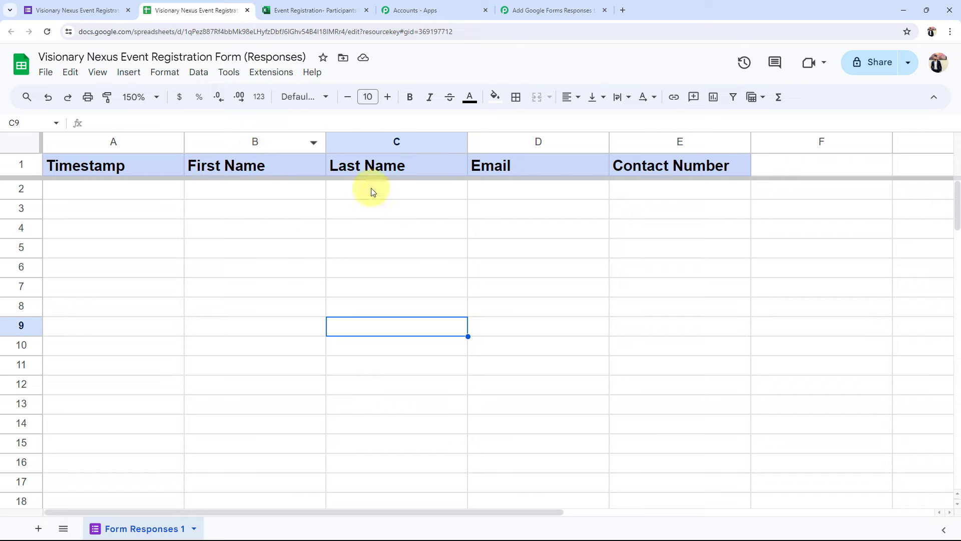
# Compare the form's questions with the empty response cells B2–E2, then return to the form editor
pyautogui.click(75, 10)
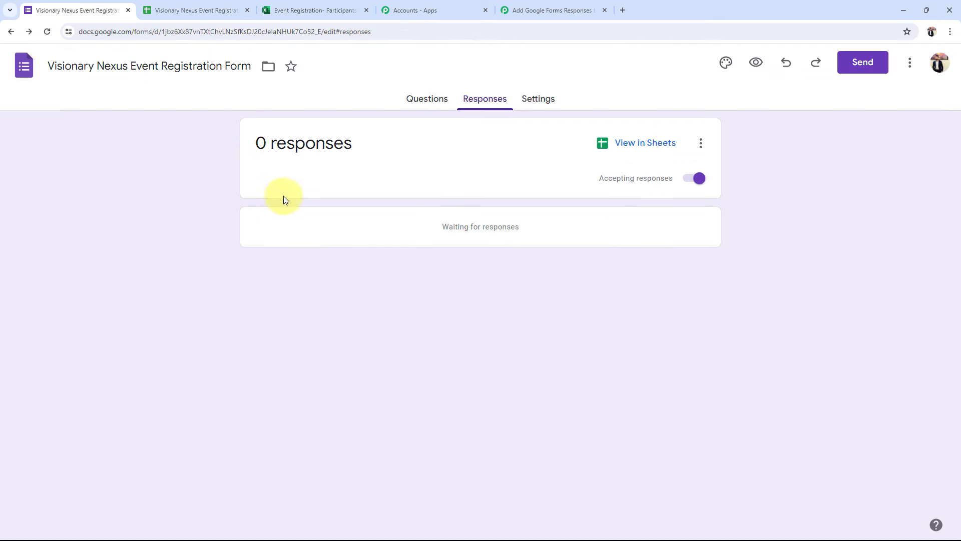
pyautogui.click(428, 98)
pyautogui.scroll(-2, 315, 328)
pyautogui.click(220, 10)
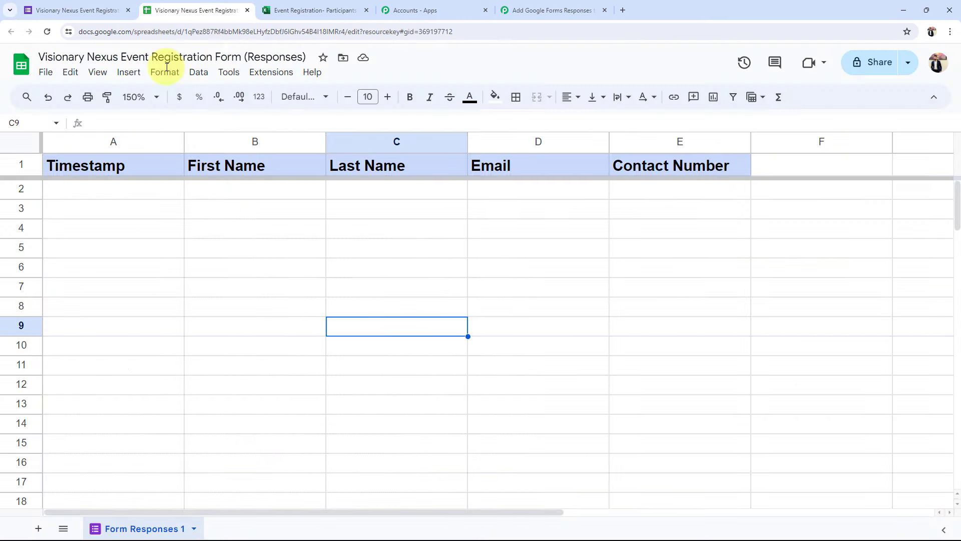
pyautogui.click(29, 10)
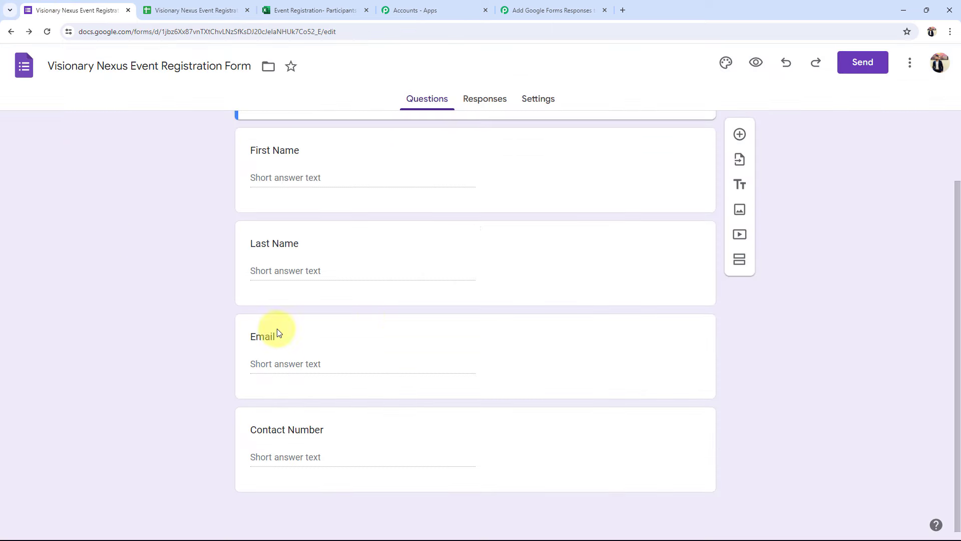
pyautogui.scroll(2, 264, 350)
pyautogui.click(194, 9)
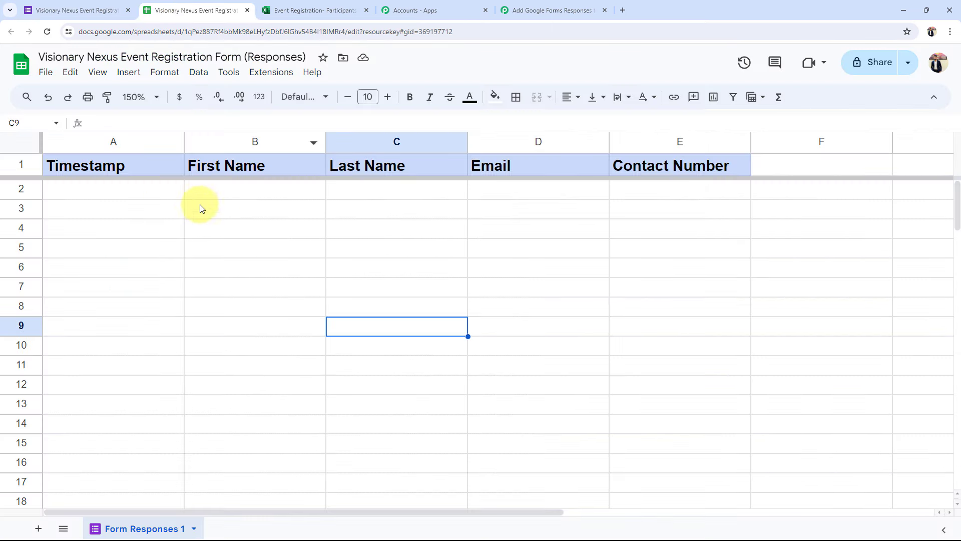
pyautogui.click(225, 189)
pyautogui.click(458, 193)
pyautogui.click(575, 192)
pyautogui.click(631, 193)
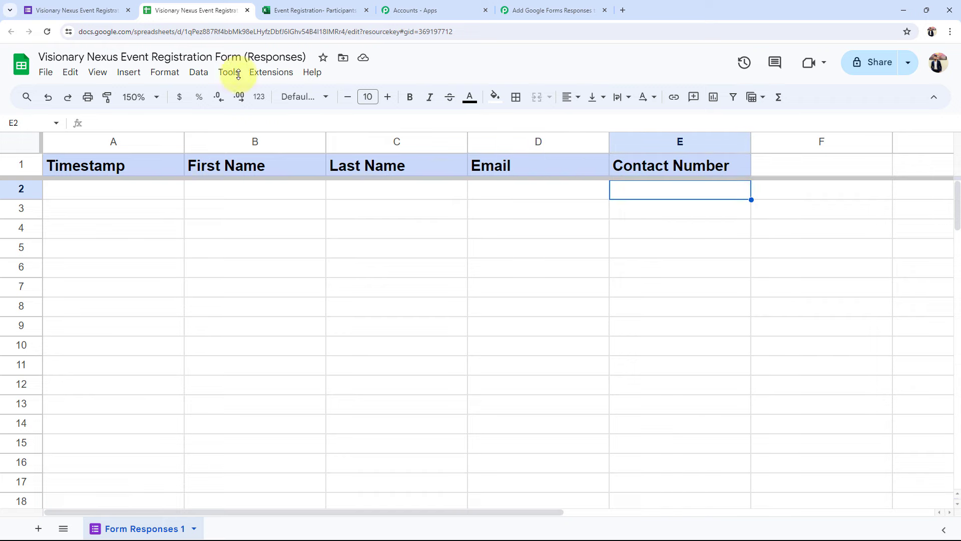
pyautogui.click(75, 10)
# In the form preview, enter a test registration's first name, last name, email and contact number
pyautogui.click(755, 63)
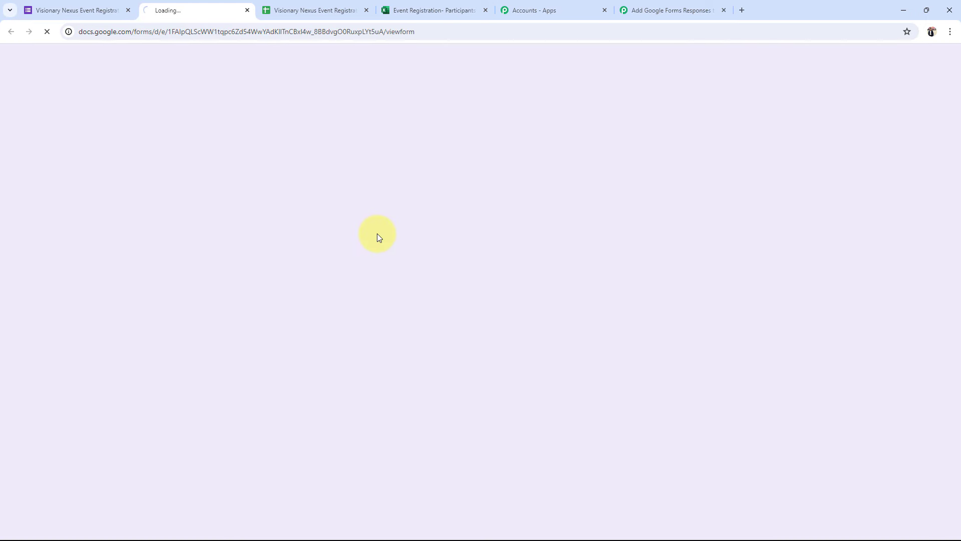
pyautogui.click(320, 213)
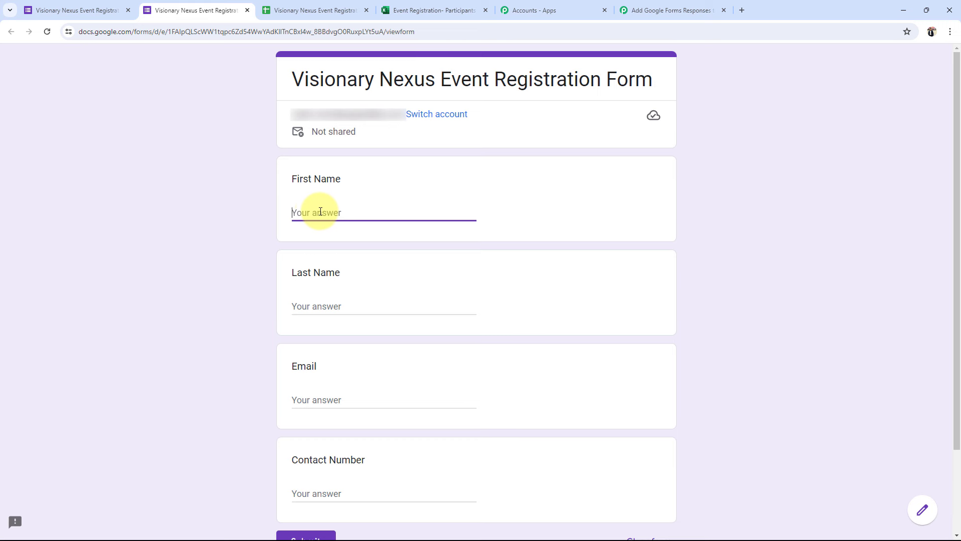
pyautogui.write('Admin')
pyautogui.press('Tab')
pyautogui.write('U')
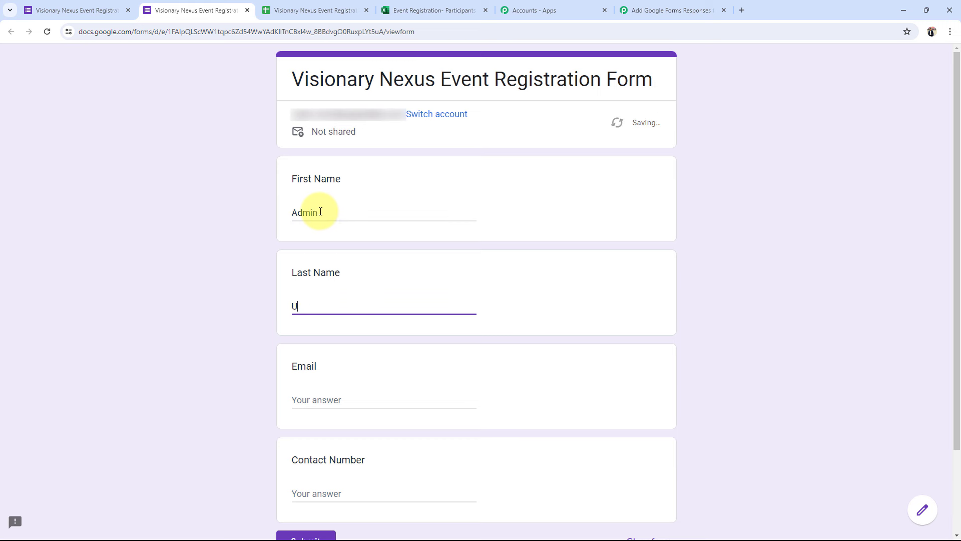
pyautogui.write('ser')
pyautogui.press('Tab')
pyautogui.write('adm')
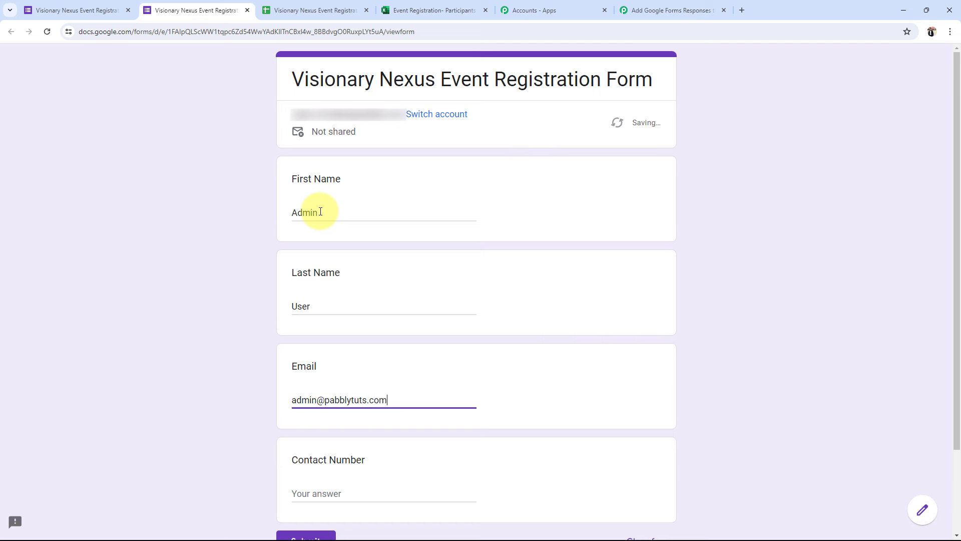
pyautogui.press('Tab')
pyautogui.write('9')
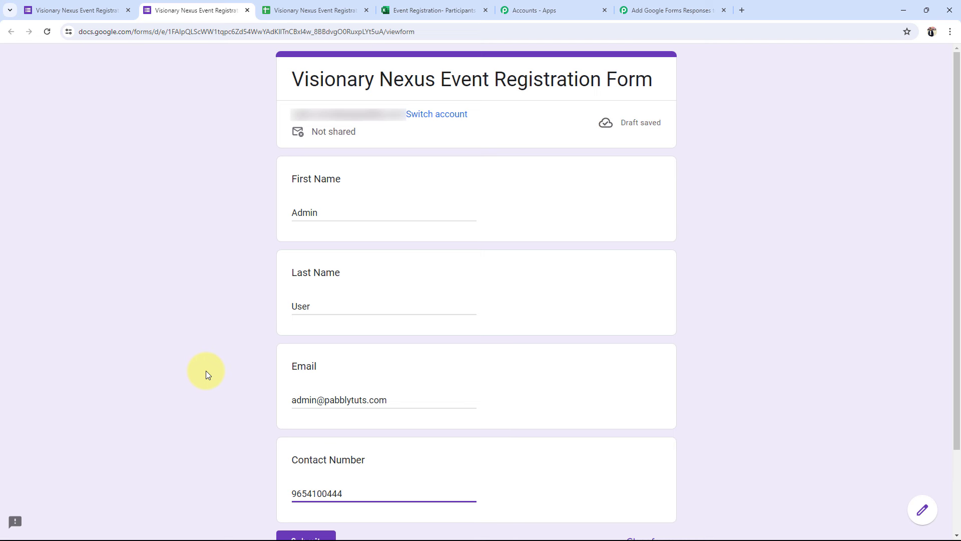
# Submit the test registration and close the confirmation tab
pyautogui.scroll(-2, 206, 370)
pyautogui.click(306, 441)
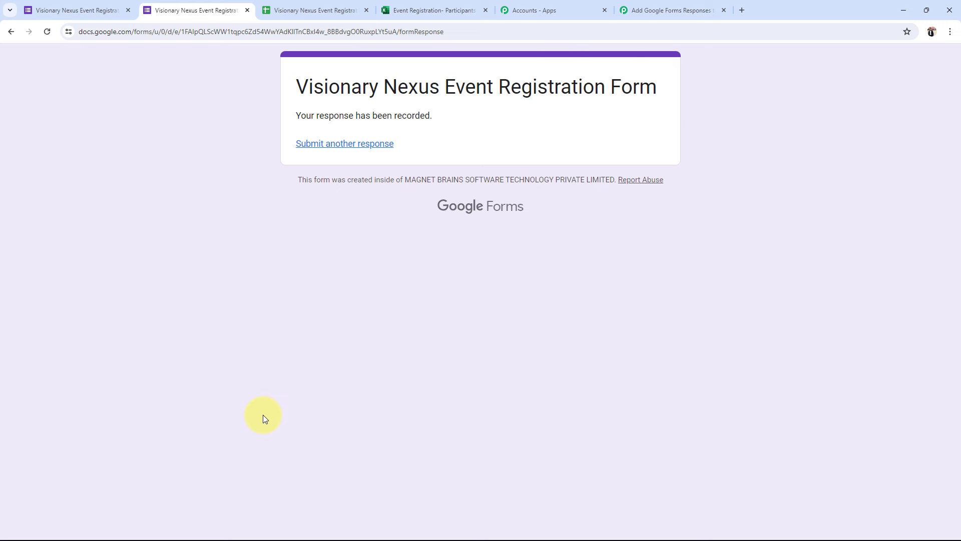
pyautogui.click(247, 10)
# Check the recorded response in row 2 and widen column E to fit the contact number
pyautogui.click(214, 8)
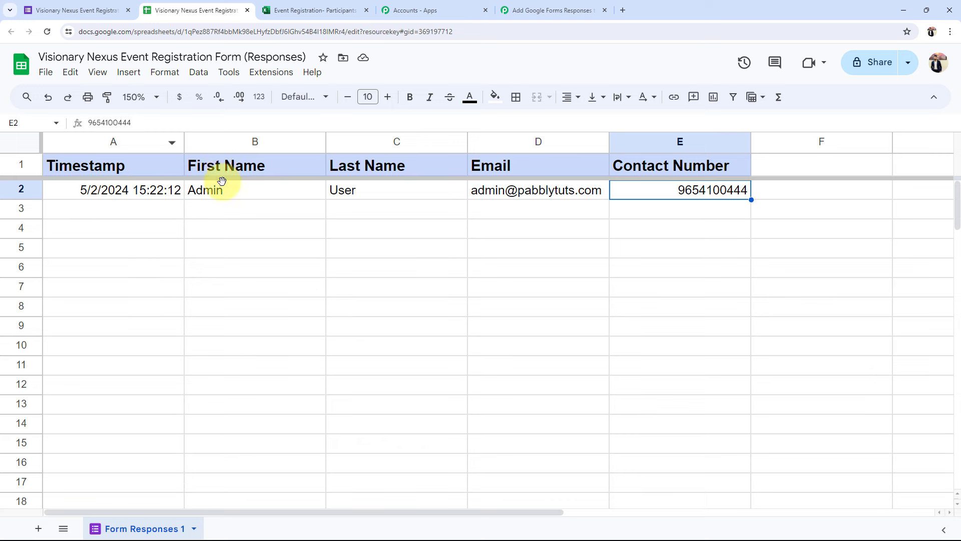
pyautogui.click(221, 192)
pyautogui.click(344, 193)
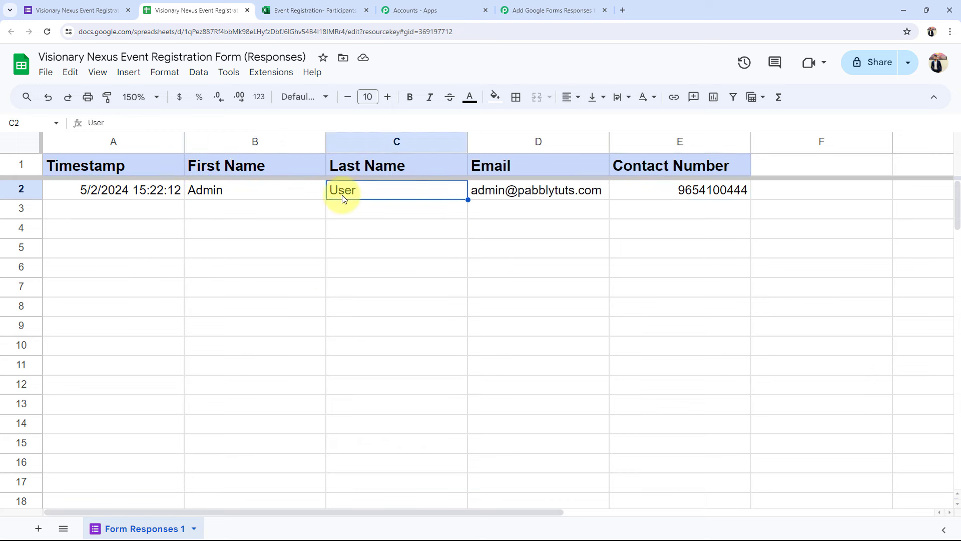
pyautogui.click(492, 195)
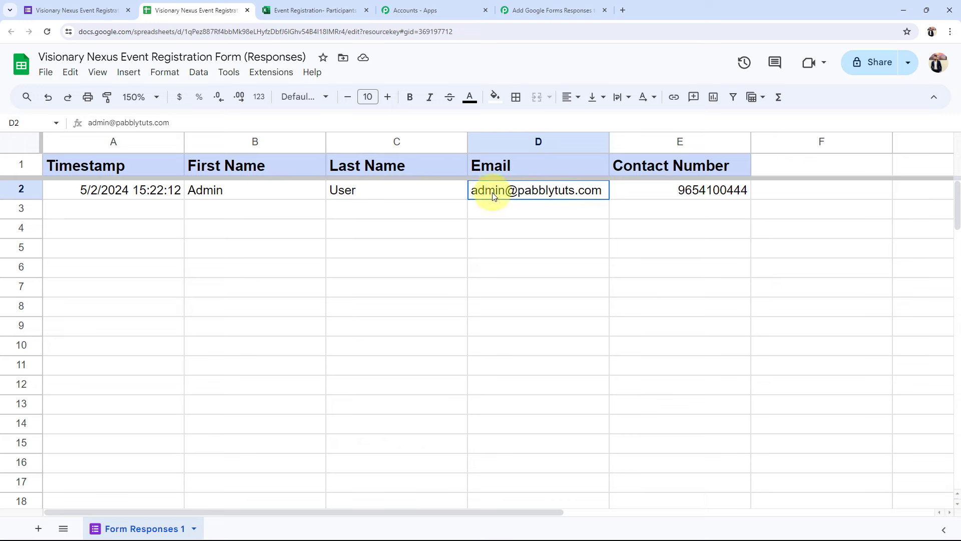
pyautogui.click(697, 191)
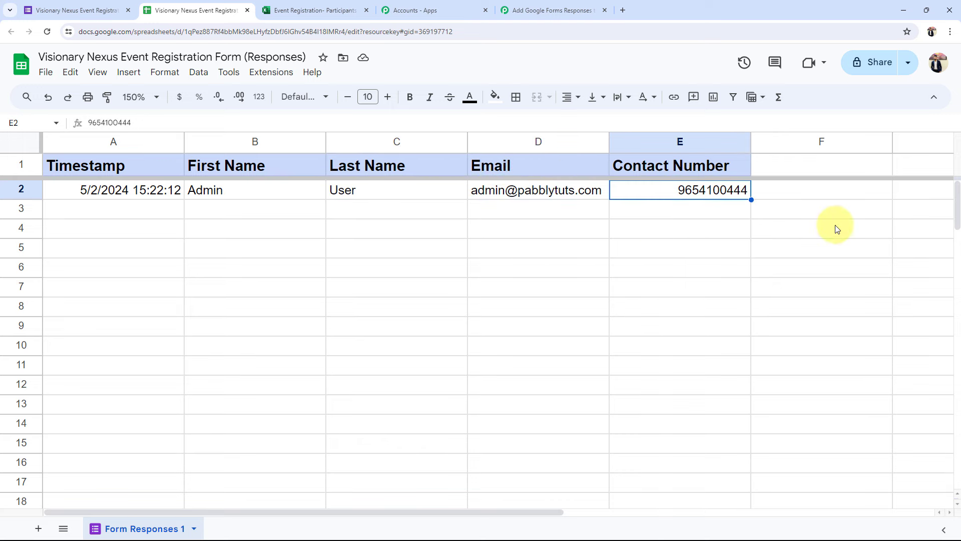
pyautogui.moveTo(755, 139); pyautogui.dragTo(777, 139)
pyautogui.click(571, 331)
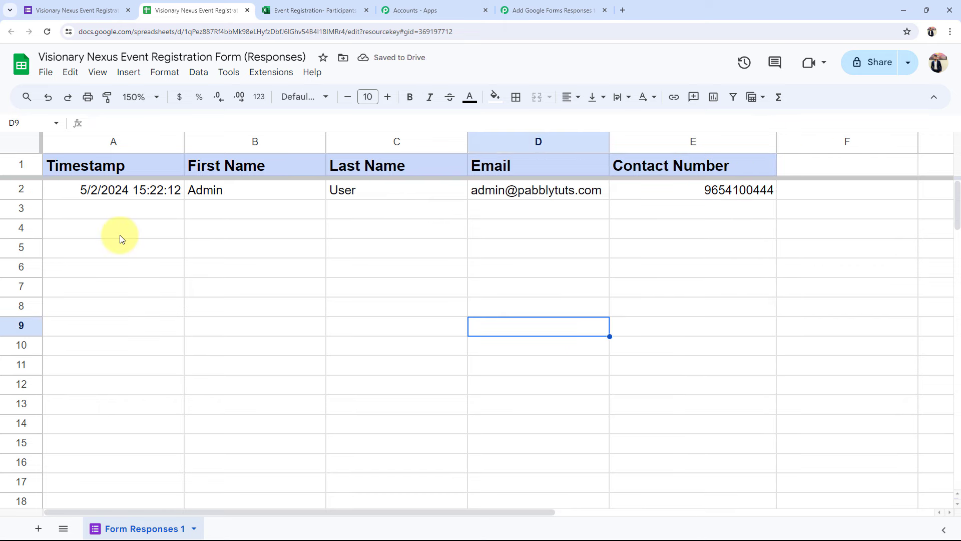
# Copy the workflow's Webhook URL from Pabbly Connect and return to the responses sheet
pyautogui.click(546, 10)
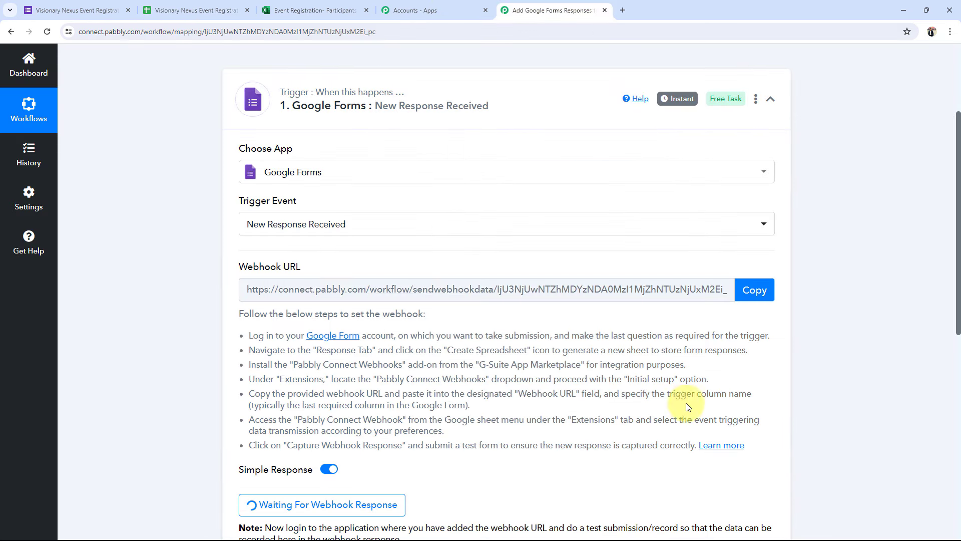
pyautogui.moveTo(318, 266); pyautogui.dragTo(197, 274)
pyautogui.click(186, 279)
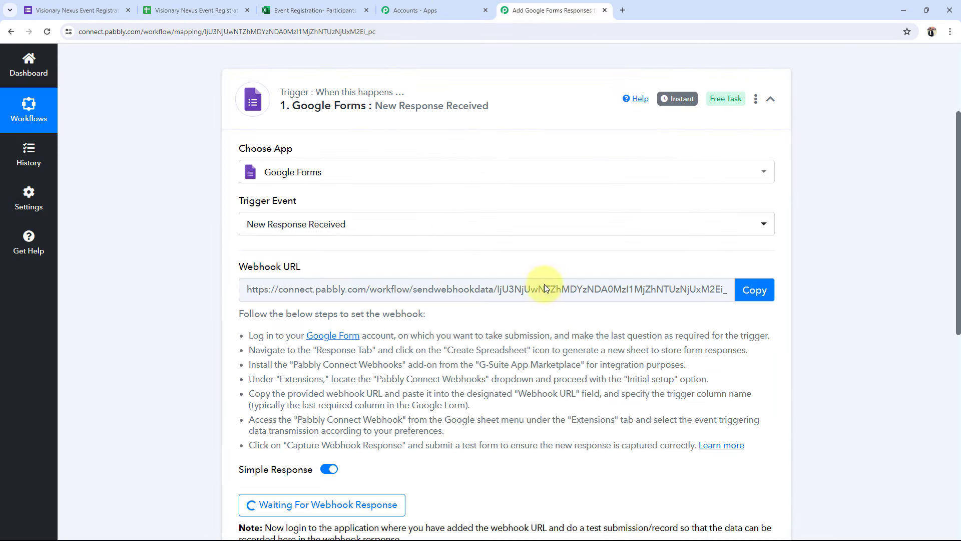
pyautogui.click(754, 290)
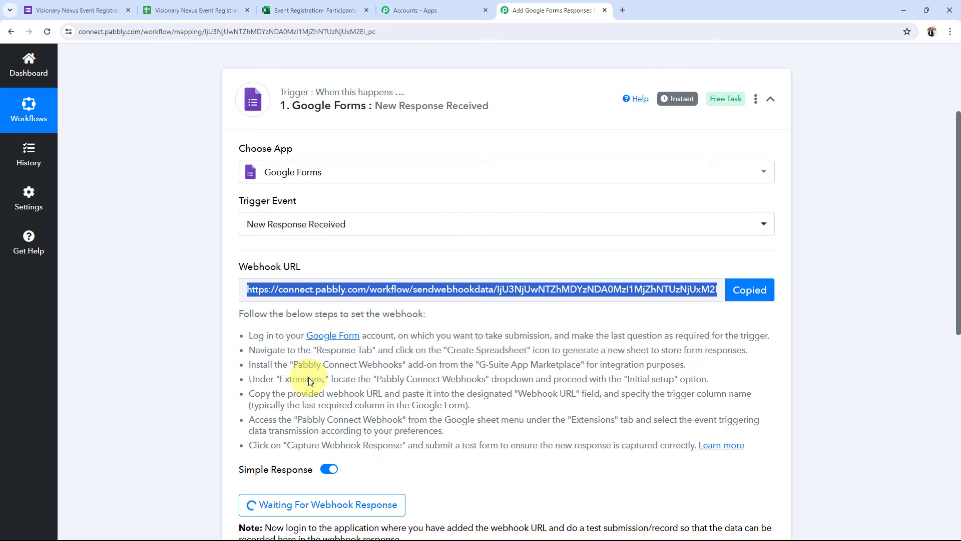
pyautogui.click(221, 9)
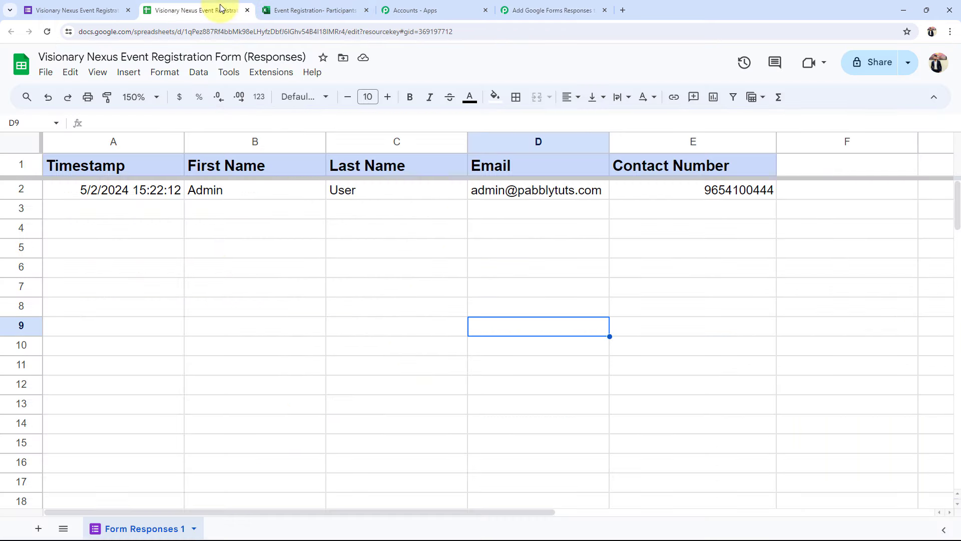
pyautogui.click(227, 273)
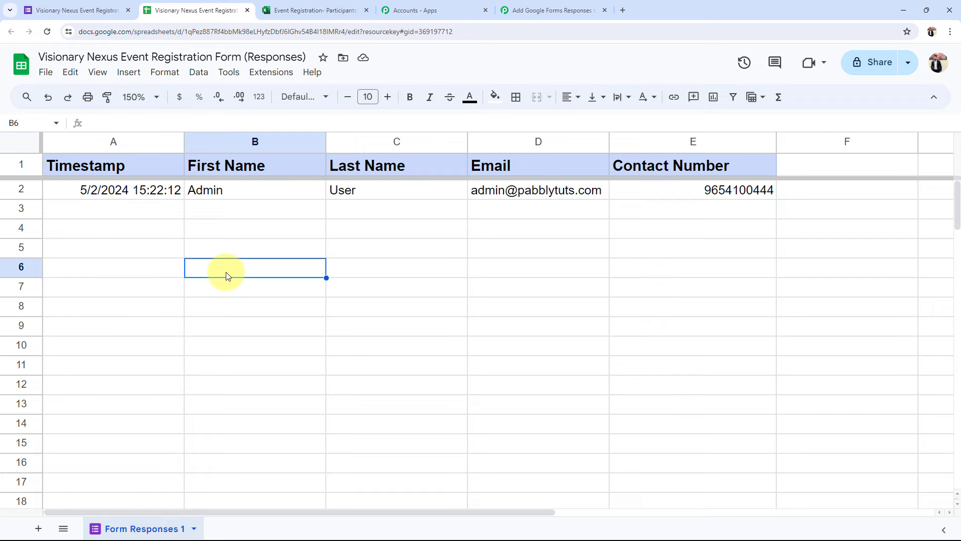
pyautogui.click(265, 74)
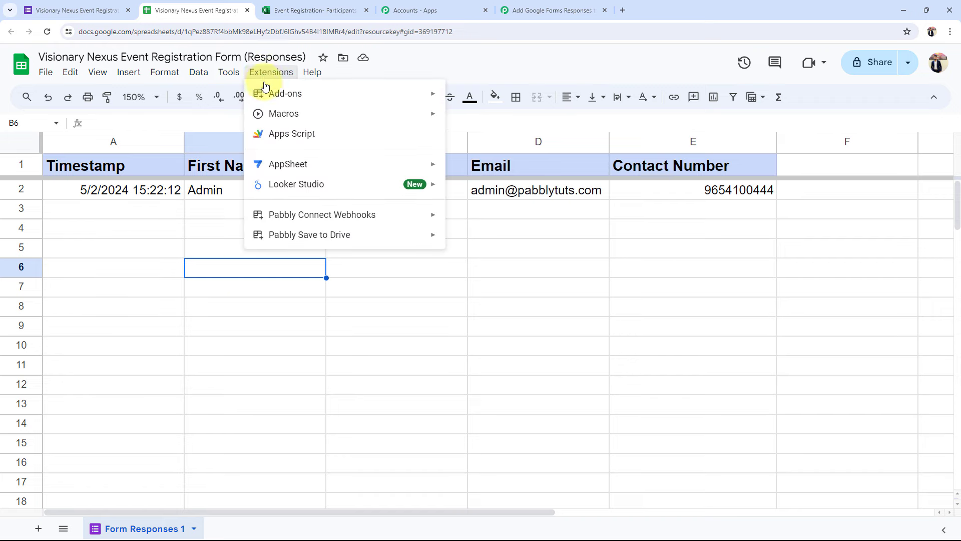
pyautogui.moveTo(271, 94)
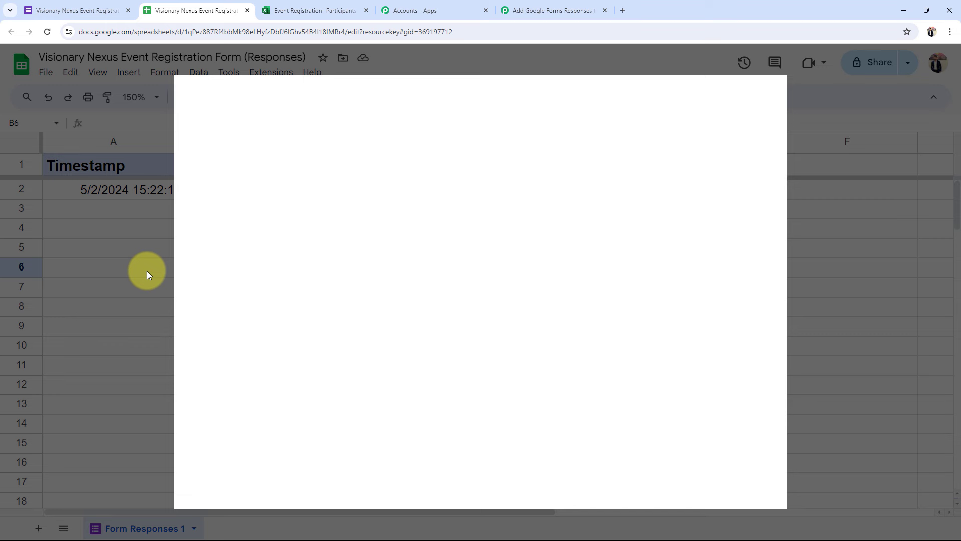
pyautogui.click(512, 89)
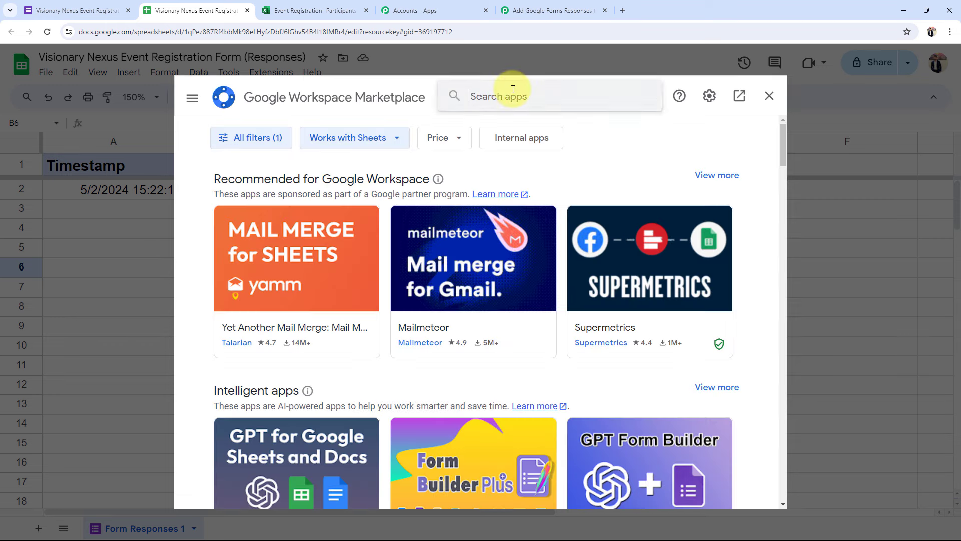
pyautogui.write('pabb')
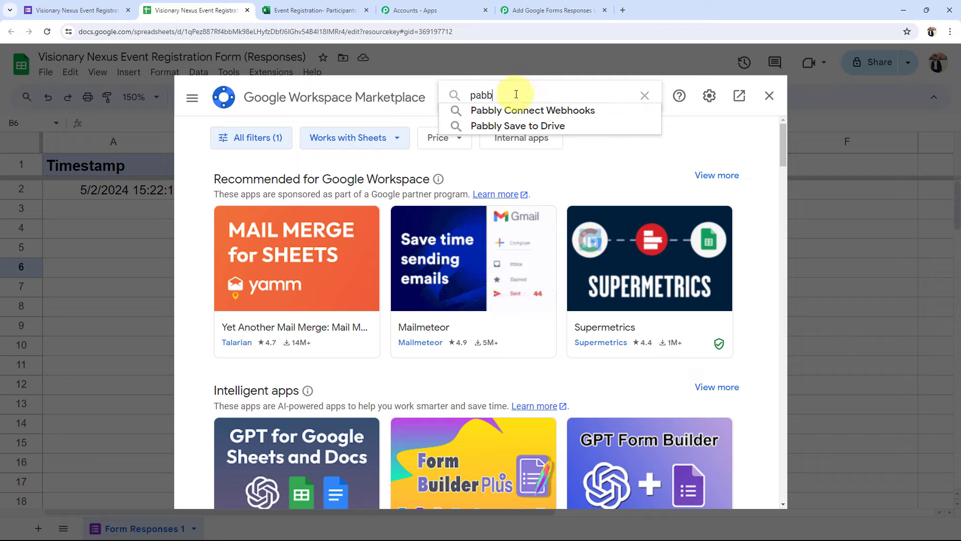
pyautogui.click(516, 110)
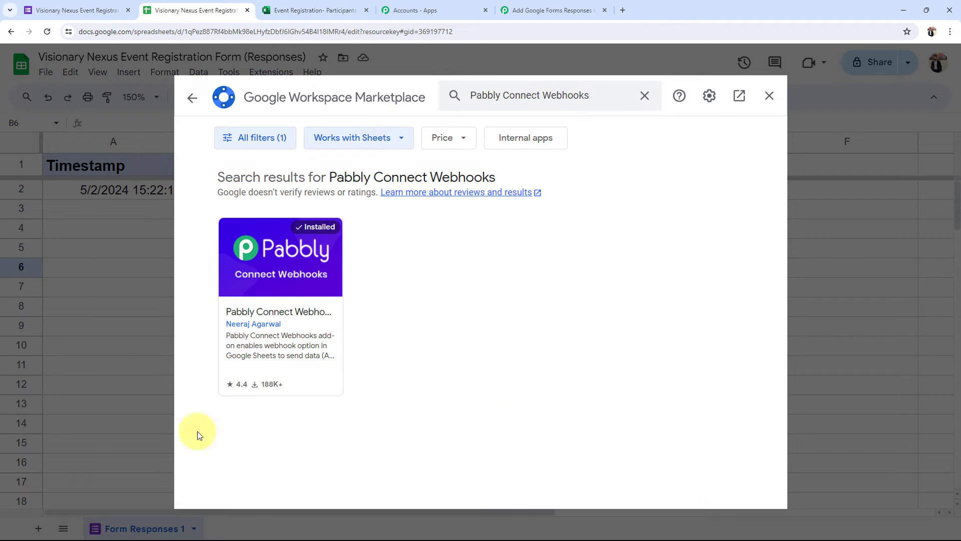
pyautogui.click(294, 250)
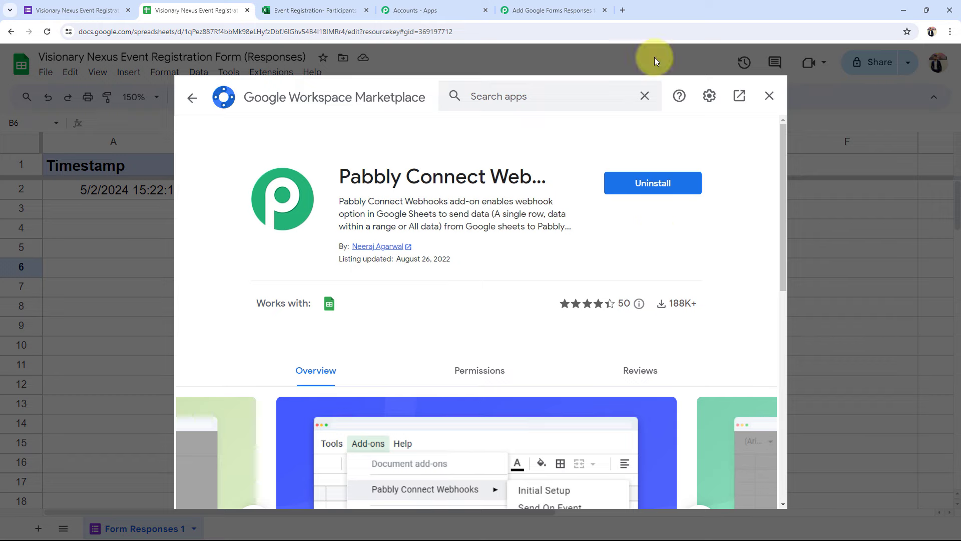
pyautogui.click(770, 96)
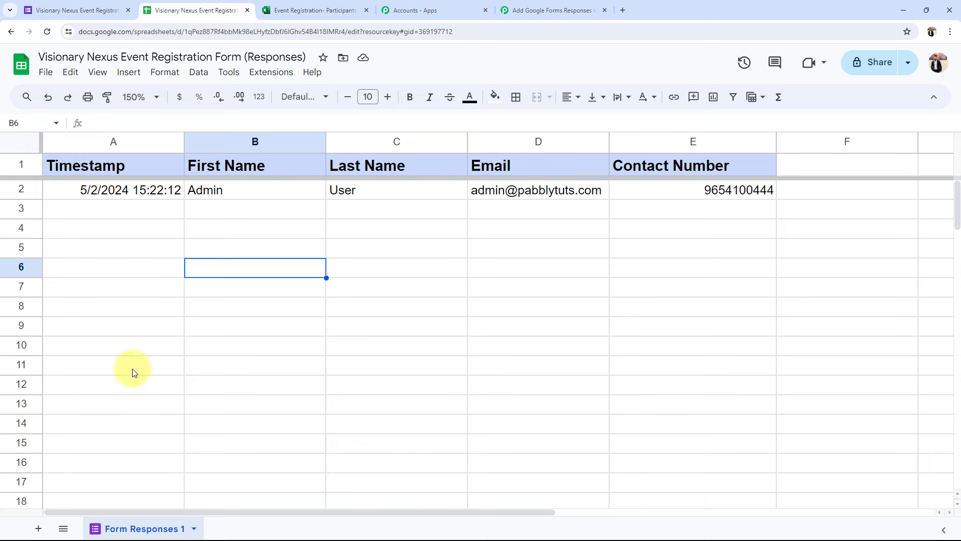
# Open Extensions > Pabbly Connect Webhooks > Initial Setup and paste the copied webhook URL
pyautogui.click(264, 73)
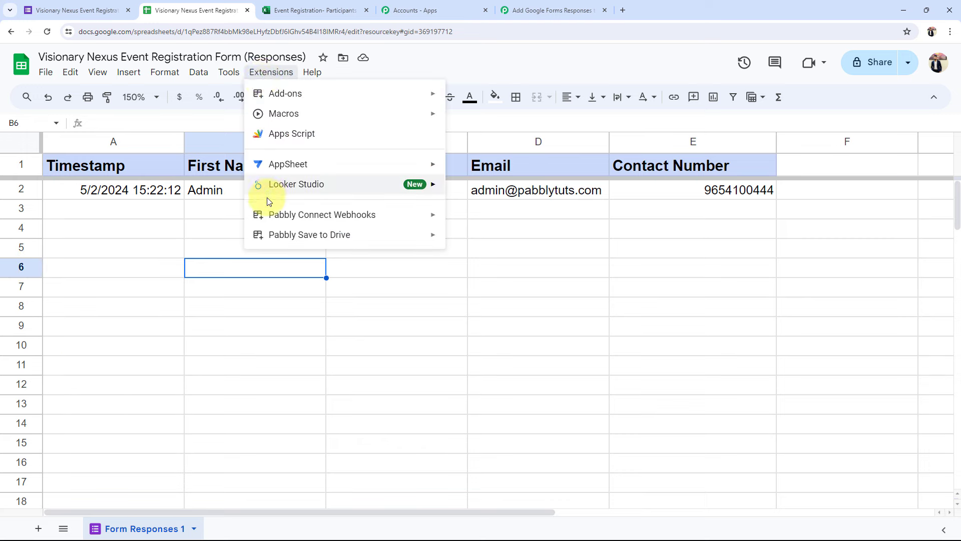
pyautogui.moveTo(300, 216)
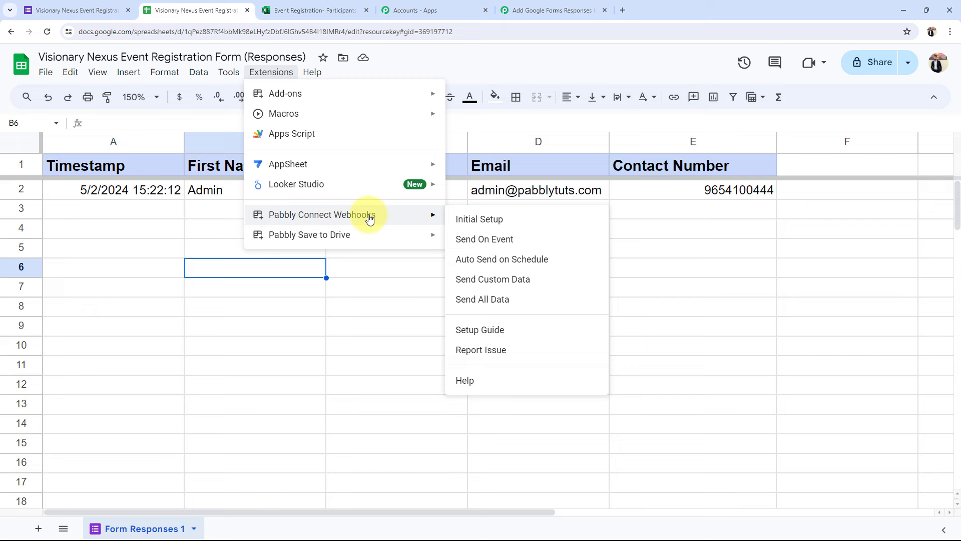
pyautogui.click(470, 218)
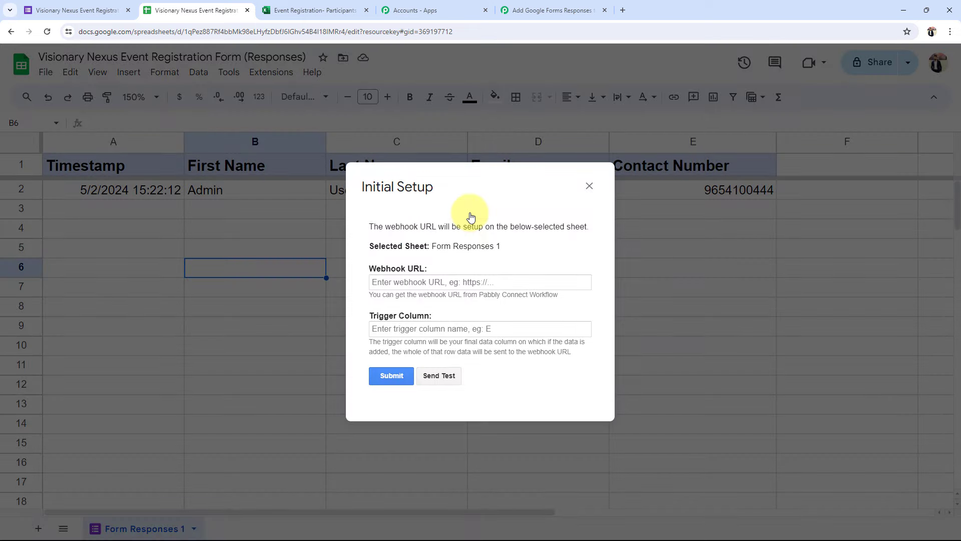
pyautogui.moveTo(370, 268); pyautogui.dragTo(413, 268)
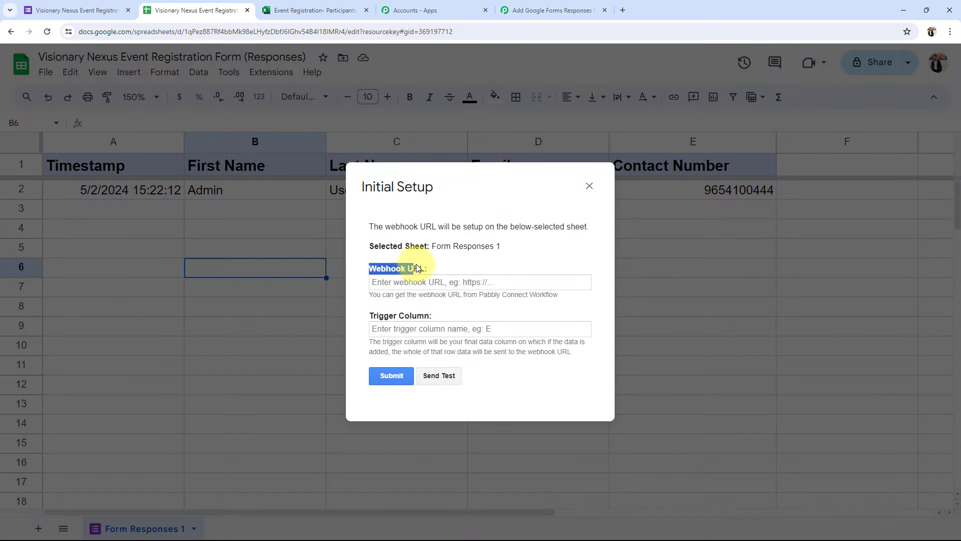
pyautogui.moveTo(367, 320); pyautogui.dragTo(464, 319)
pyautogui.click(464, 318)
pyautogui.click(423, 280)
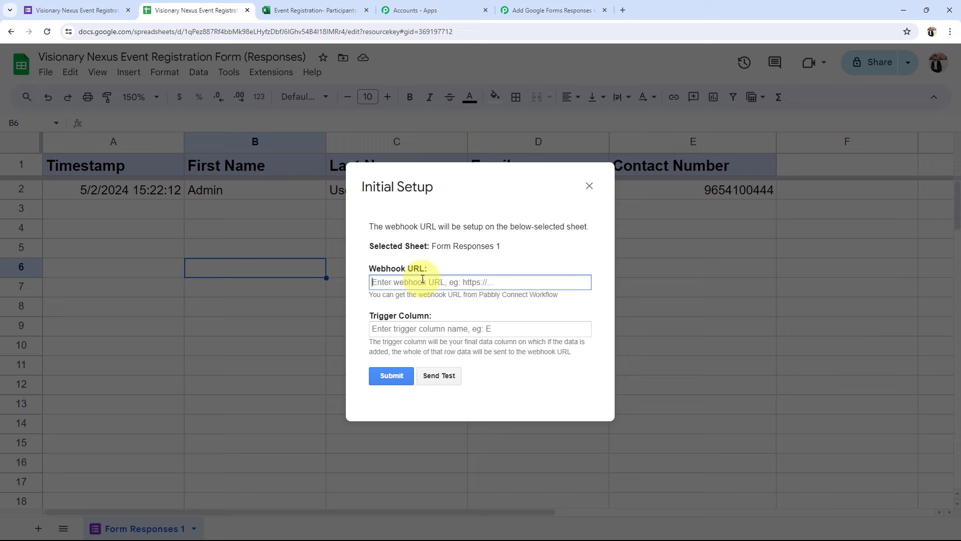
pyautogui.hotkey('ctrl', 'v')
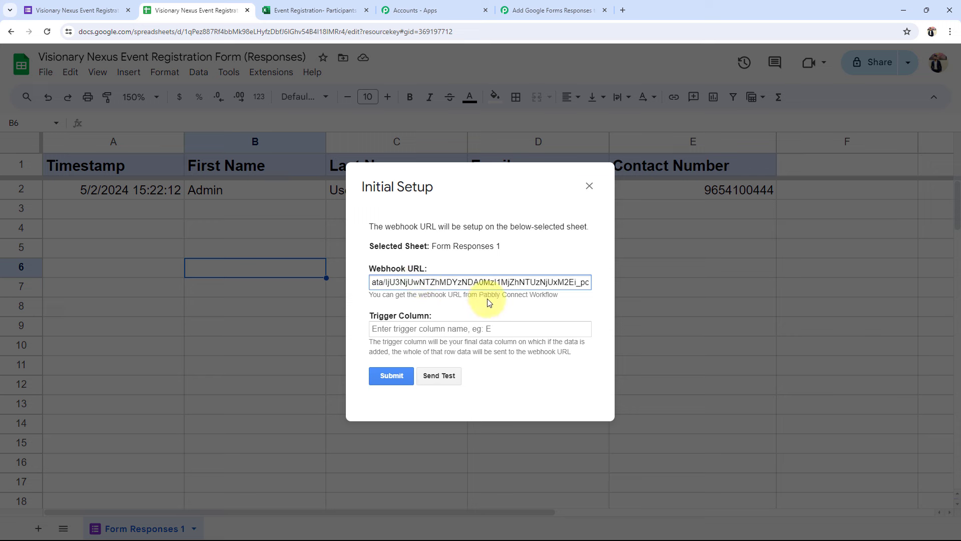
pyautogui.click(488, 301)
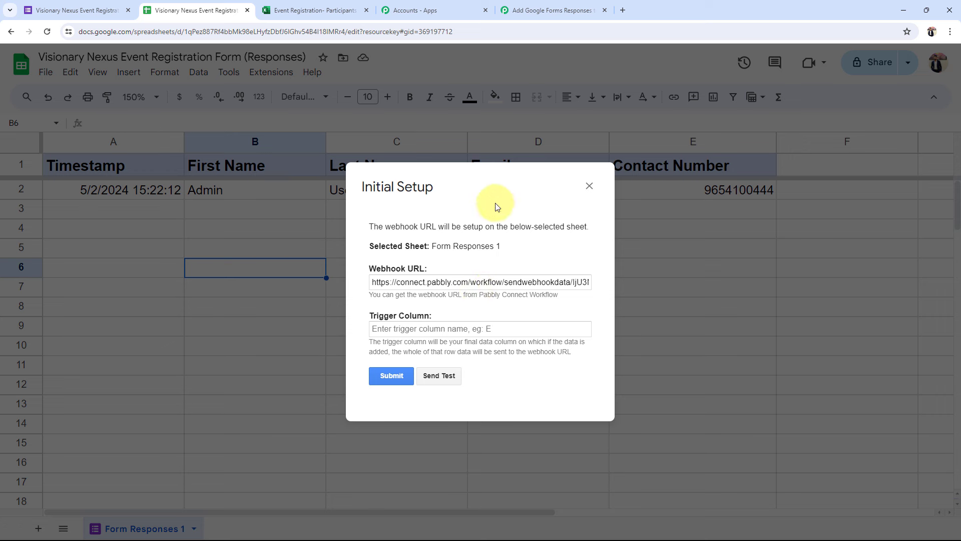
# Set trigger column E, send a test row, submit the setup and close the dialog
pyautogui.moveTo(493, 183); pyautogui.dragTo(404, 187)
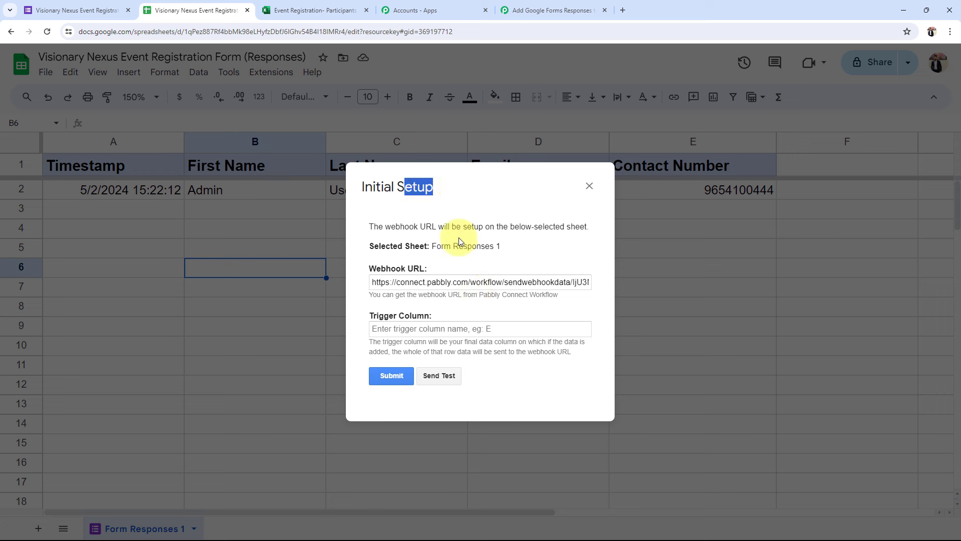
pyautogui.click(410, 328)
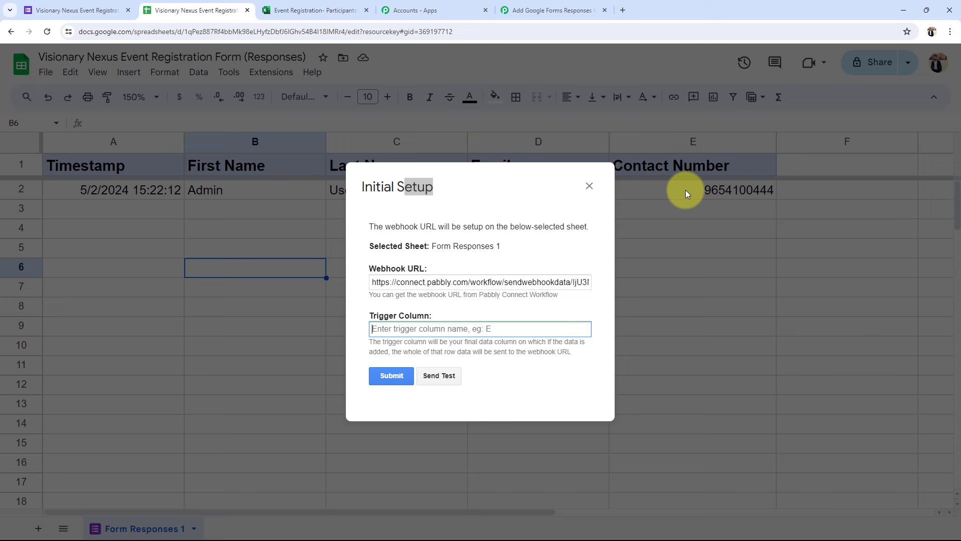
pyautogui.write('E')
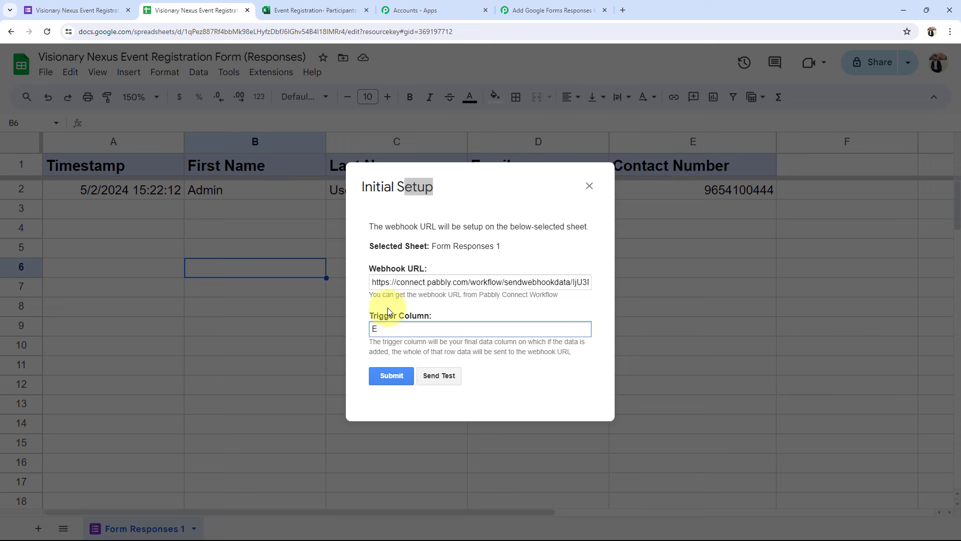
pyautogui.click(389, 307)
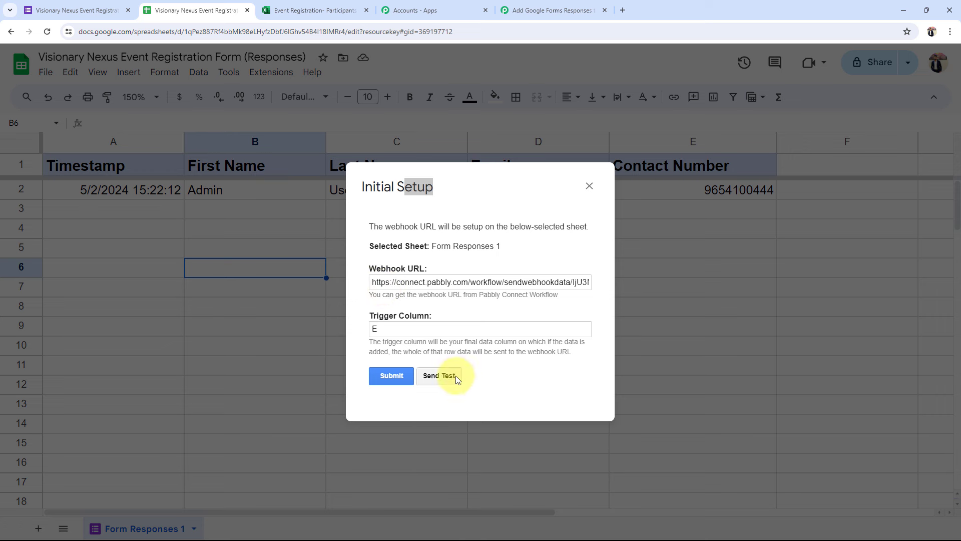
pyautogui.click(453, 377)
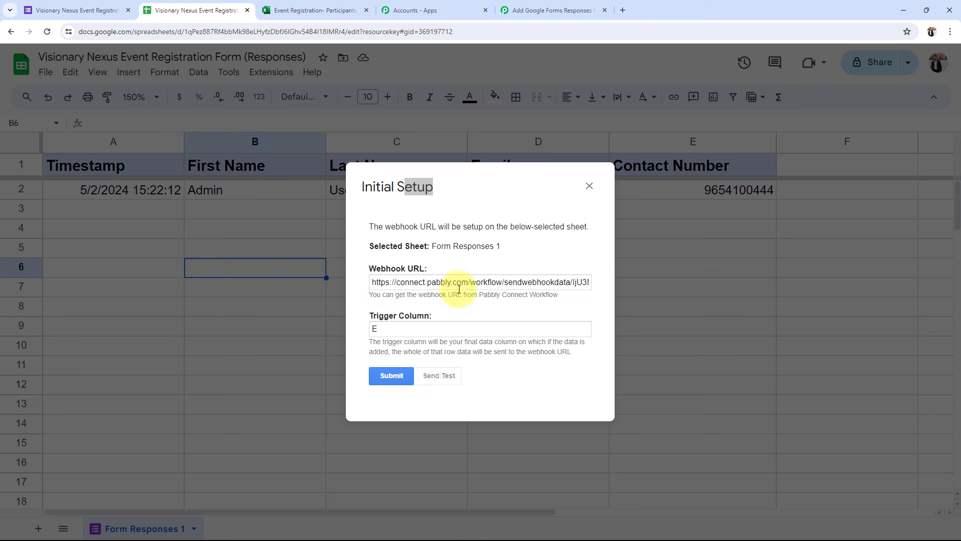
pyautogui.scroll(-2, 451, 283)
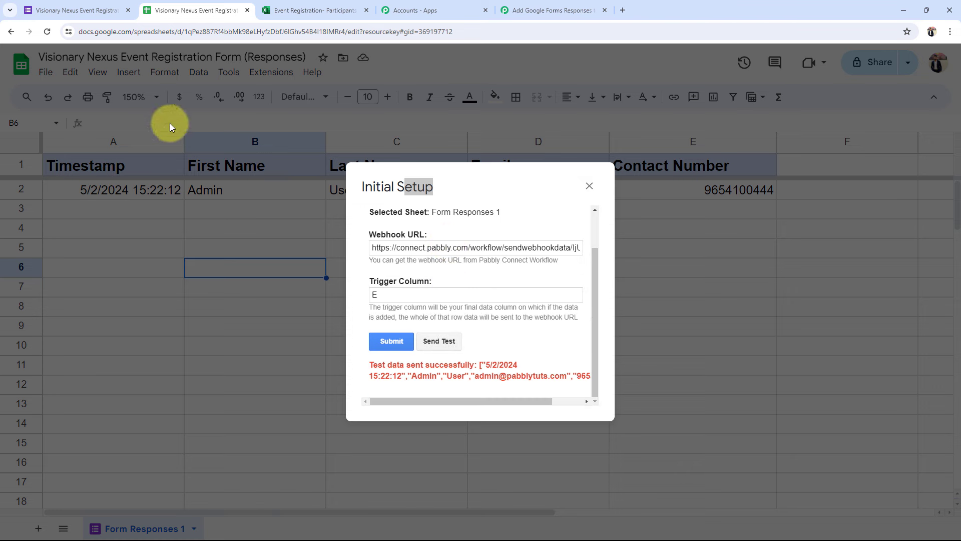
pyautogui.click(391, 340)
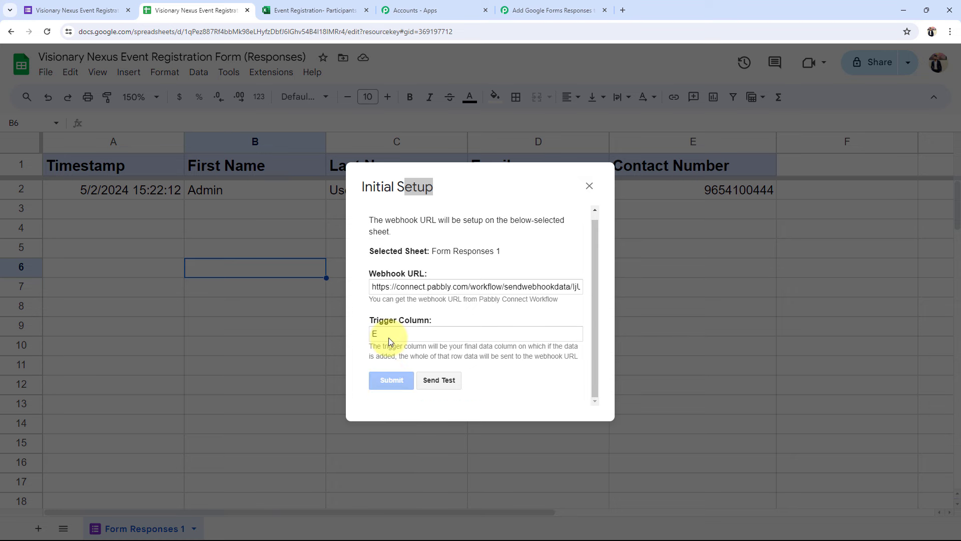
pyautogui.click(589, 186)
pyautogui.click(381, 293)
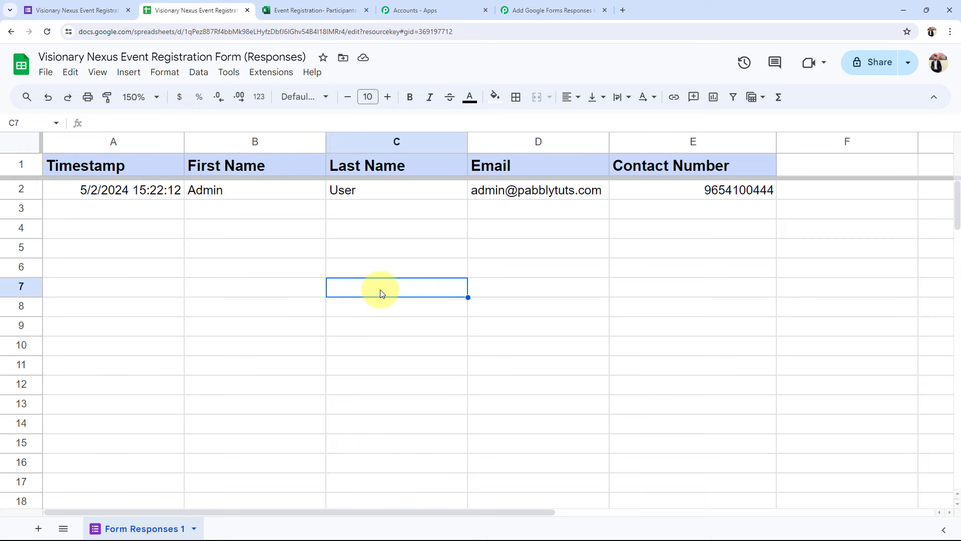
# Rerun Extensions > Pabbly Connect Webhooks > Initial Setup, then return to the Pabbly workflow tab
pyautogui.click(271, 72)
pyautogui.moveTo(288, 215)
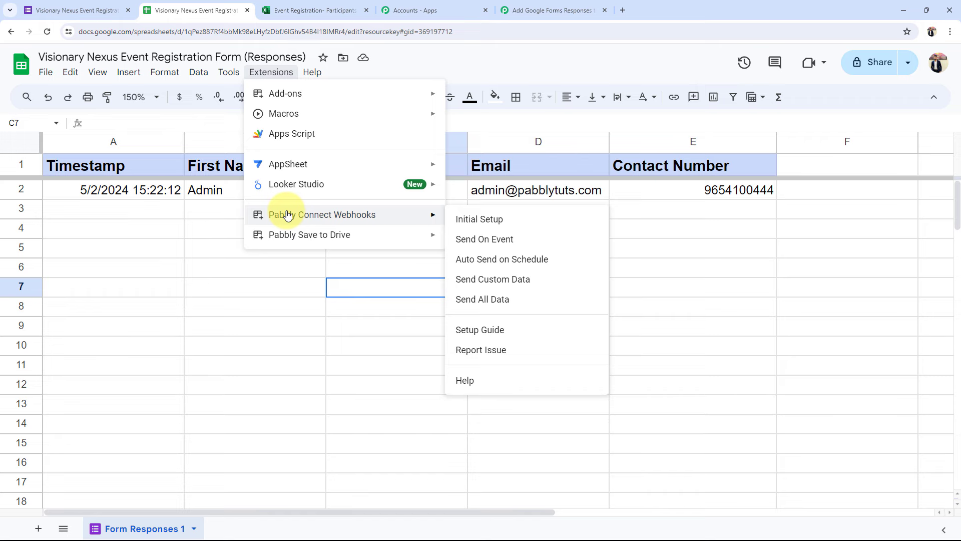
pyautogui.click(536, 219)
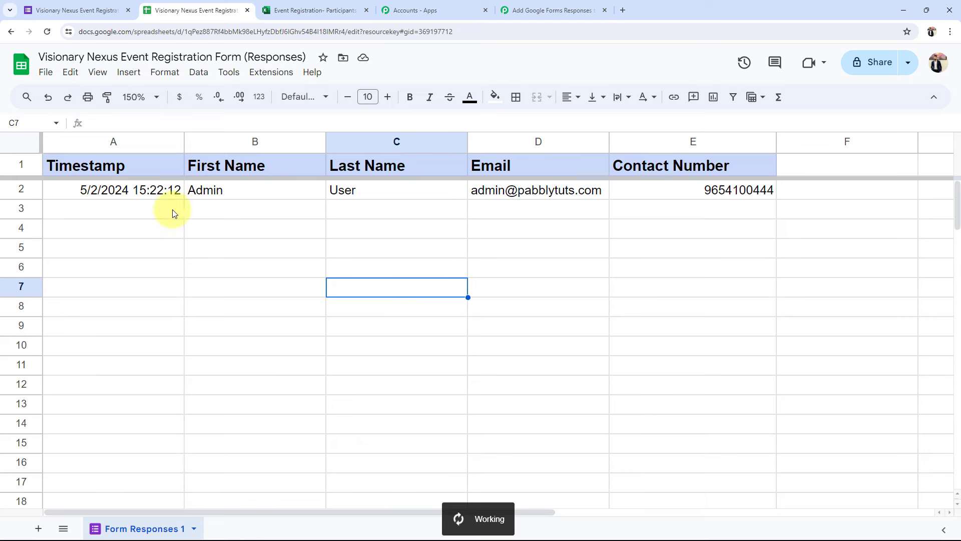
pyautogui.click(280, 212)
pyautogui.click(398, 225)
pyautogui.click(619, 216)
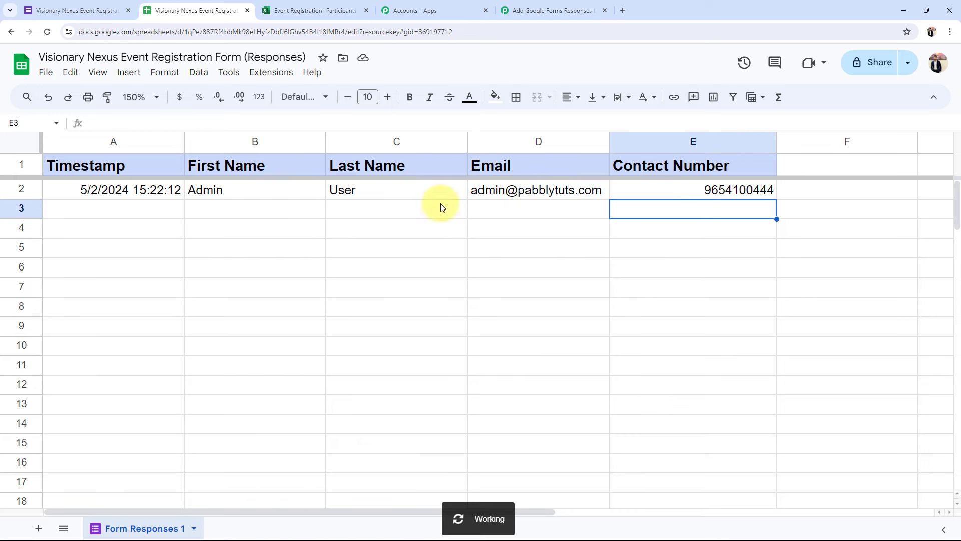
pyautogui.click(556, 11)
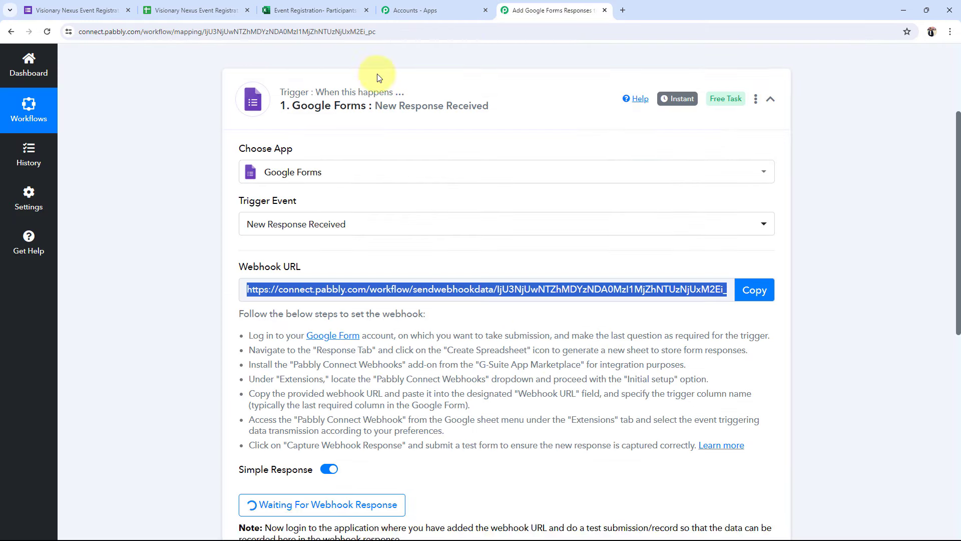
# Scroll through the Google Forms trigger's Response Received data in the Pabbly workflow
pyautogui.click(160, 4)
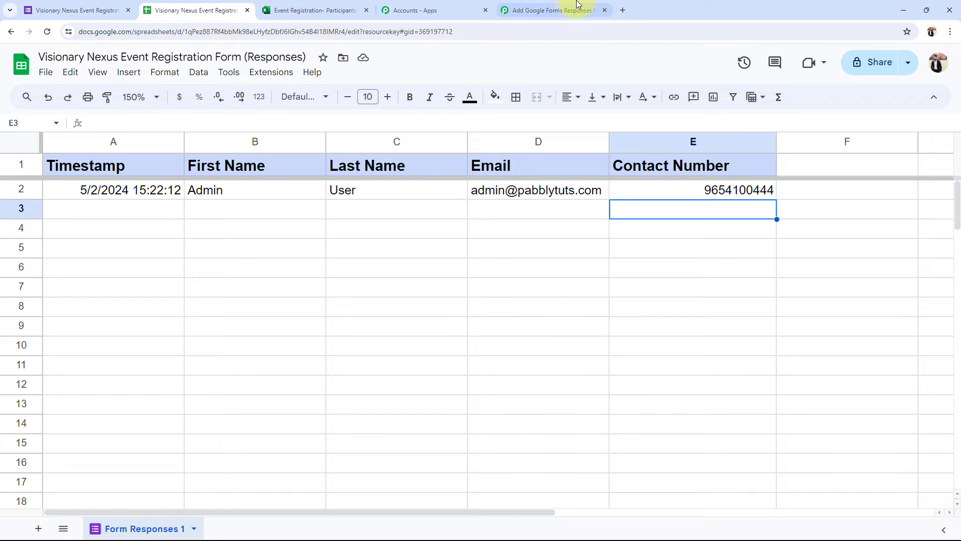
pyautogui.click(551, 10)
pyautogui.scroll(-7, 163, 356)
pyautogui.scroll(-2, 163, 356)
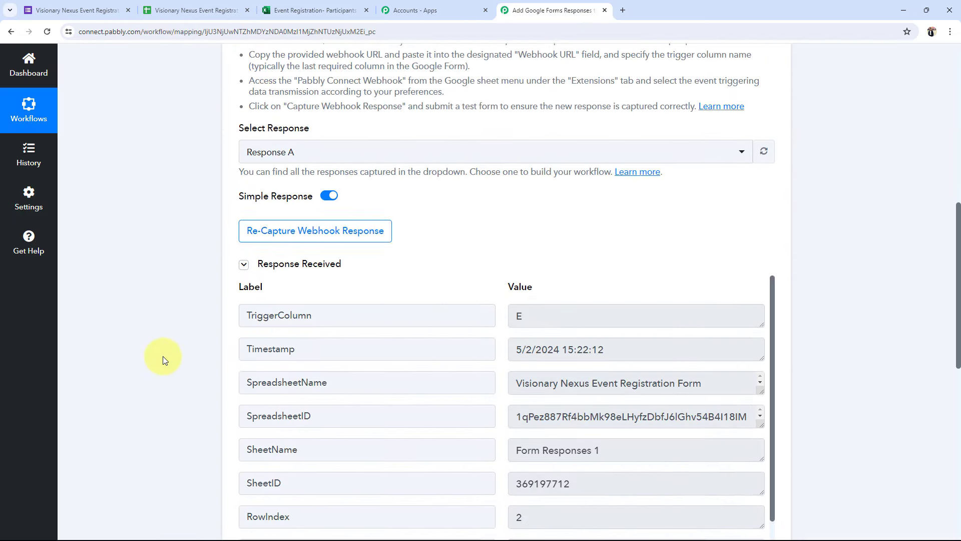
pyautogui.scroll(-3, 251, 290)
pyautogui.scroll(3, 616, 311)
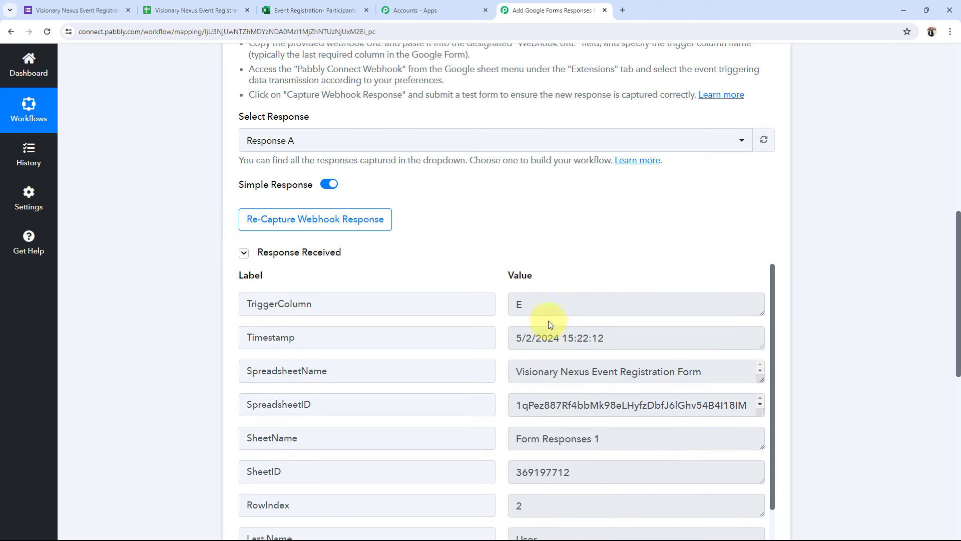
pyautogui.scroll(-2, 183, 303)
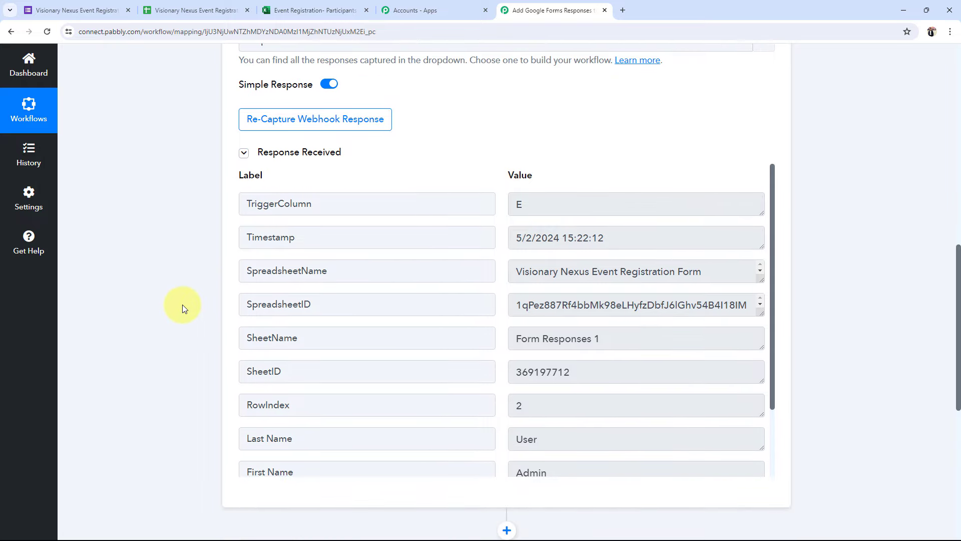
pyautogui.scroll(-1, 638, 309)
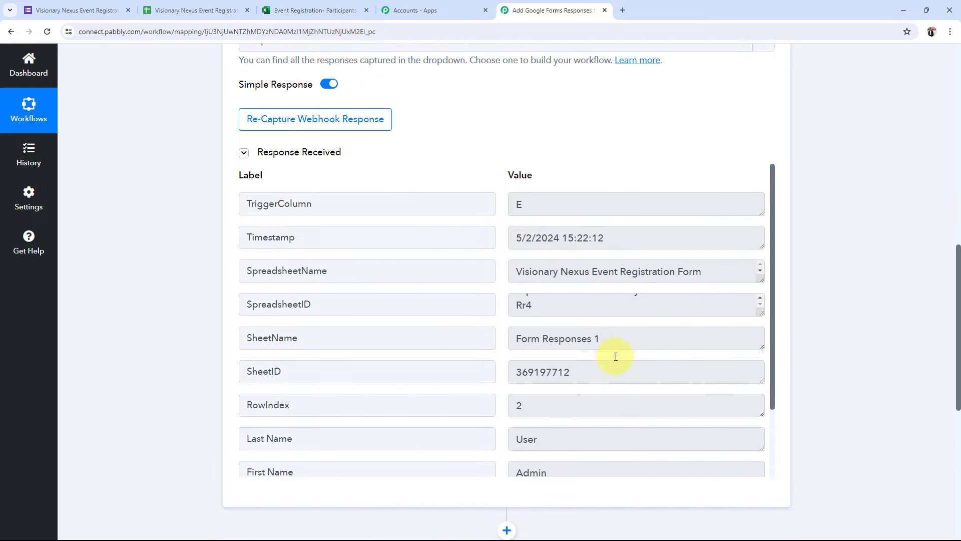
pyautogui.scroll(-3, 616, 354)
# Verify the captured name, email, contact number, SpreadsheetName, Timestamp and TriggerColumn E, then collapse the trigger
pyautogui.doubleClick(584, 386)
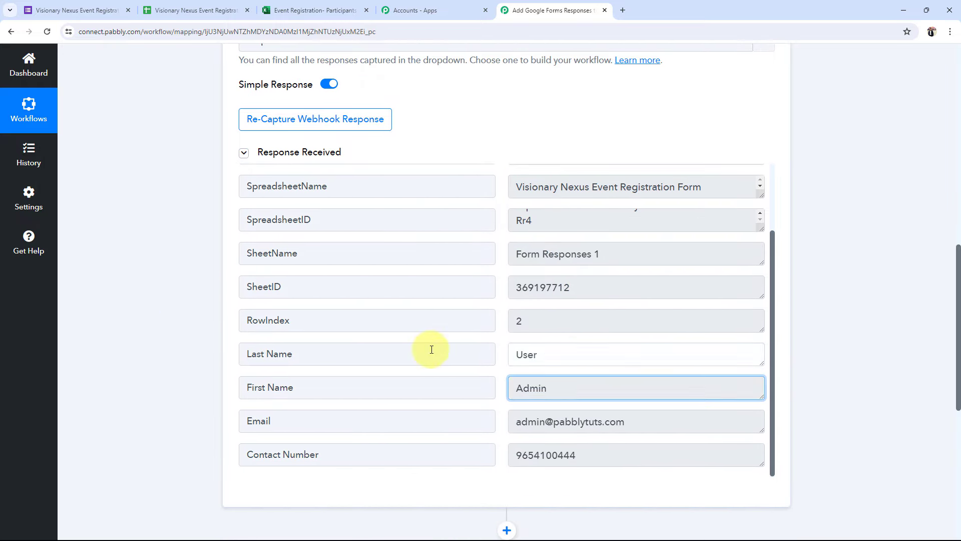
pyautogui.doubleClick(531, 354)
pyautogui.doubleClick(592, 421)
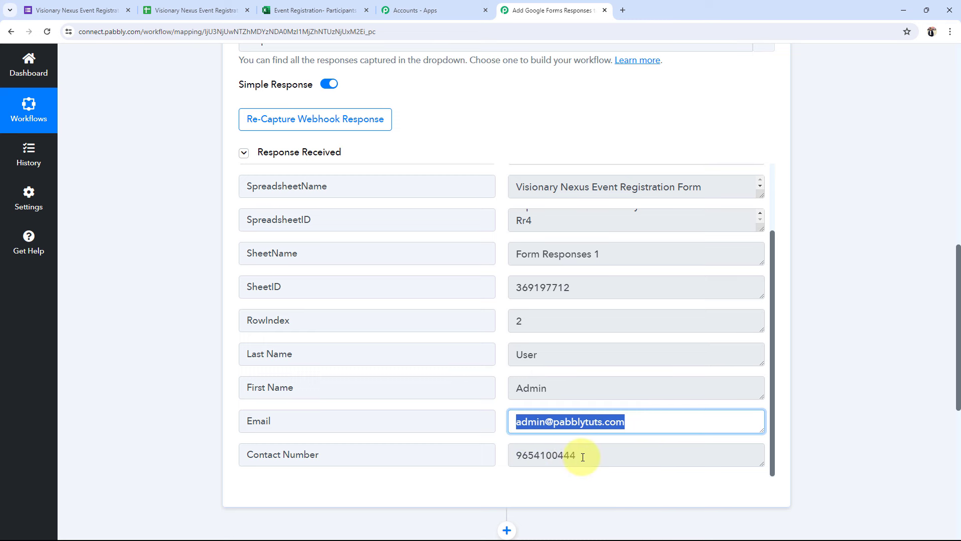
pyautogui.doubleClick(516, 454)
pyautogui.scroll(2, 549, 354)
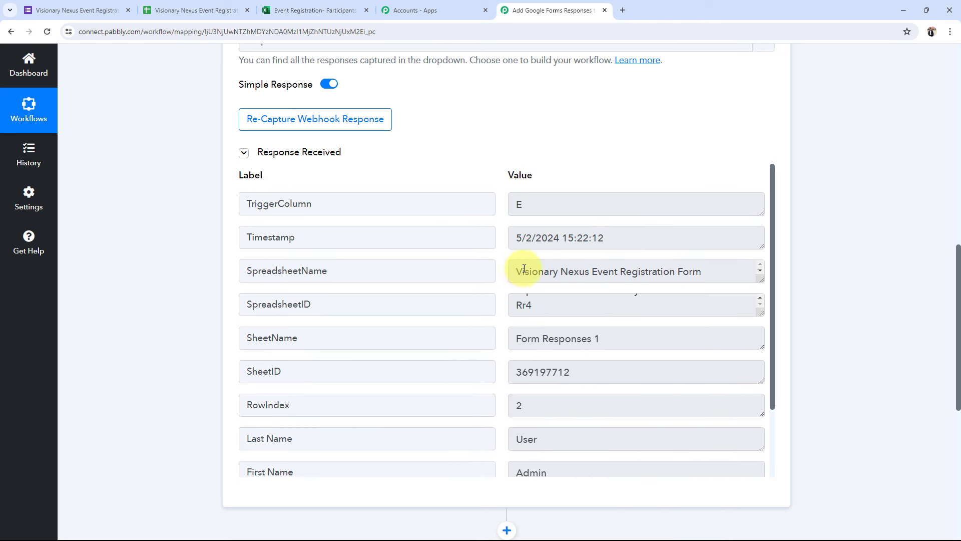
pyautogui.tripleClick(526, 271)
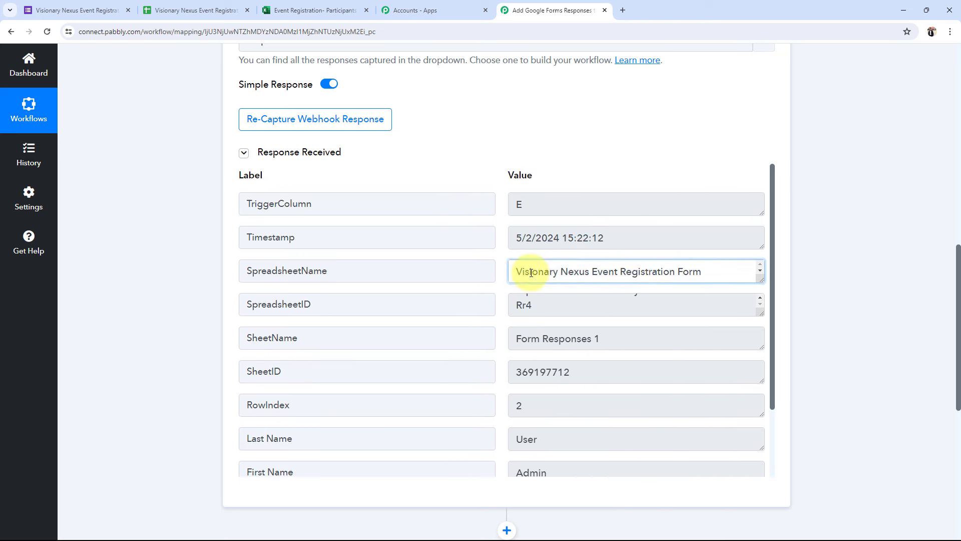
pyautogui.tripleClick(601, 234)
pyautogui.scroll(2, 536, 268)
pyautogui.doubleClick(519, 304)
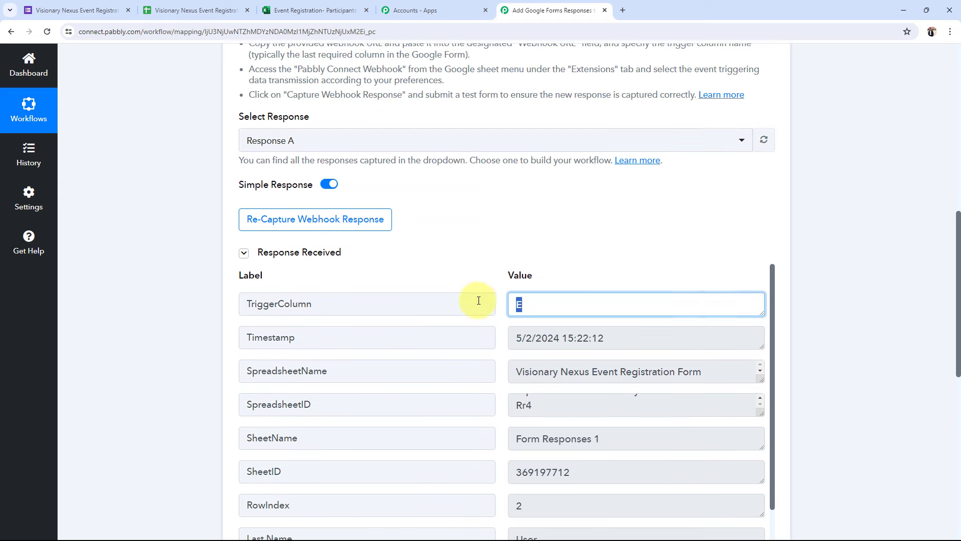
pyautogui.click(181, 276)
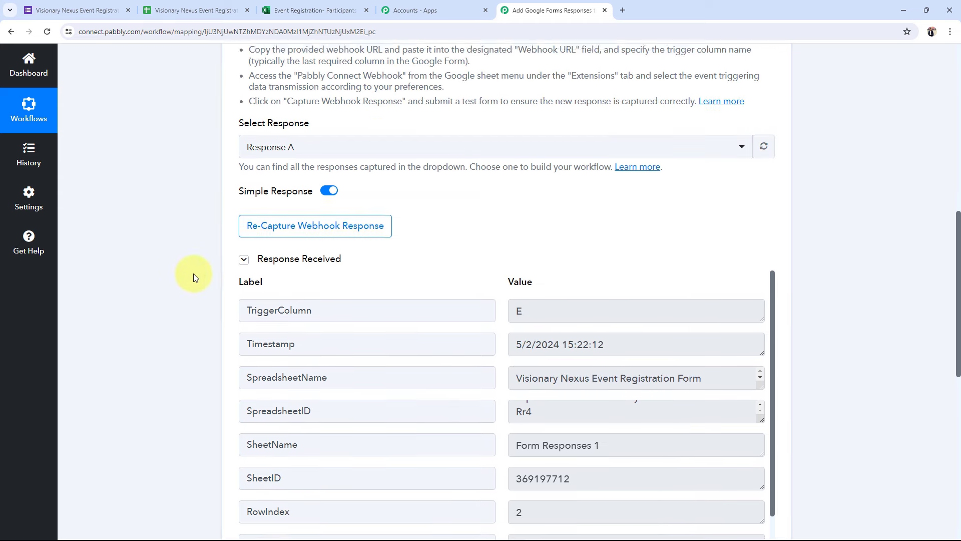
pyautogui.scroll(10, 193, 273)
pyautogui.click(418, 258)
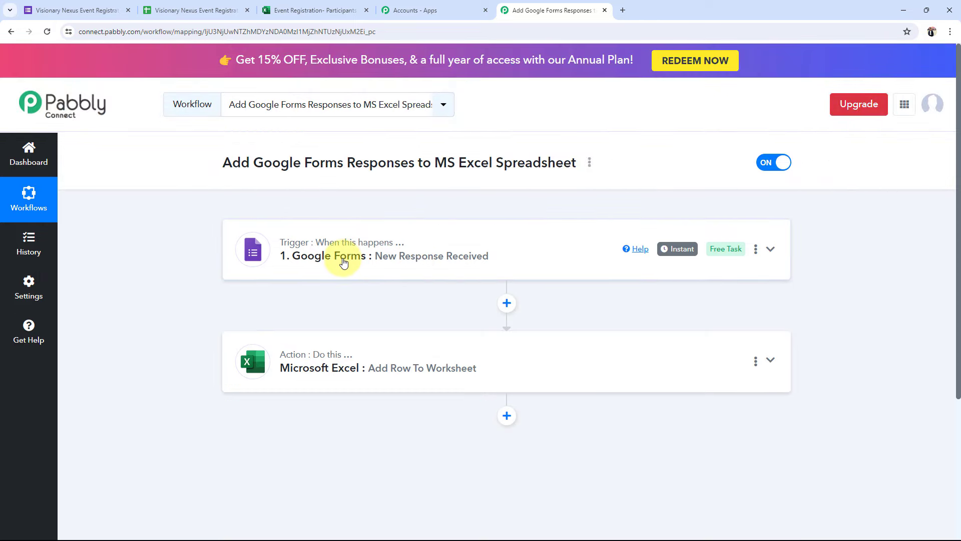
# Expand the Add Row To Worksheet action and add a new Microsoft Excel connection, accepting the permissions
pyautogui.click(77, 10)
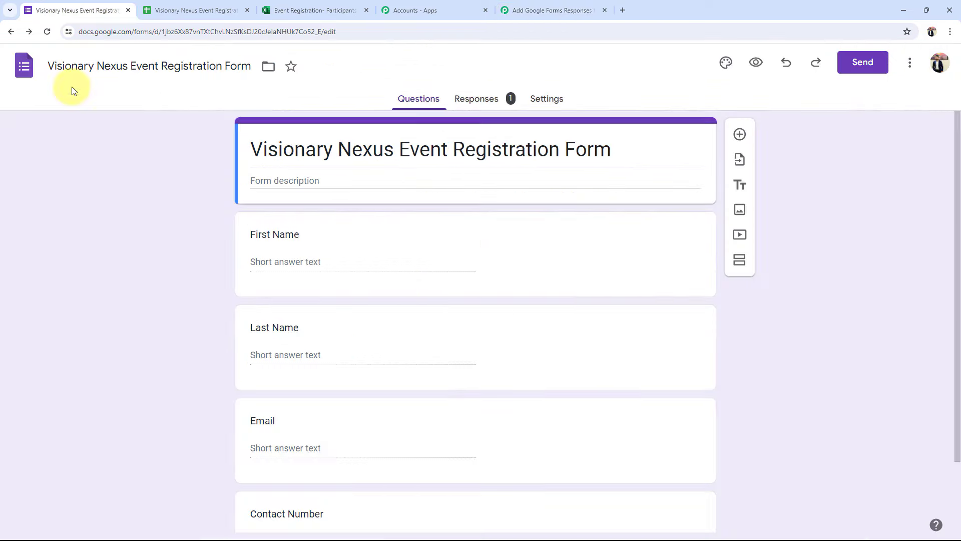
pyautogui.click(521, 9)
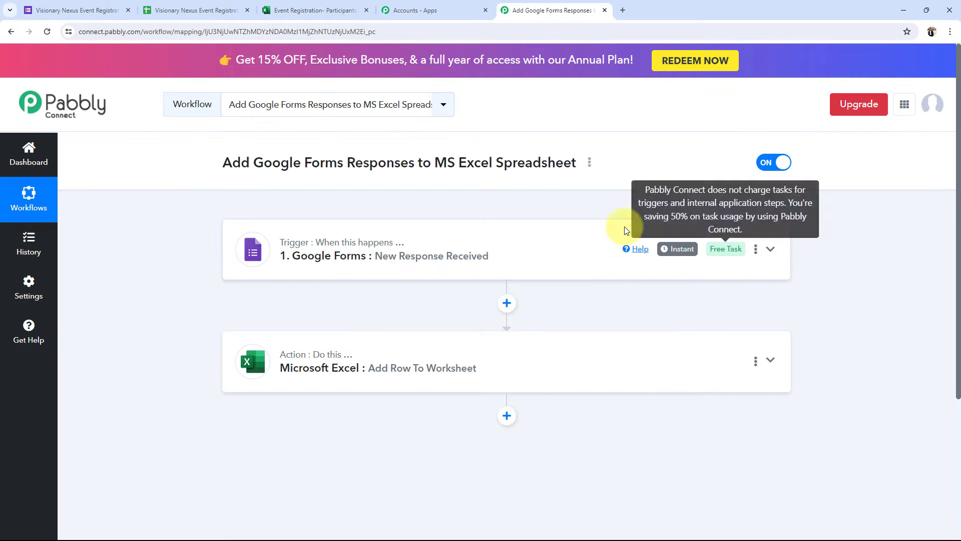
pyautogui.click(286, 366)
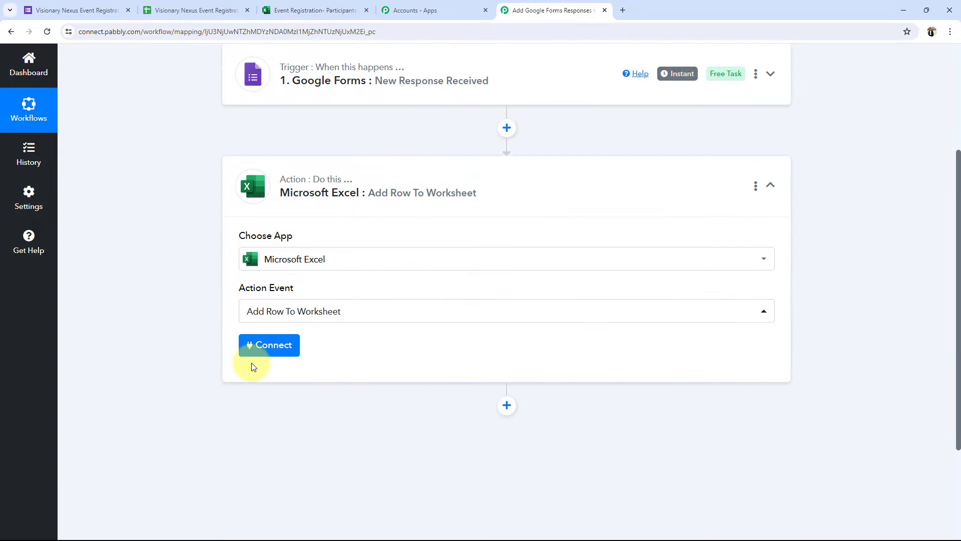
pyautogui.click(255, 350)
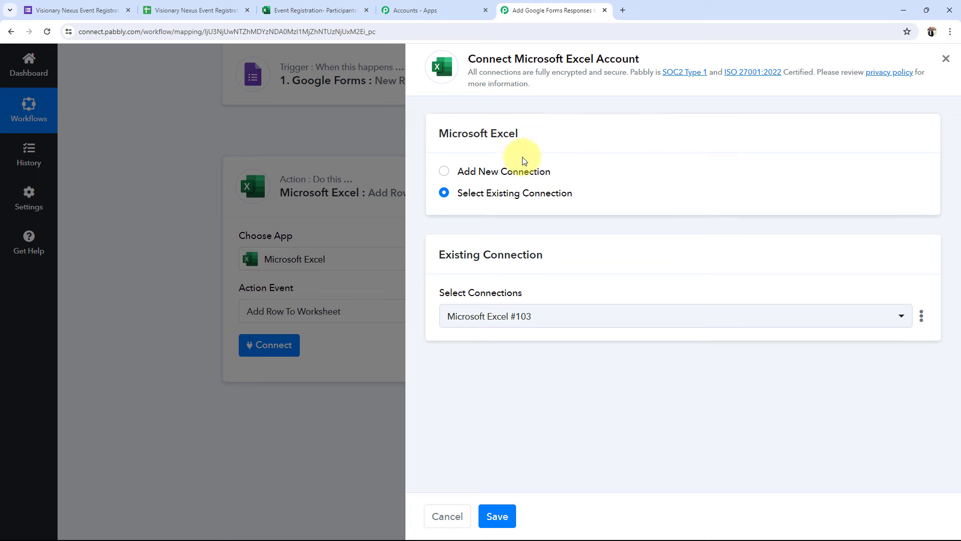
pyautogui.click(444, 171)
pyautogui.click(491, 334)
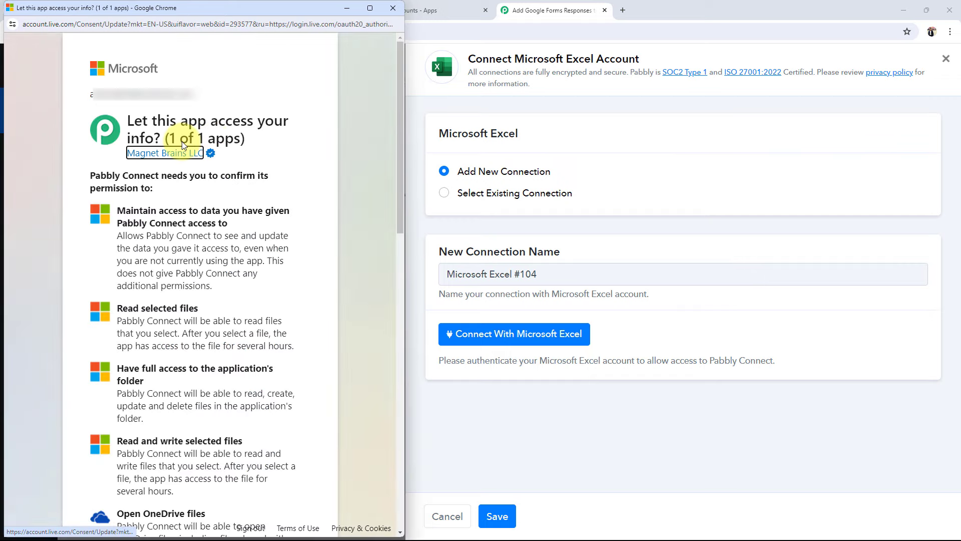
pyautogui.scroll(-15, 279, 457)
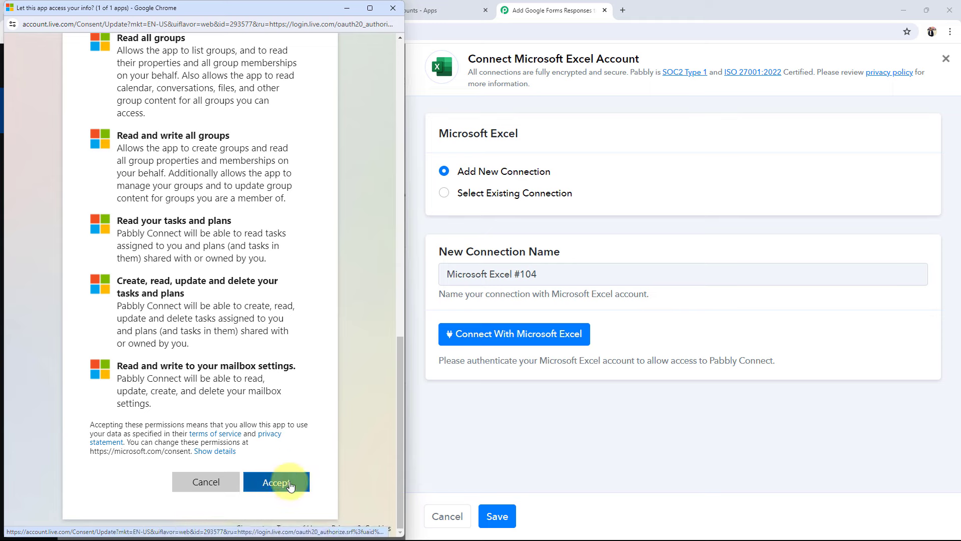
pyautogui.click(291, 484)
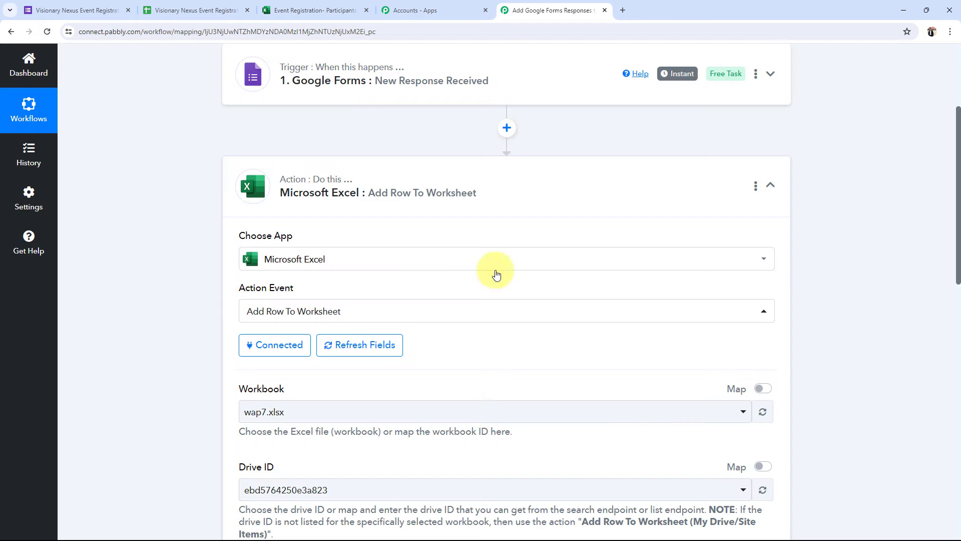
# Search 'ev' and select workbook Event Registration- Participants Details.xlsx in the Excel action
pyautogui.scroll(-3, 193, 414)
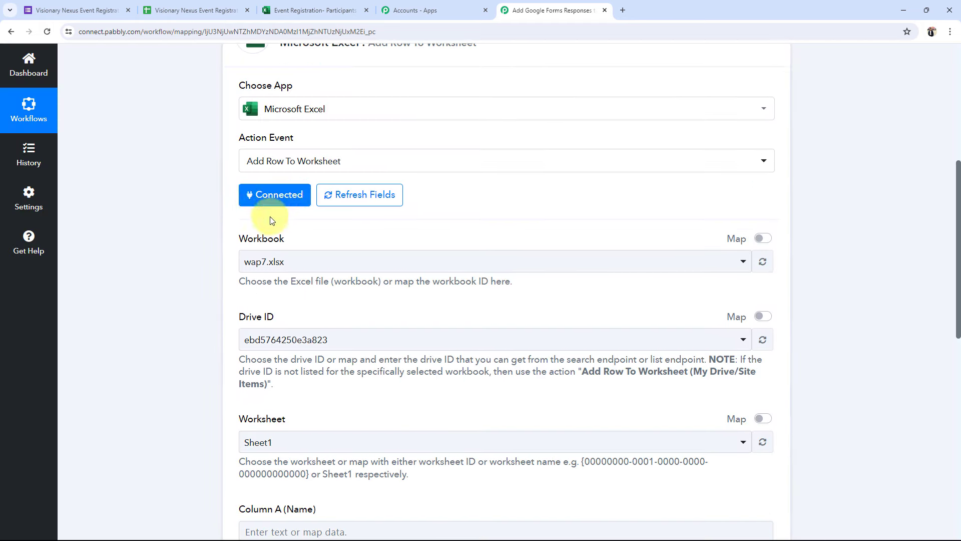
pyautogui.click(133, 228)
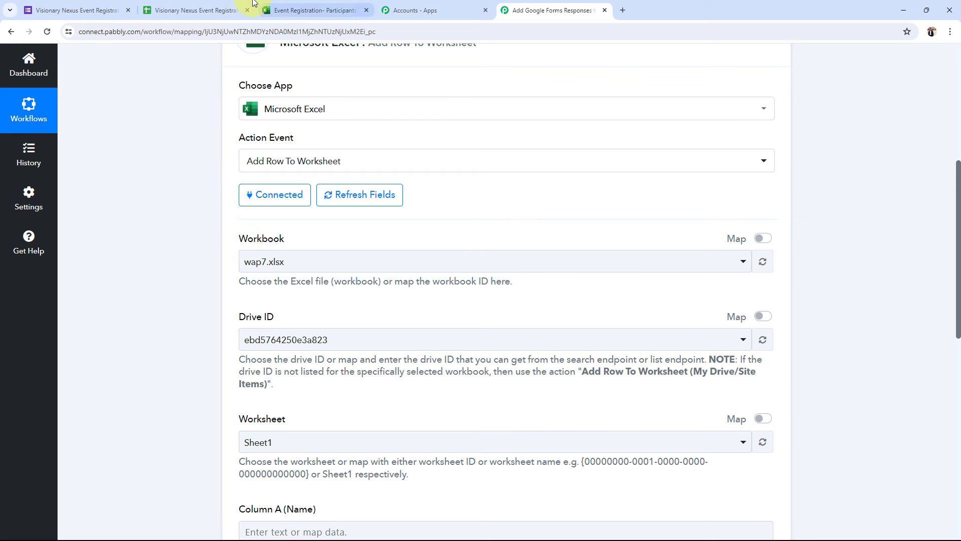
pyautogui.click(315, 10)
pyautogui.click(526, 357)
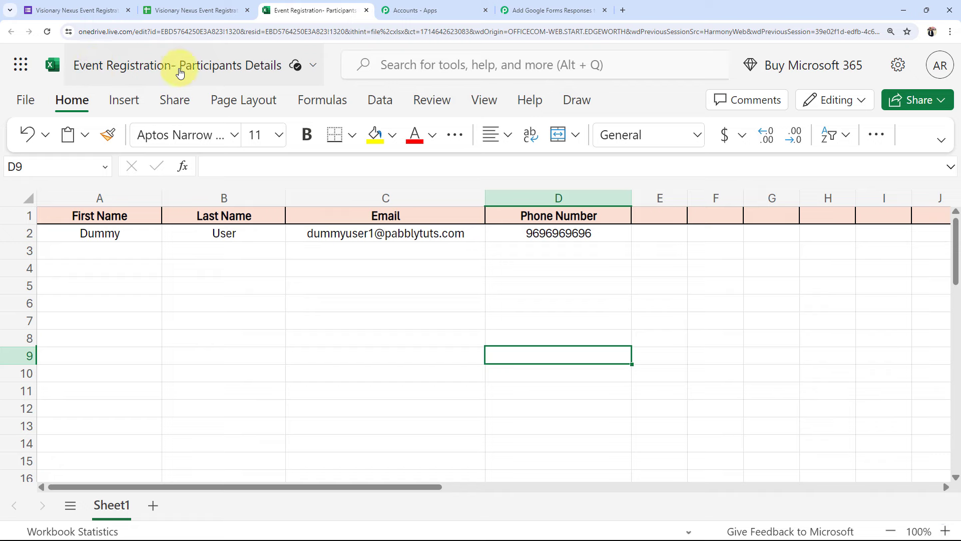
pyautogui.click(531, 10)
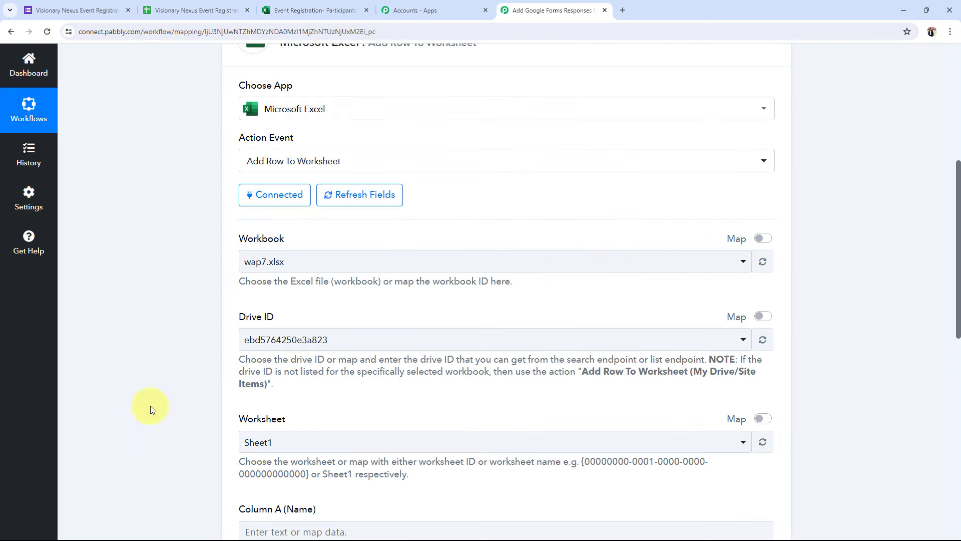
pyautogui.click(257, 261)
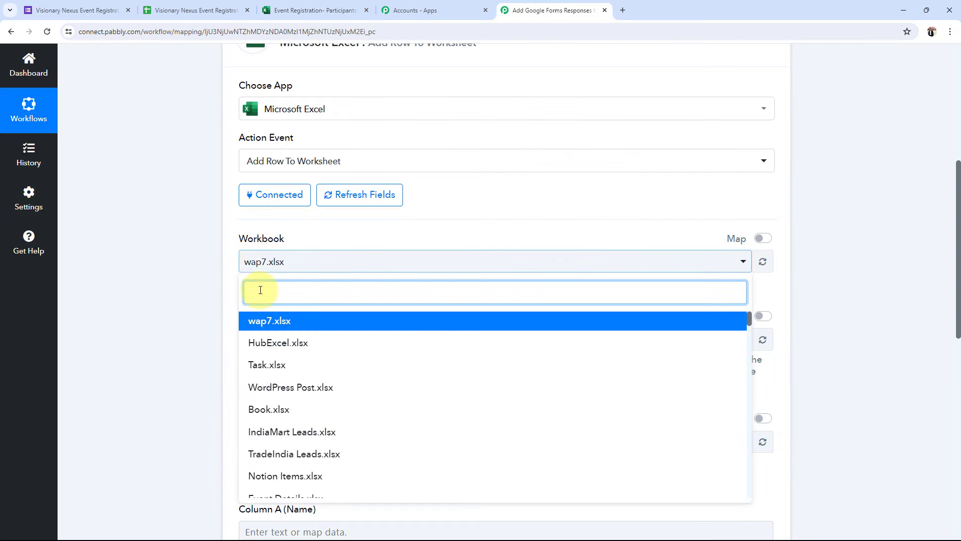
pyautogui.write('ev')
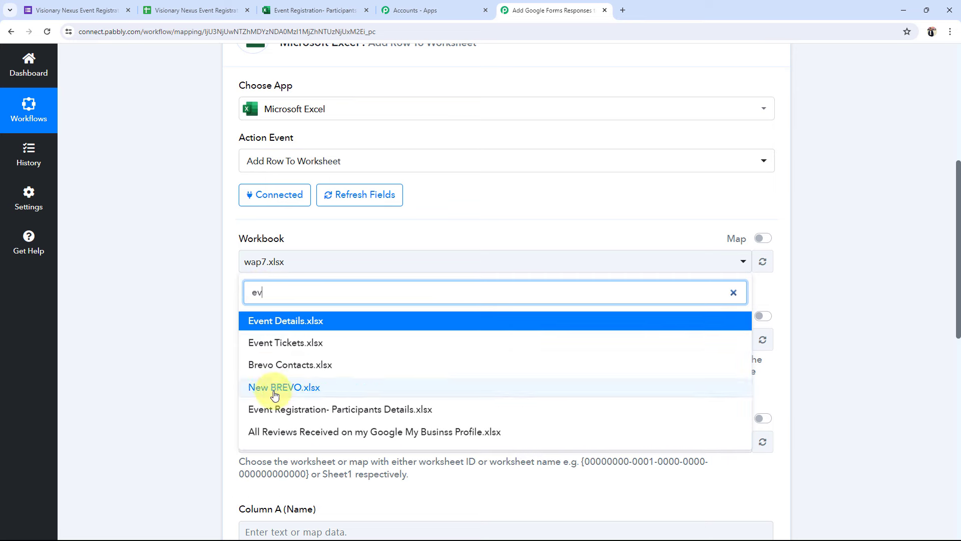
pyautogui.click(275, 407)
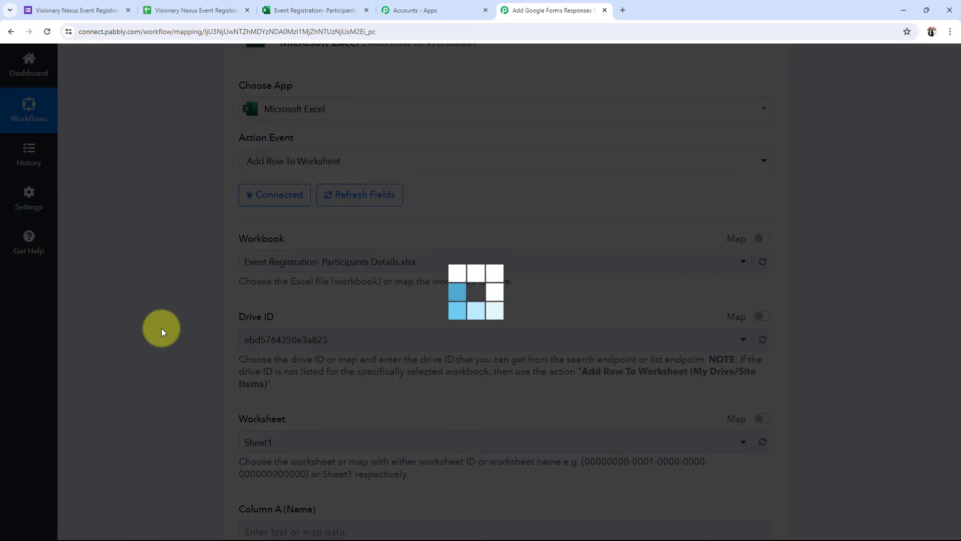
# Check the workbook's first empty row 3 across the First Name to Phone Number columns in Excel Online
pyautogui.click(316, 11)
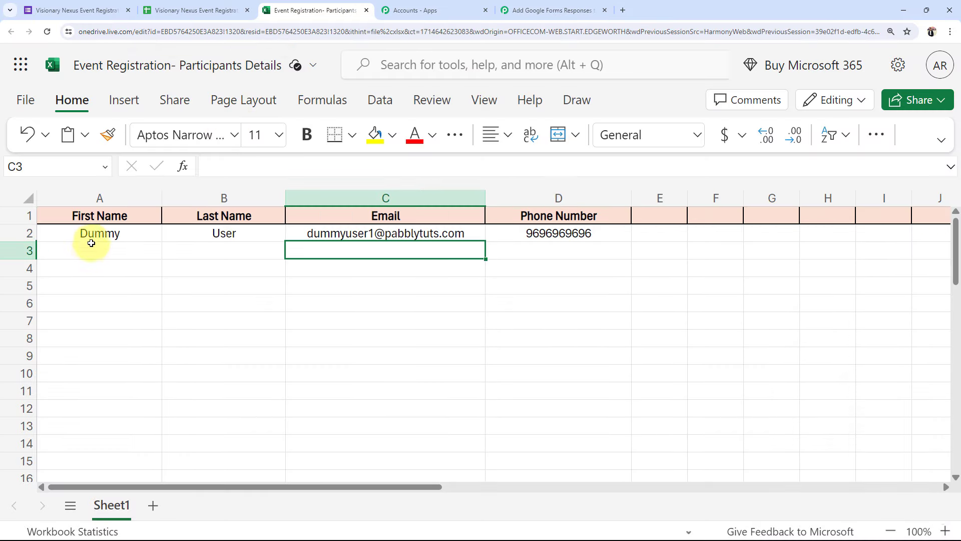
pyautogui.click(91, 251)
pyautogui.click(238, 251)
pyautogui.click(365, 248)
pyautogui.click(536, 246)
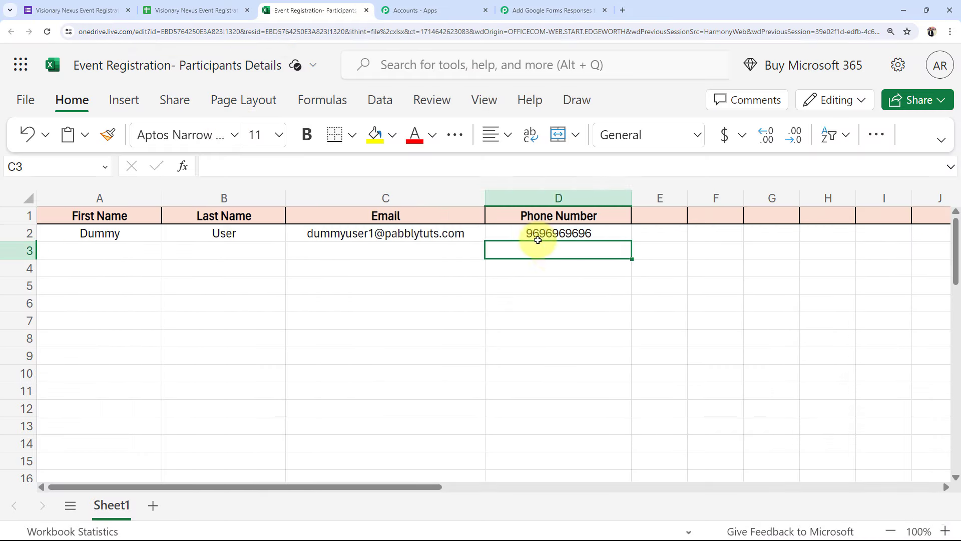
pyautogui.click(551, 10)
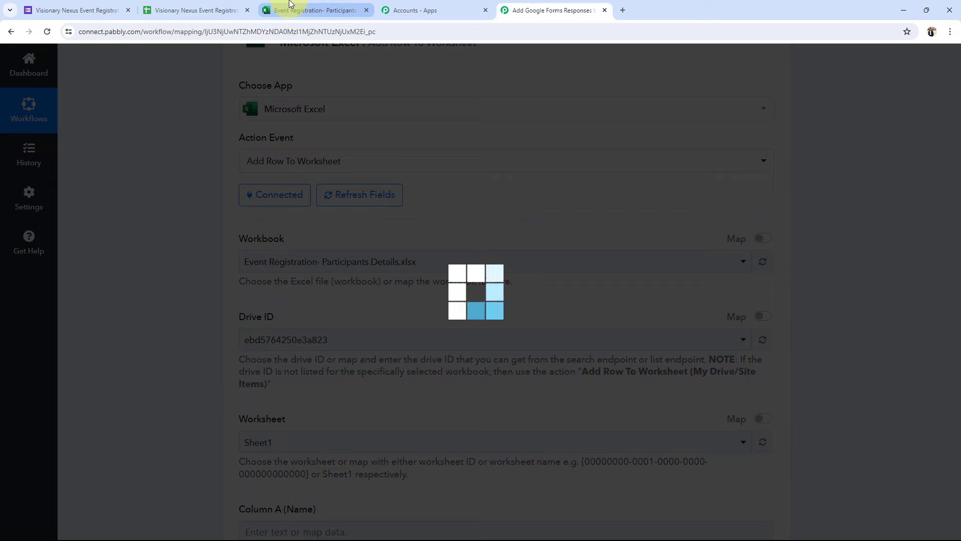
pyautogui.click(290, 4)
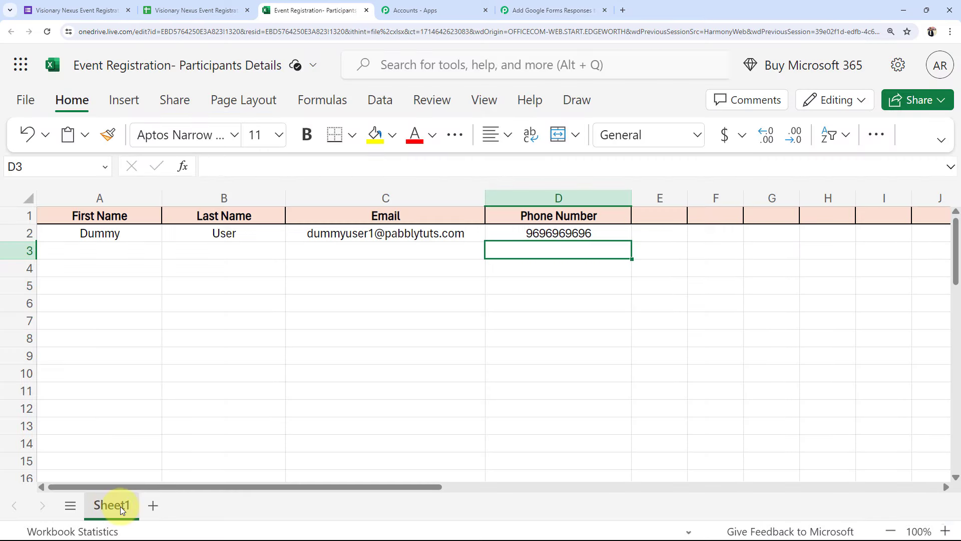
pyautogui.click(393, 332)
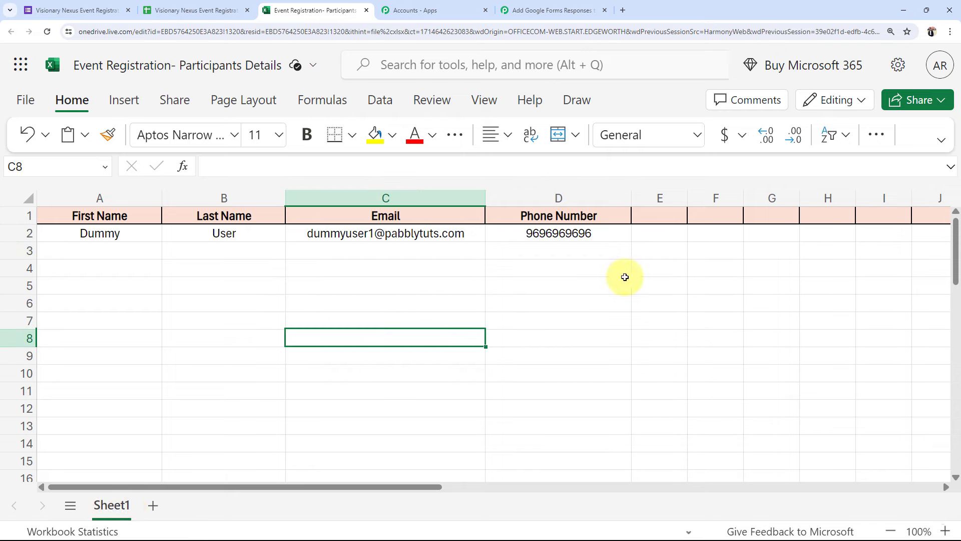
pyautogui.click(561, 9)
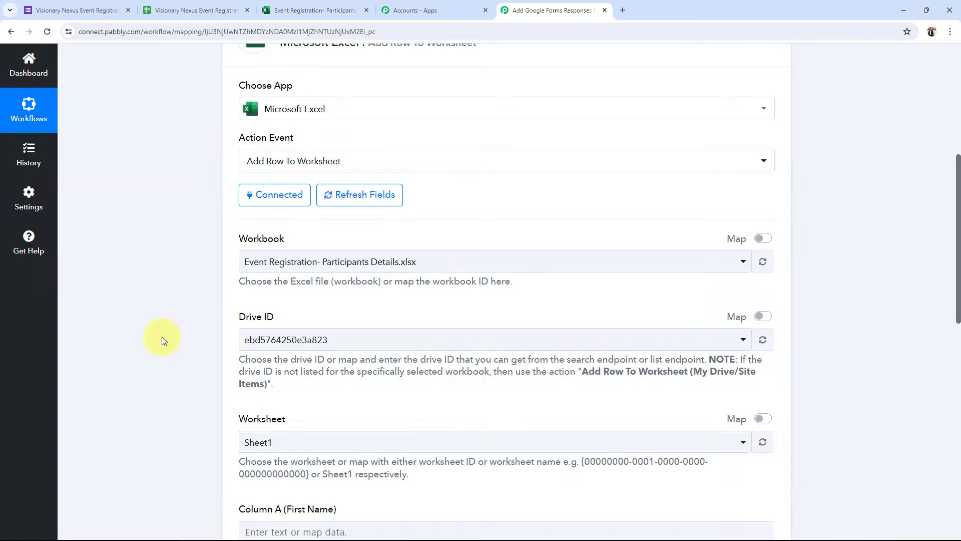
pyautogui.scroll(-6, 164, 340)
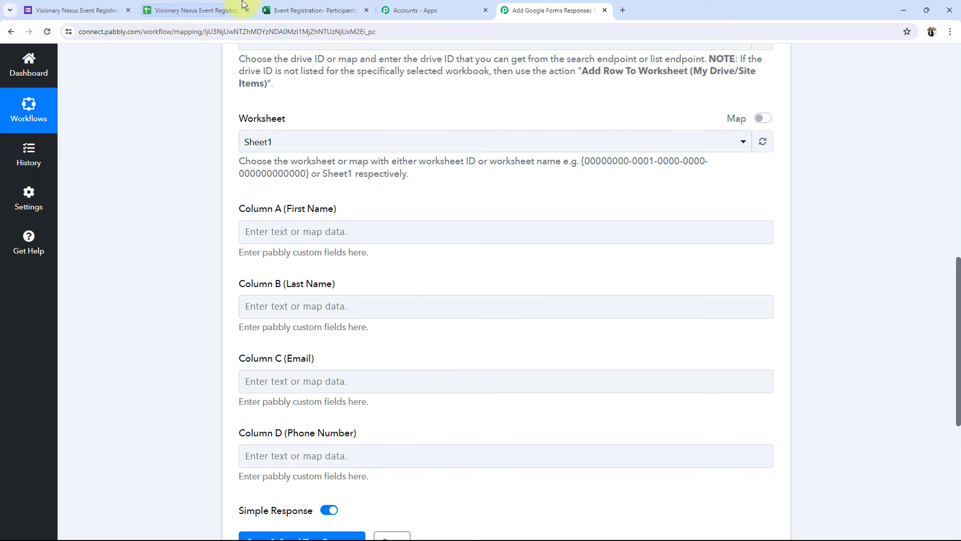
pyautogui.click(280, 10)
pyautogui.click(538, 6)
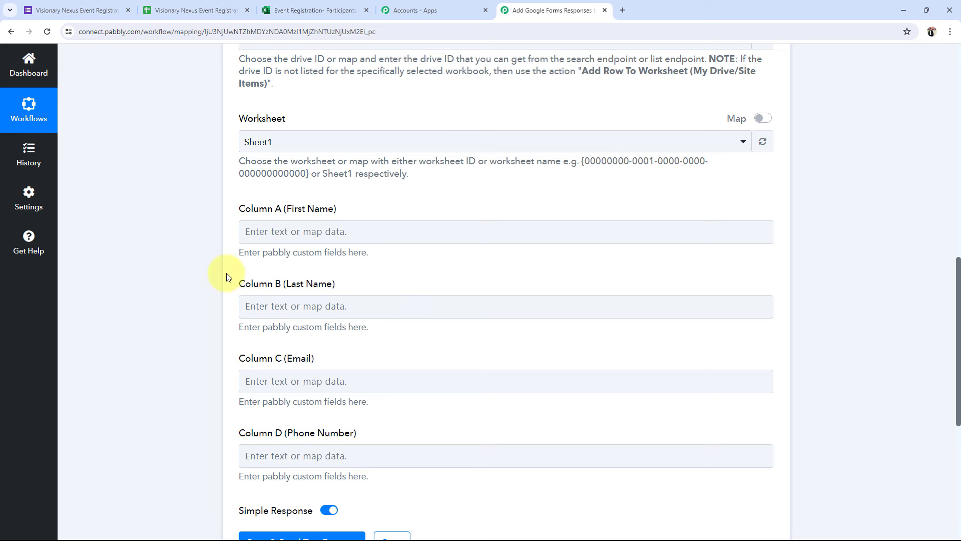
pyautogui.scroll(9, 168, 335)
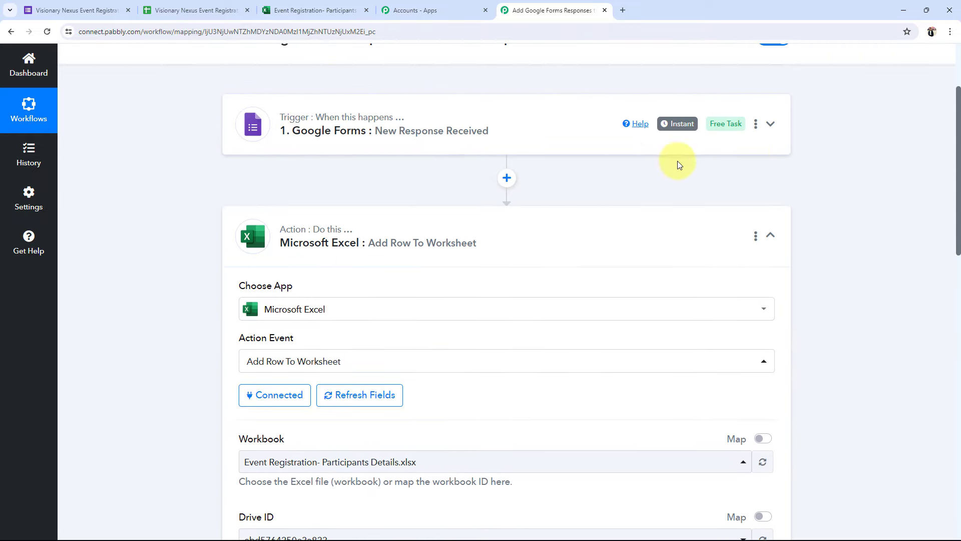
pyautogui.scroll(-2, 134, 242)
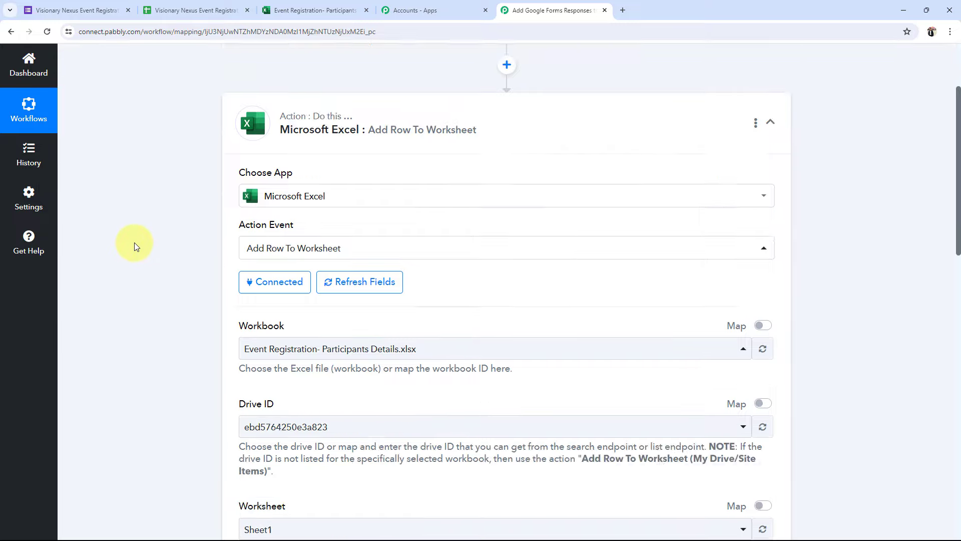
pyautogui.scroll(-5, 134, 244)
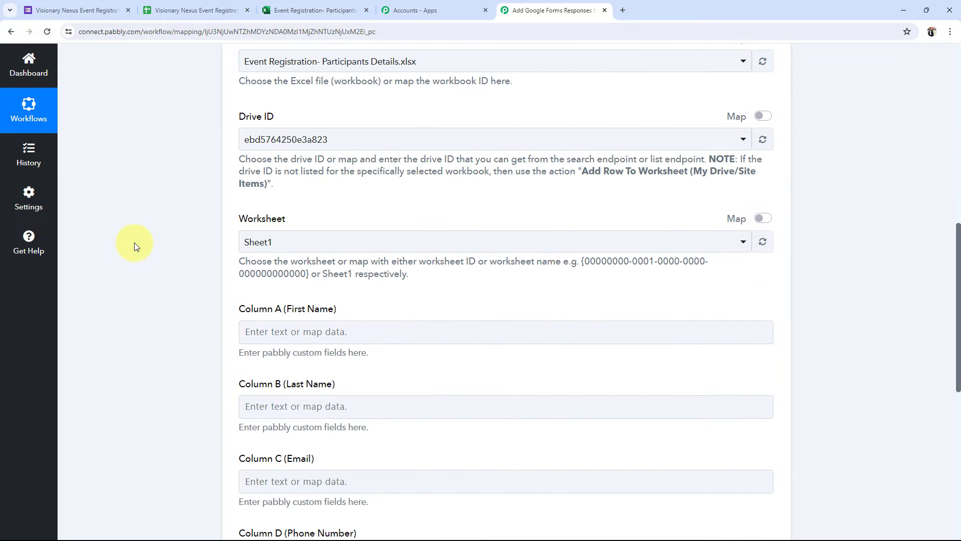
pyautogui.scroll(-2, 134, 242)
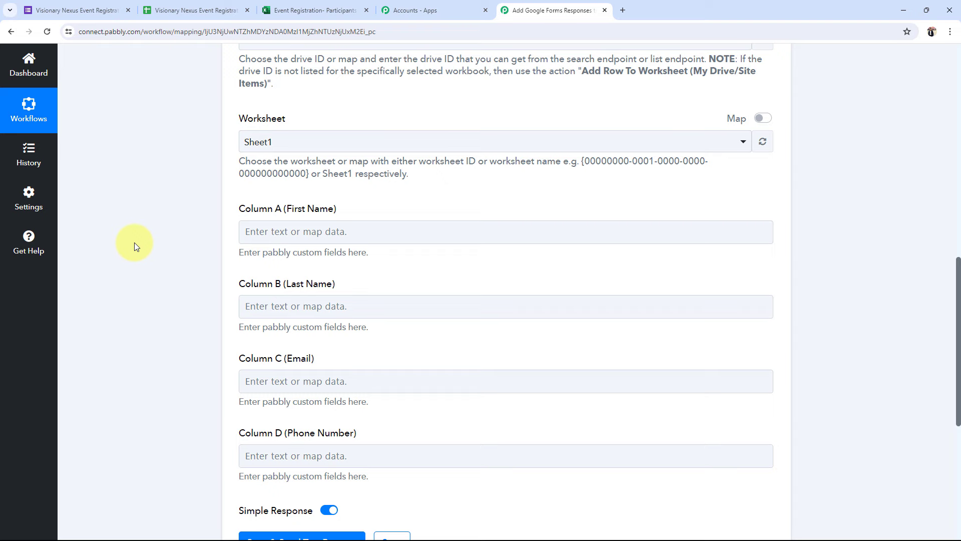
pyautogui.scroll(10, 134, 242)
pyautogui.click(290, 198)
pyautogui.scroll(-6, 194, 308)
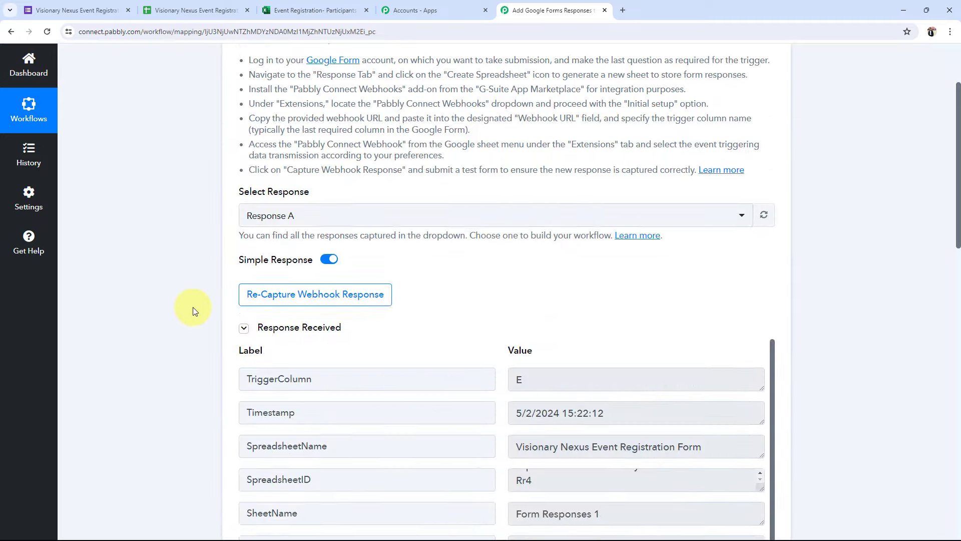
pyautogui.scroll(-6, 193, 307)
pyautogui.moveTo(566, 309); pyautogui.dragTo(450, 302)
pyautogui.moveTo(513, 342); pyautogui.dragTo(563, 323)
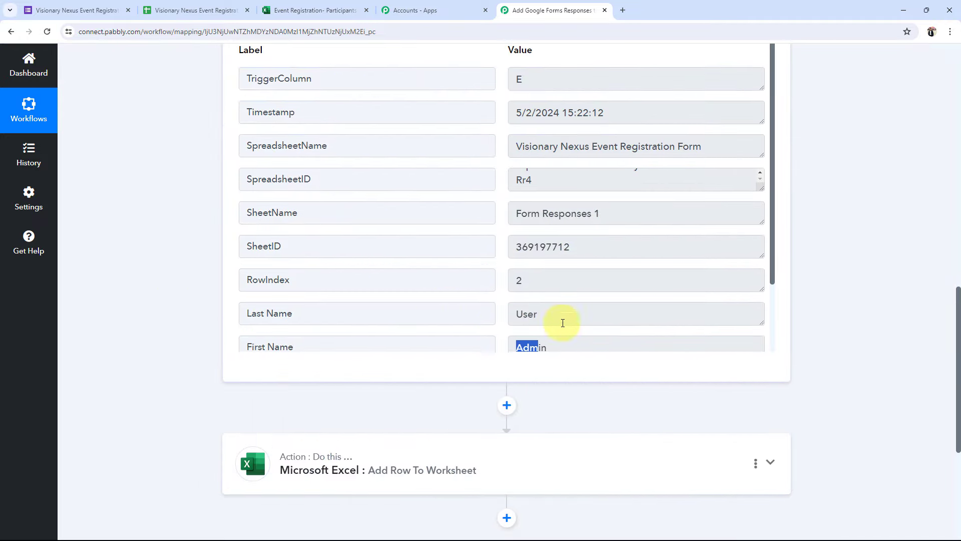
pyautogui.scroll(-1, 422, 303)
pyautogui.scroll(8, 322, 266)
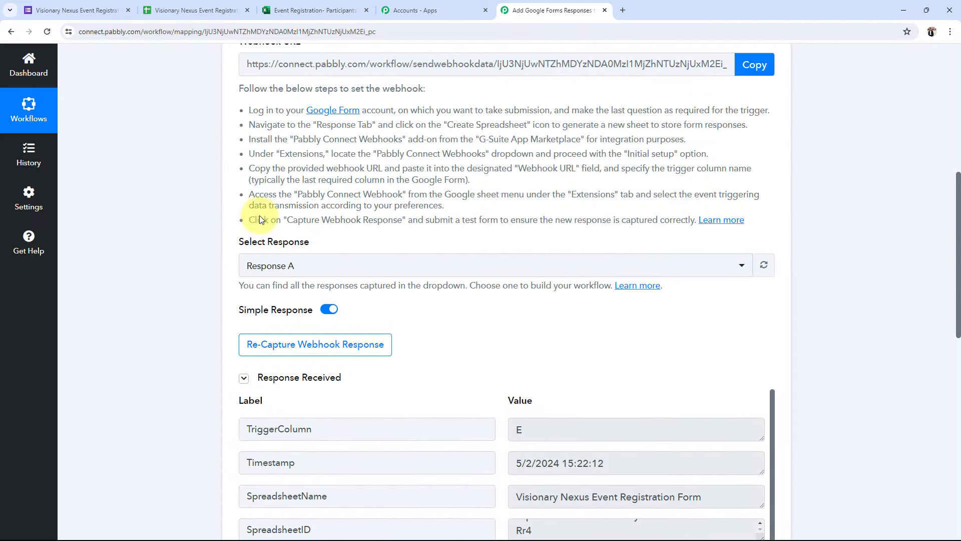
pyautogui.scroll(5, 259, 220)
pyautogui.click(296, 134)
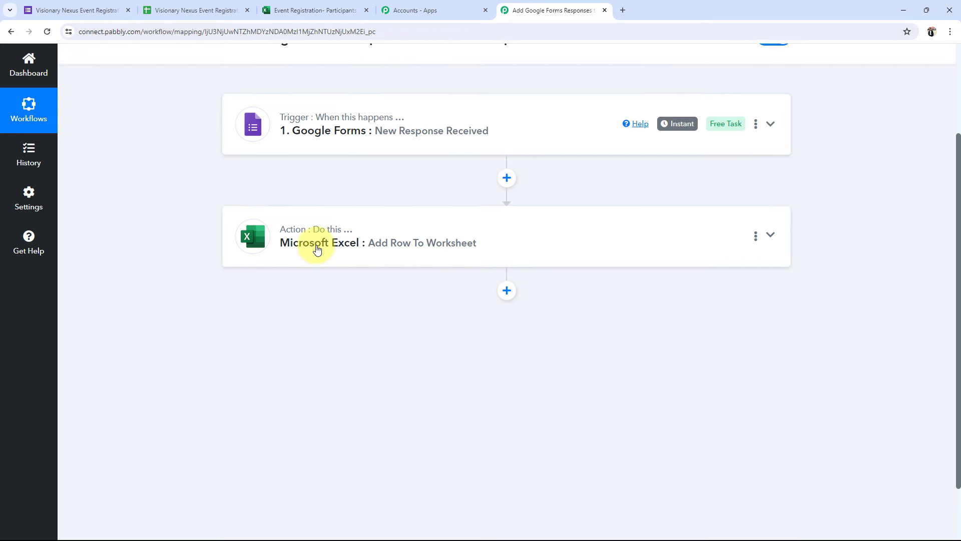
pyautogui.click(317, 249)
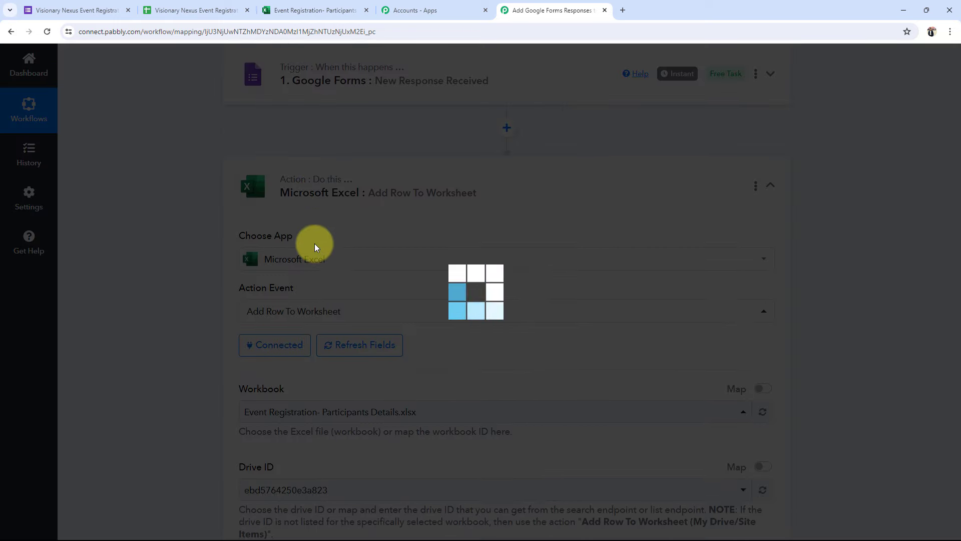
pyautogui.scroll(-11, 104, 346)
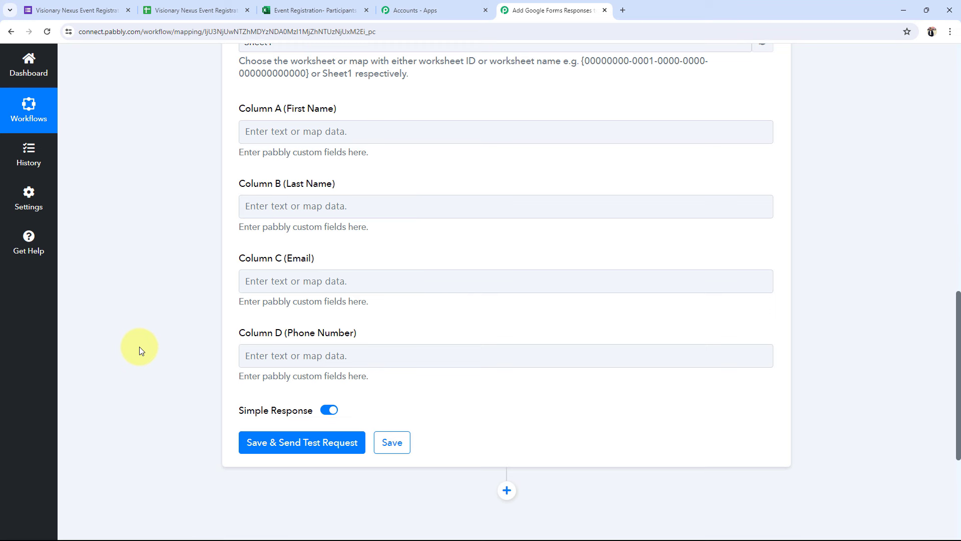
# Map the form's First Name answer into Column A and Last Name into Column B
pyautogui.click(279, 132)
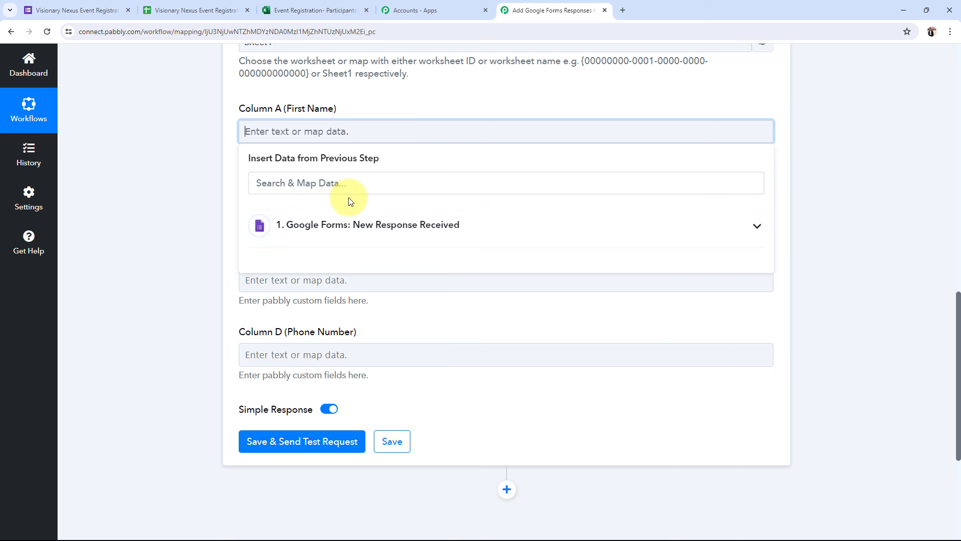
pyautogui.click(759, 226)
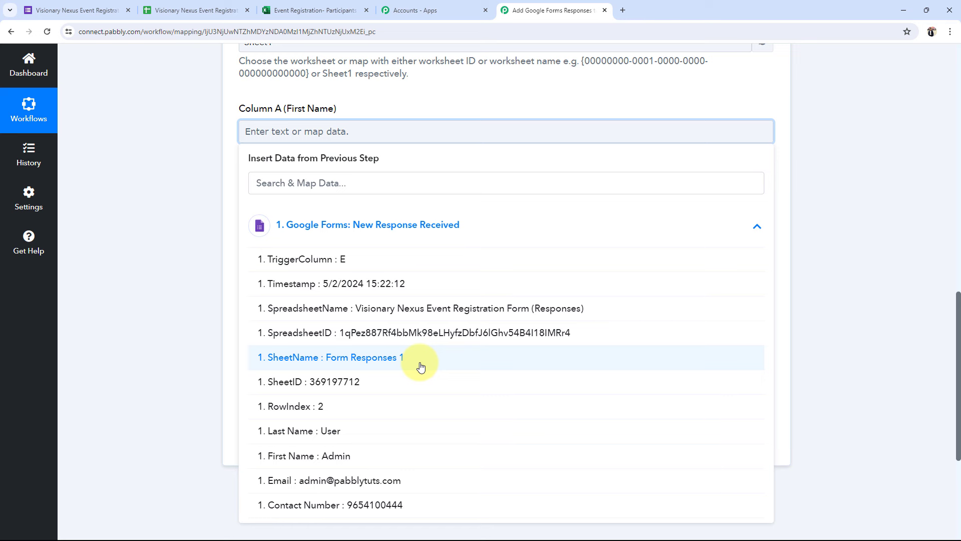
pyautogui.click(318, 456)
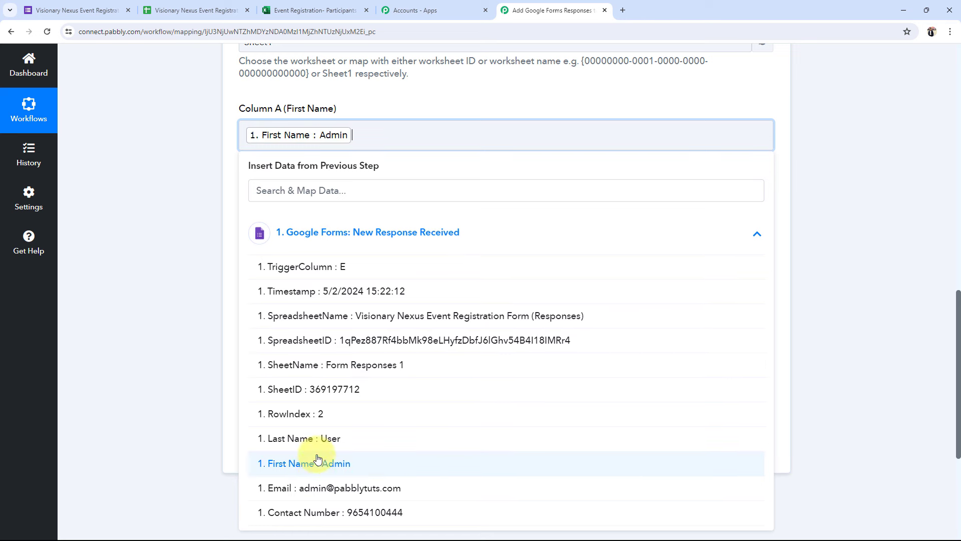
pyautogui.click(179, 265)
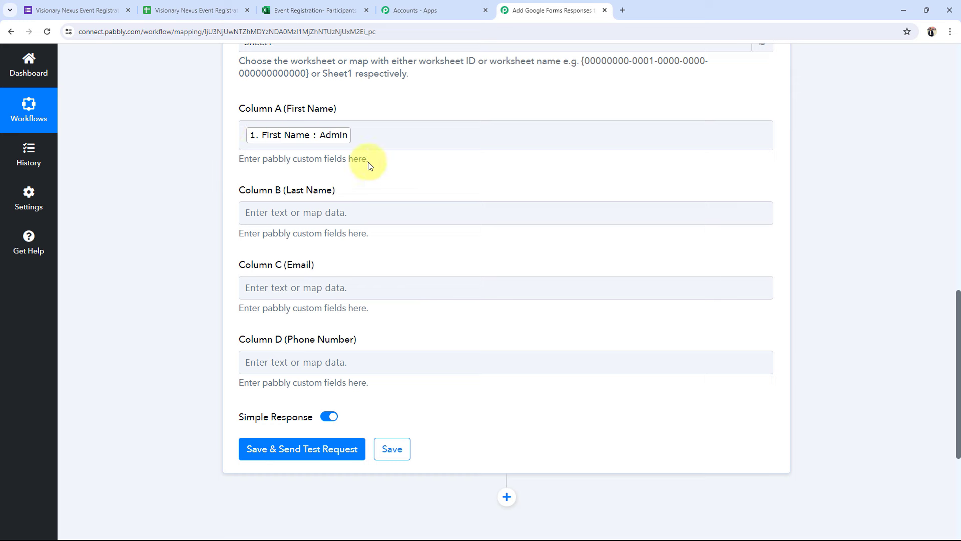
pyautogui.click(280, 213)
pyautogui.click(305, 311)
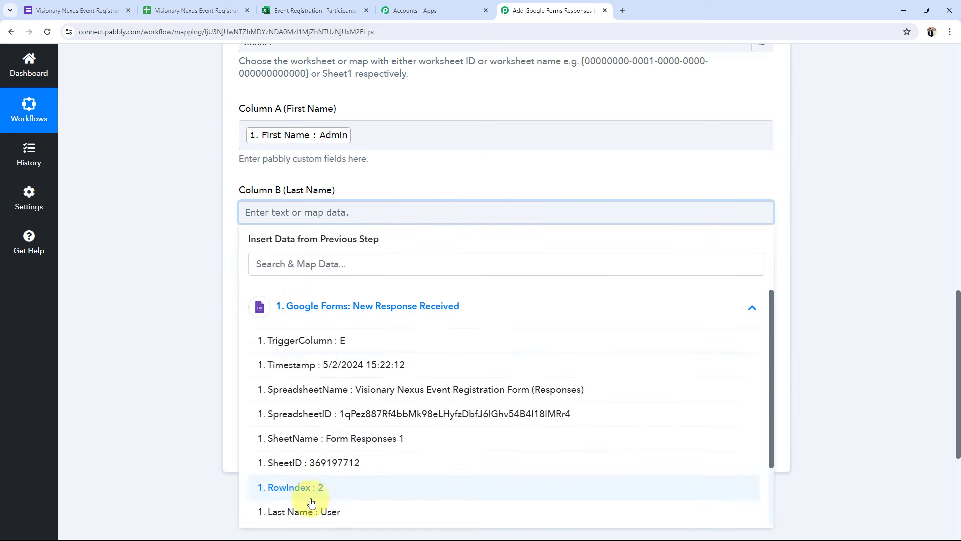
pyautogui.scroll(-2, 306, 445)
pyautogui.click(306, 445)
pyautogui.scroll(-4, 189, 307)
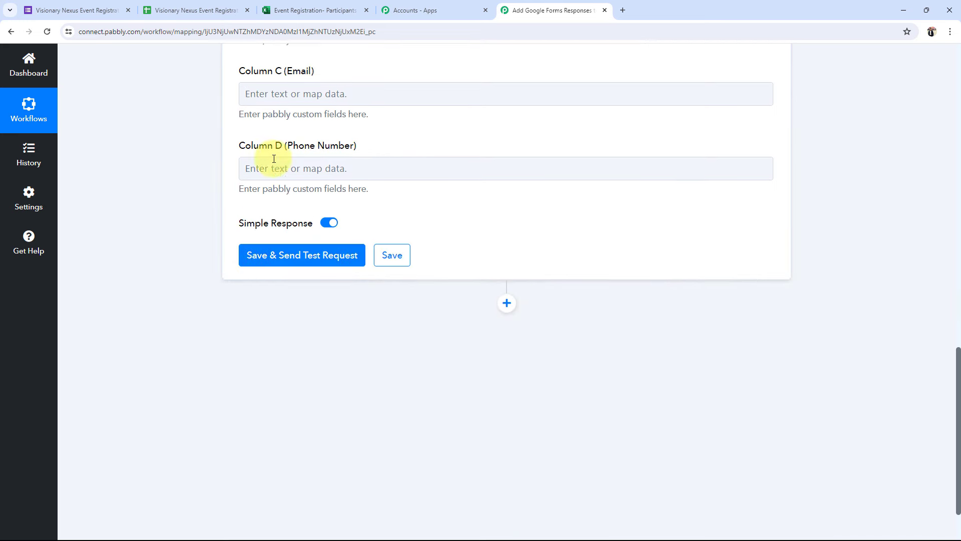
# Map the form's Email answer into Column C and Contact Number into Column D
pyautogui.click(275, 94)
pyautogui.click(314, 202)
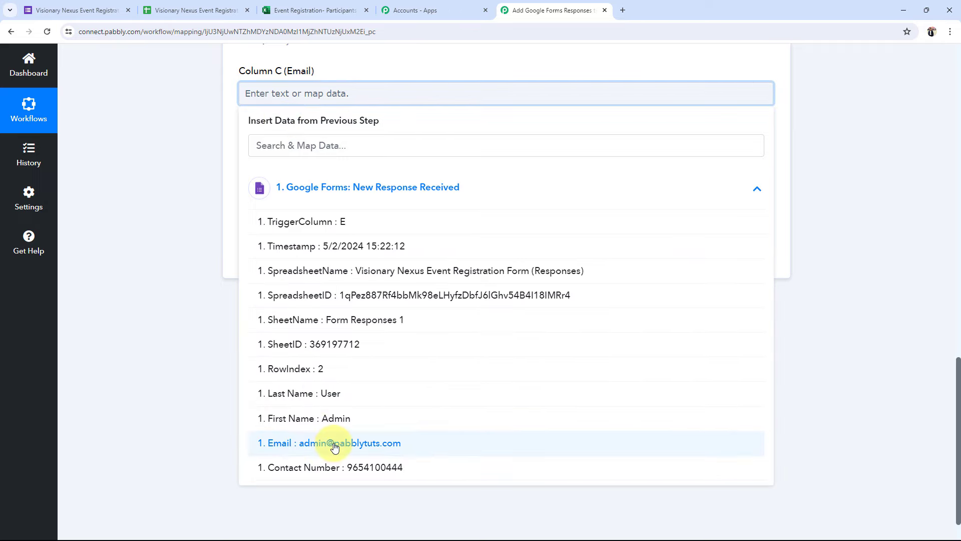
pyautogui.click(334, 441)
pyautogui.click(271, 167)
pyautogui.click(302, 269)
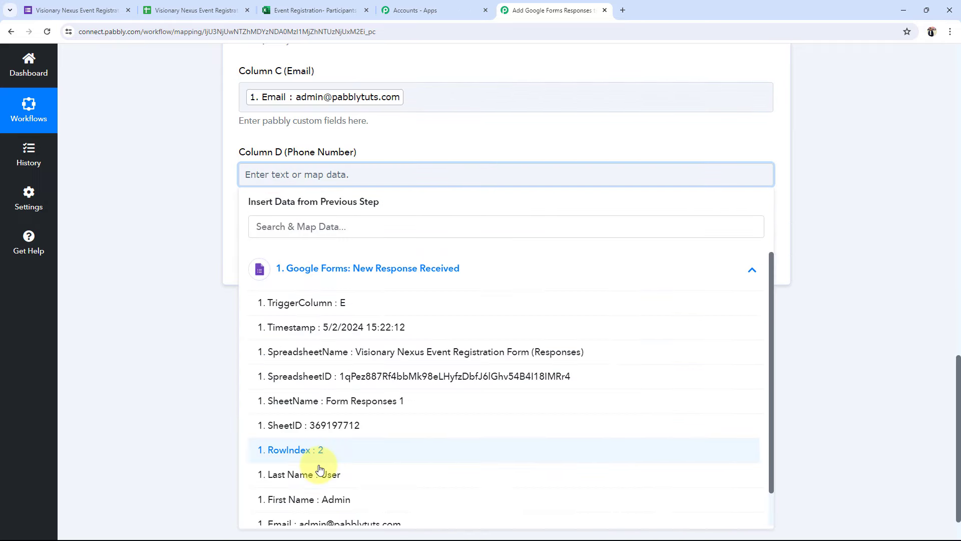
pyautogui.scroll(-1, 331, 491)
pyautogui.click(329, 509)
pyautogui.click(162, 347)
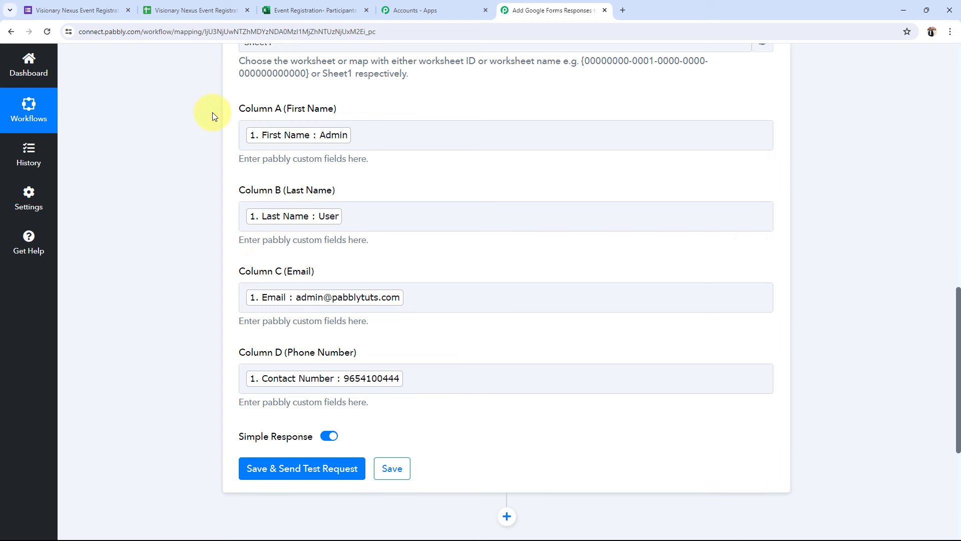
# Check the participants worksheet's next empty row, then return to the Last Name column mapping
pyautogui.click(278, 11)
pyautogui.click(70, 249)
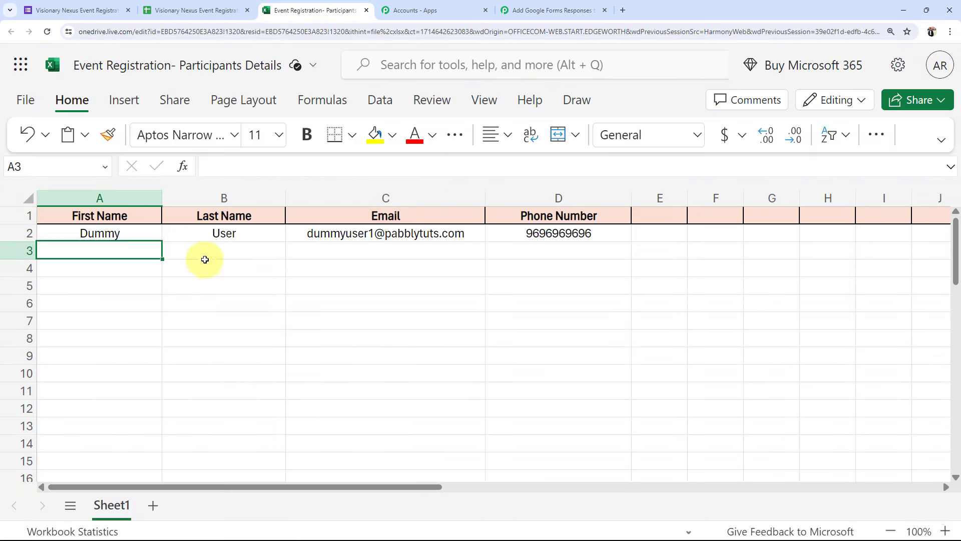
pyautogui.click(205, 264)
pyautogui.click(344, 248)
pyautogui.click(551, 10)
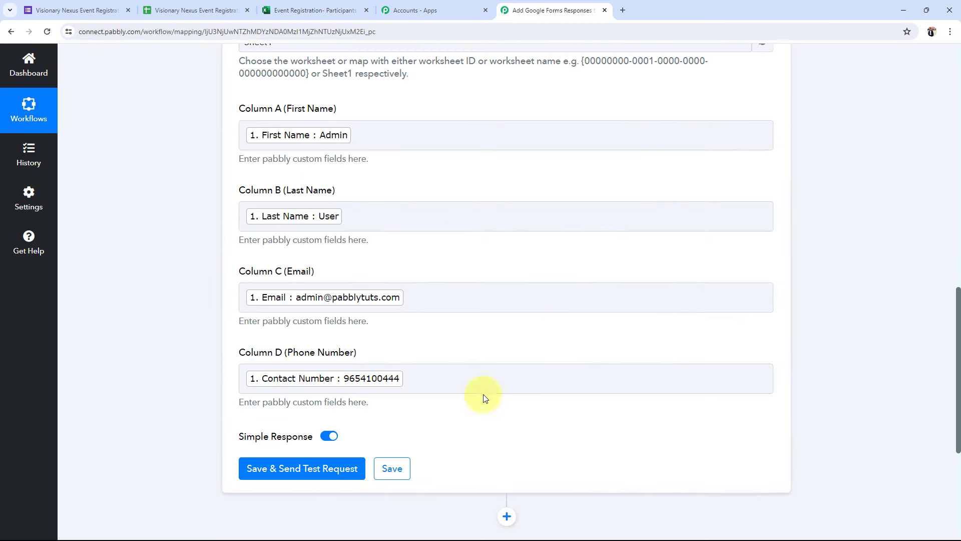
pyautogui.click(383, 222)
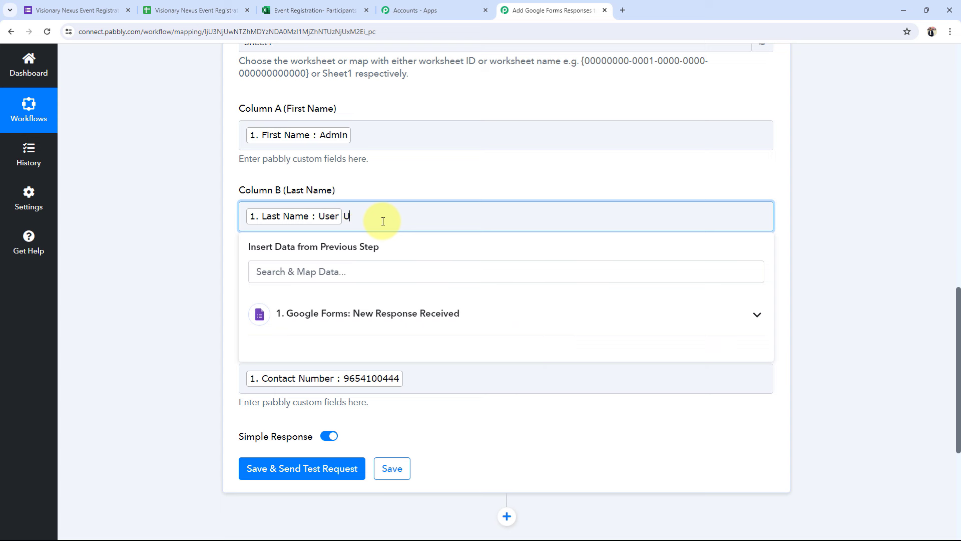
# Save the Excel step and send a test request, reviewing the returned last-name value User
pyautogui.click(110, 279)
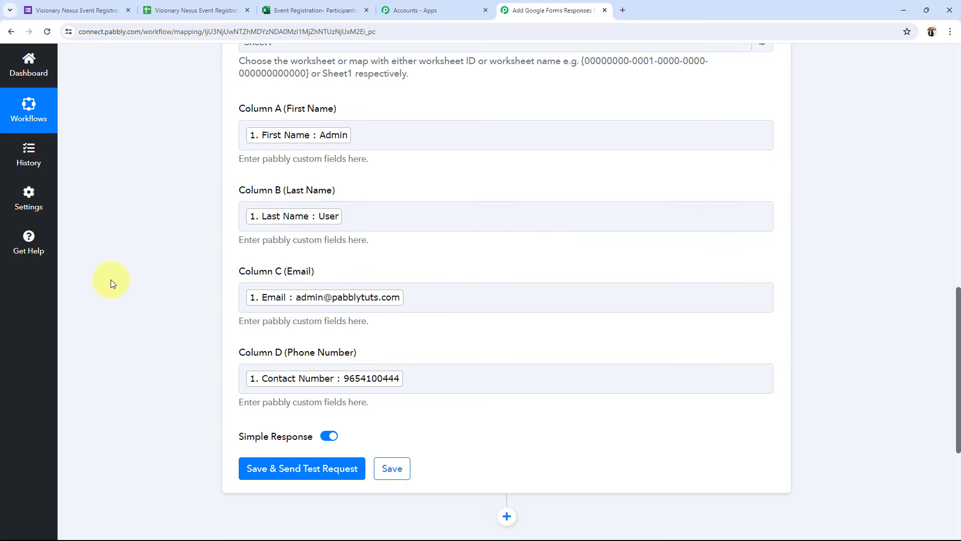
pyautogui.click(263, 469)
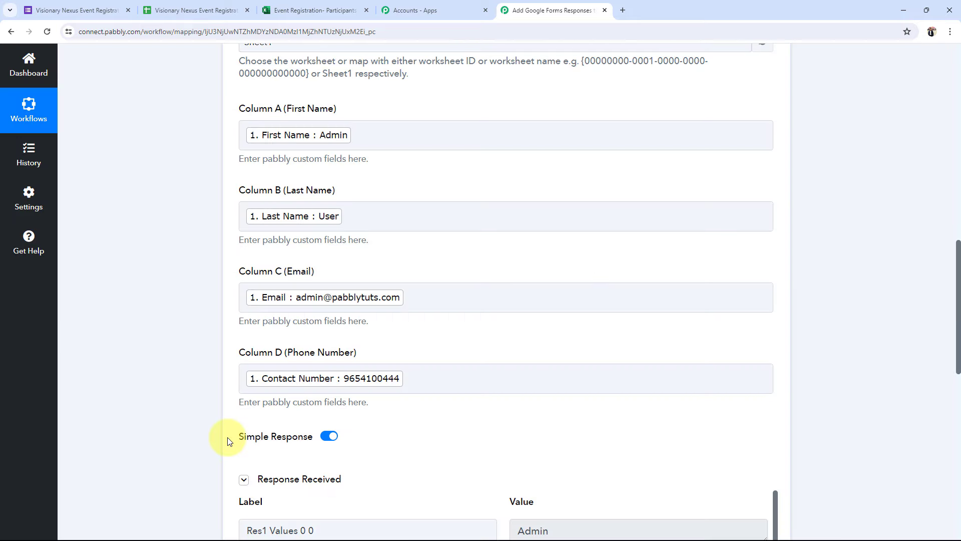
pyautogui.scroll(-8, 211, 423)
pyautogui.scroll(3, 382, 337)
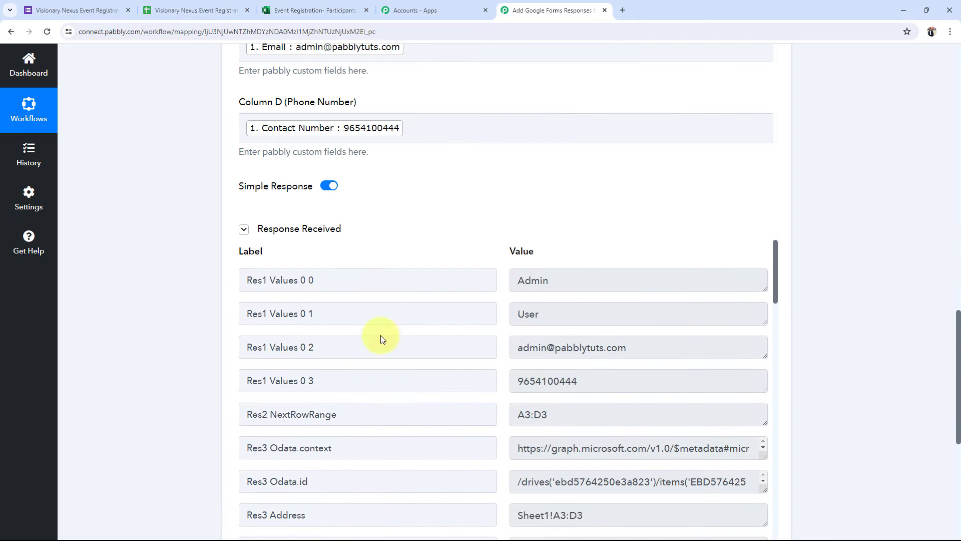
pyautogui.doubleClick(516, 313)
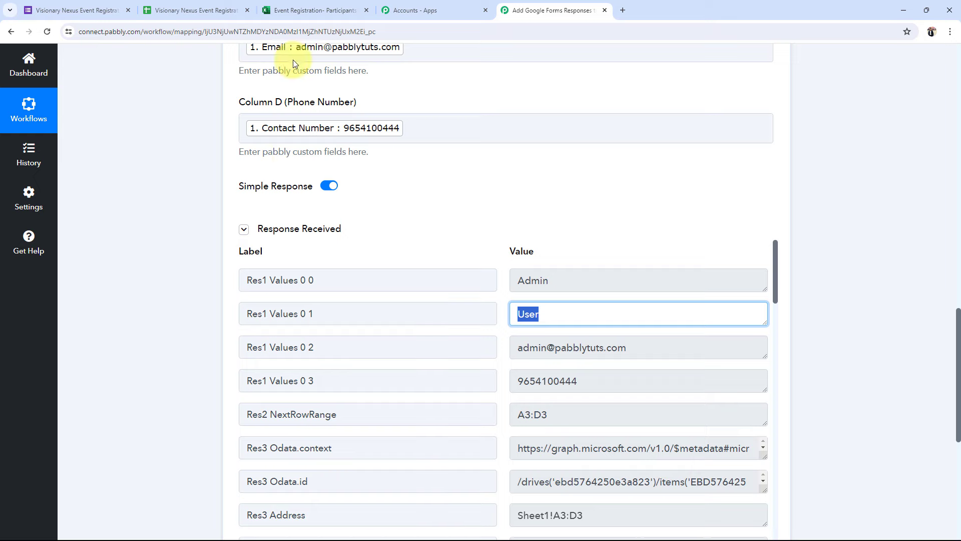
# Reload the Excel worksheet and verify the Admin User entry's name, email and phone in row 3
pyautogui.click(308, 10)
pyautogui.click(48, 31)
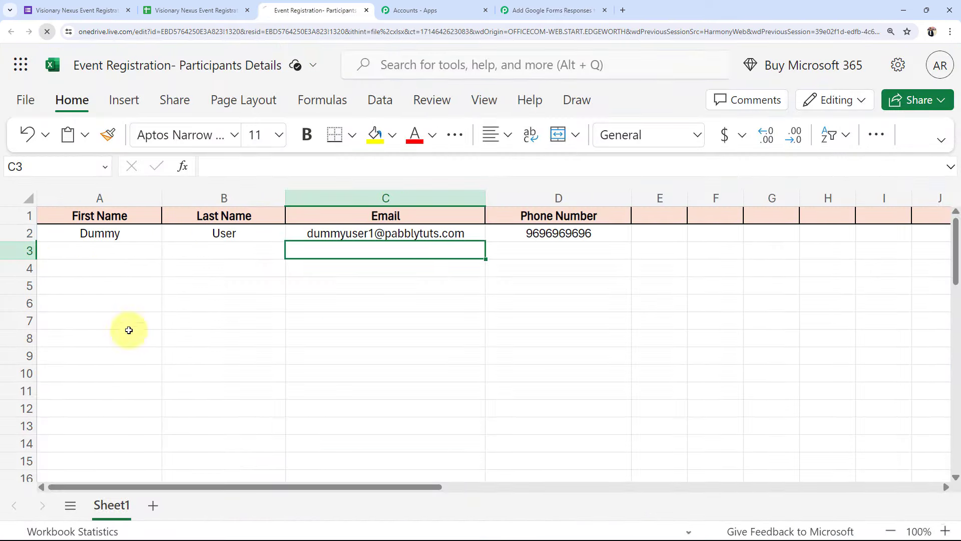
pyautogui.click(98, 251)
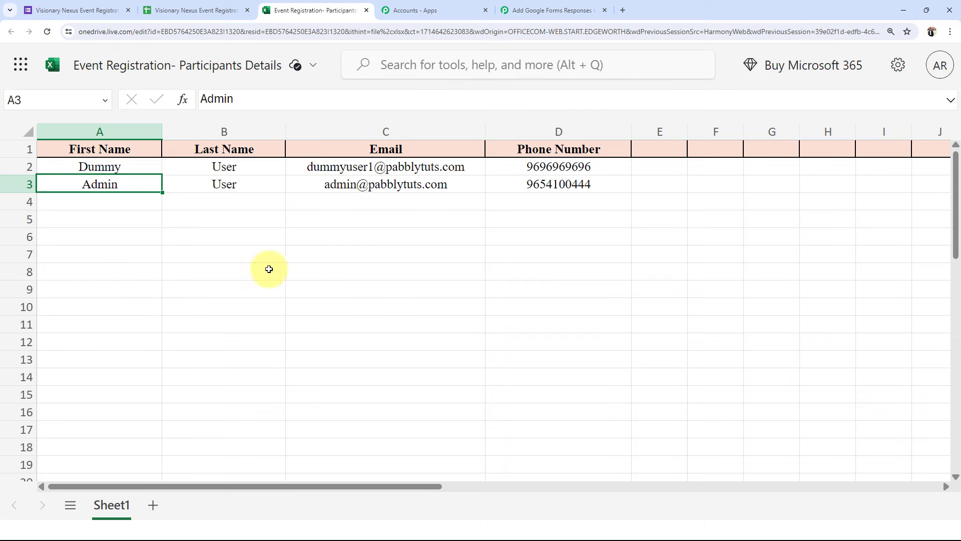
pyautogui.click(223, 185)
pyautogui.click(379, 183)
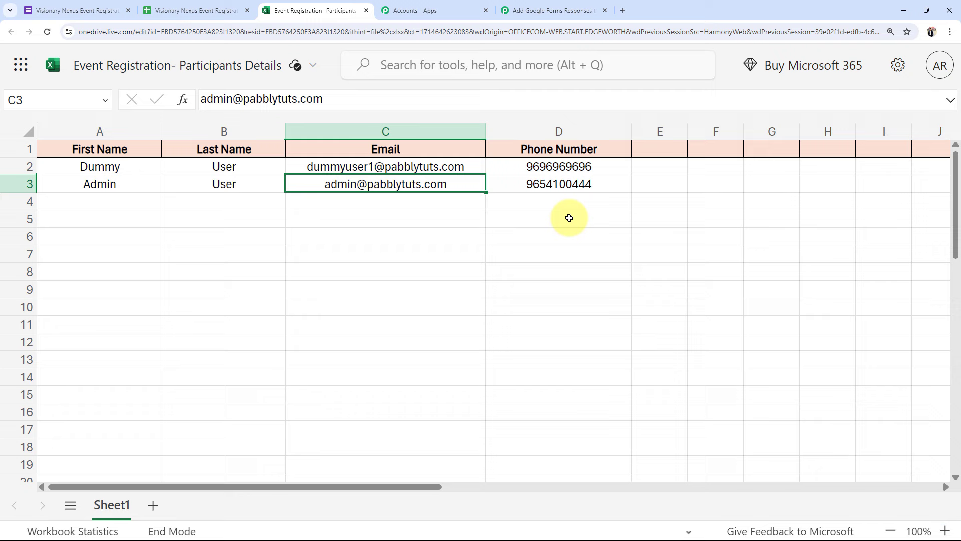
pyautogui.click(559, 187)
pyautogui.click(113, 189)
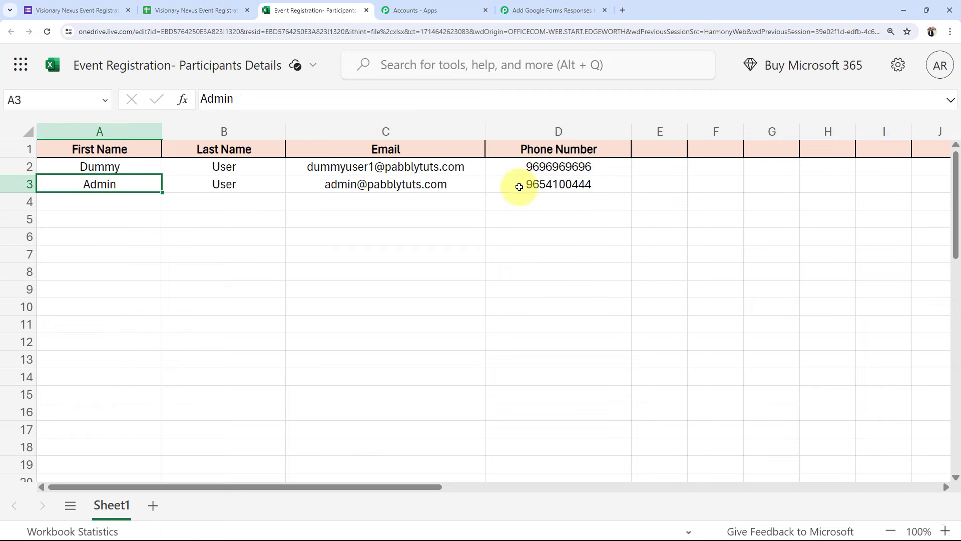
pyautogui.click(441, 258)
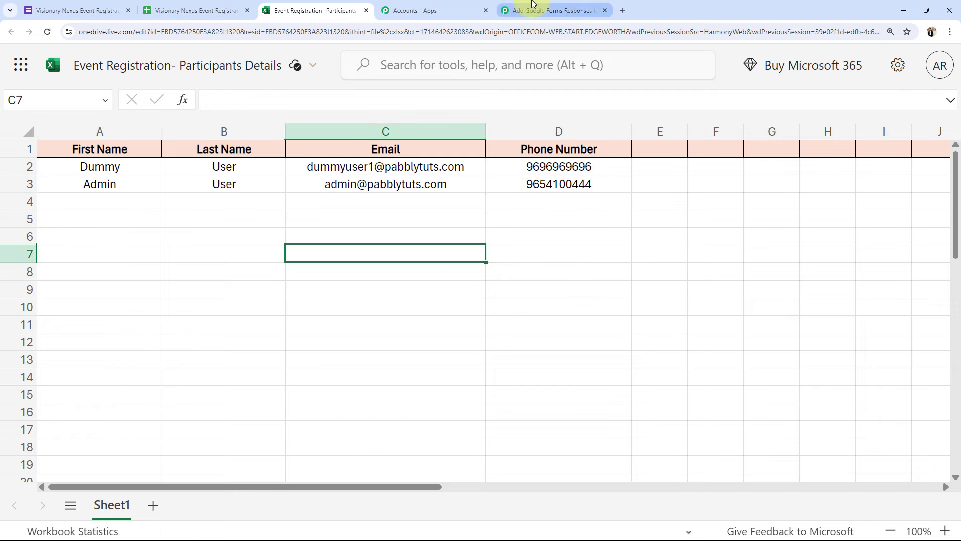
pyautogui.click(514, 8)
# Scroll to the top of the workflow page to see the trigger, Excel action and ON status
pyautogui.scroll(15, 165, 297)
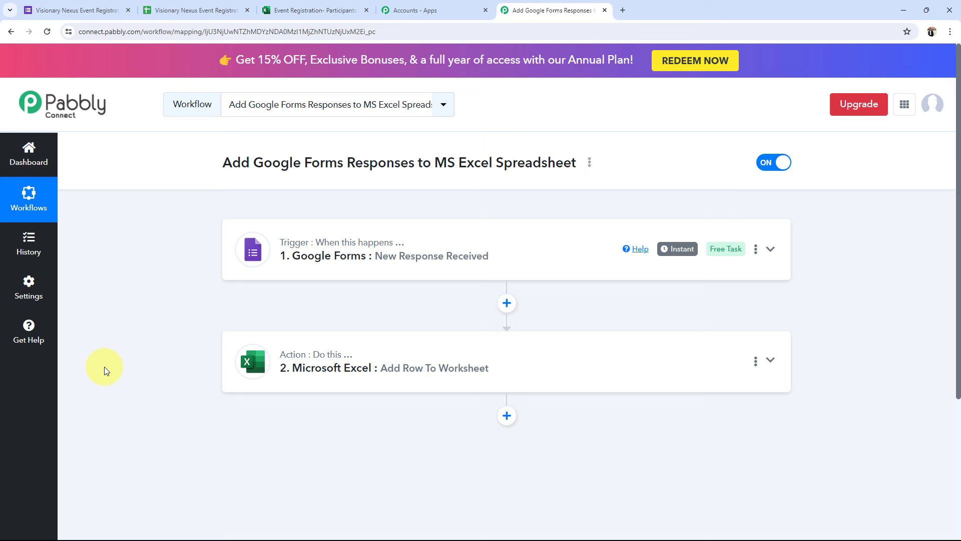
# Open the live Google Form and enter First Name 'Demo' and Last Name 'Test'
pyautogui.click(120, 2)
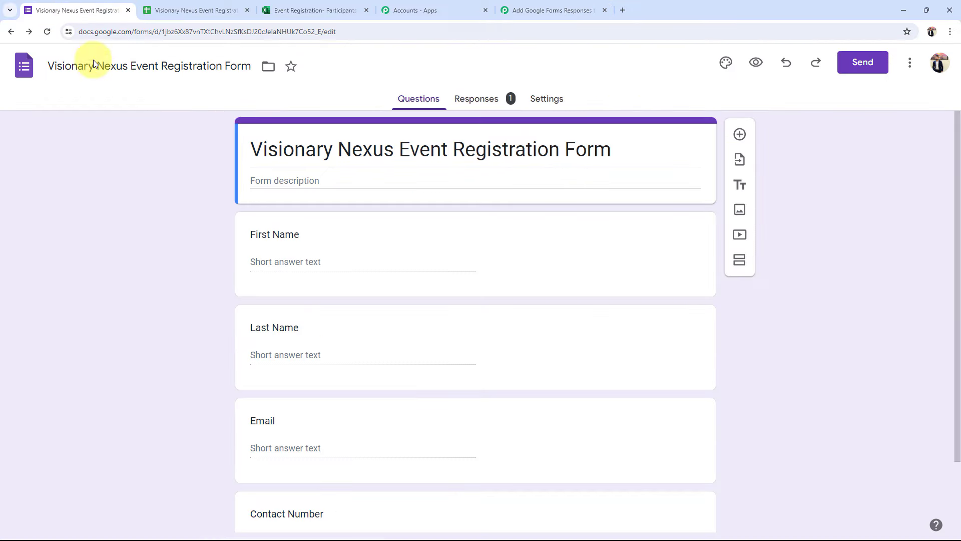
pyautogui.click(755, 61)
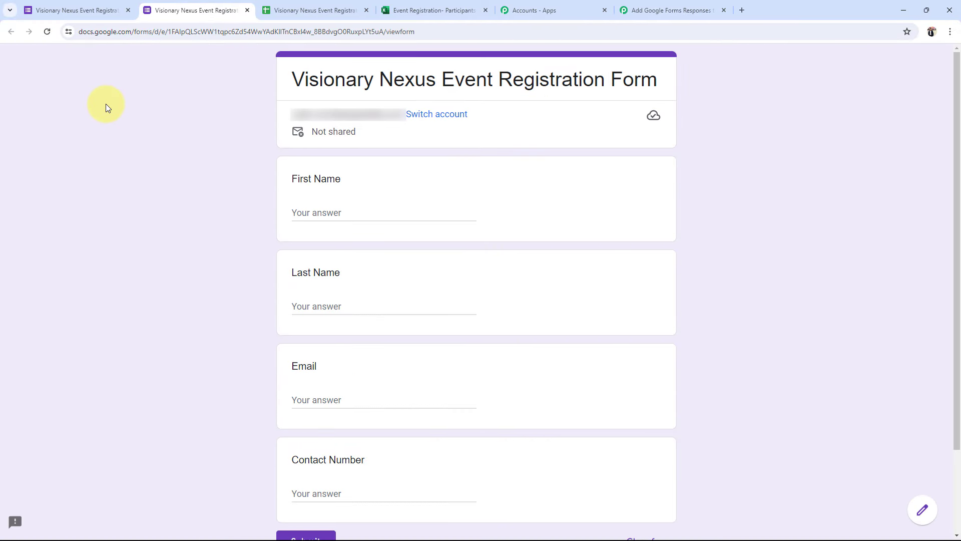
pyautogui.click(333, 211)
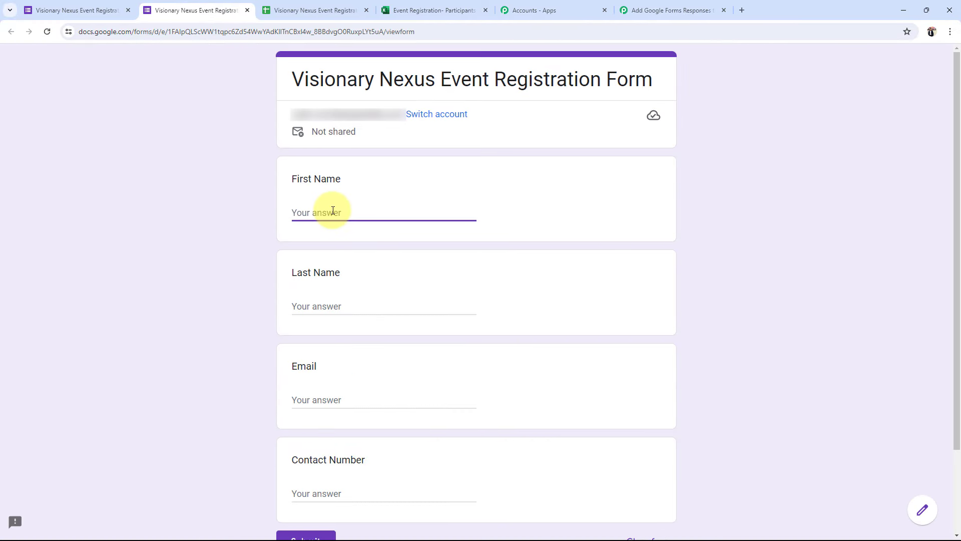
pyautogui.write('Demo')
pyautogui.press('Tab')
pyautogui.write('Test')
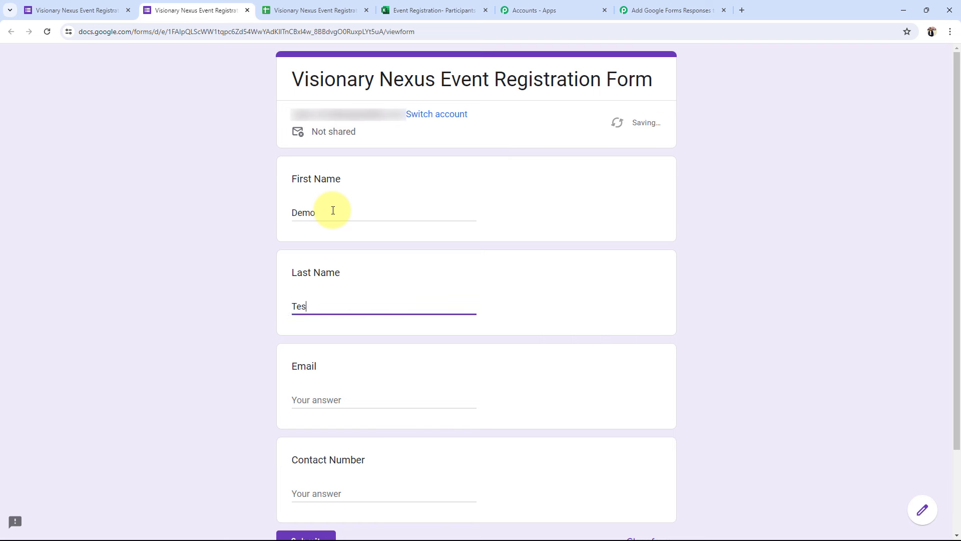
pyautogui.press('Tab')
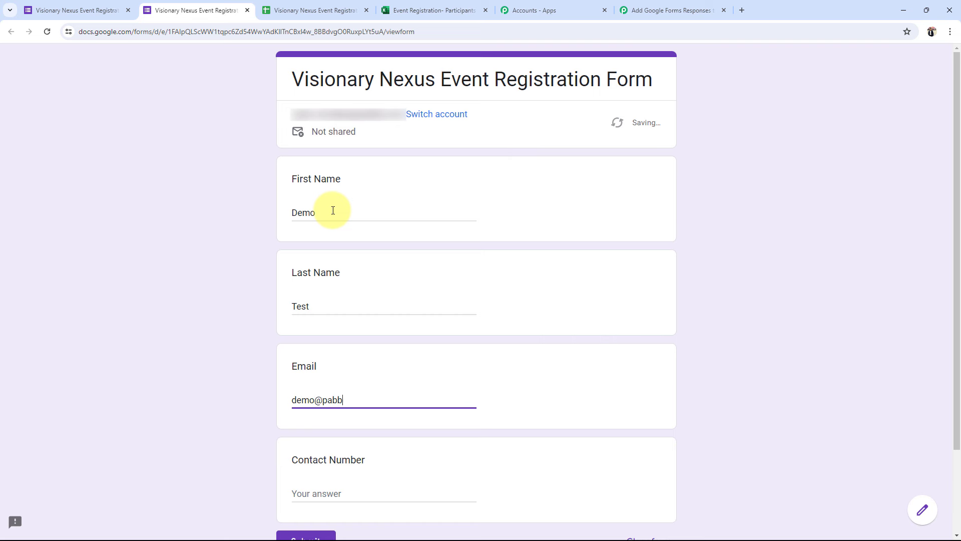
# Fill in the email address and a contact number, then submit the registration
pyautogui.press('Tab')
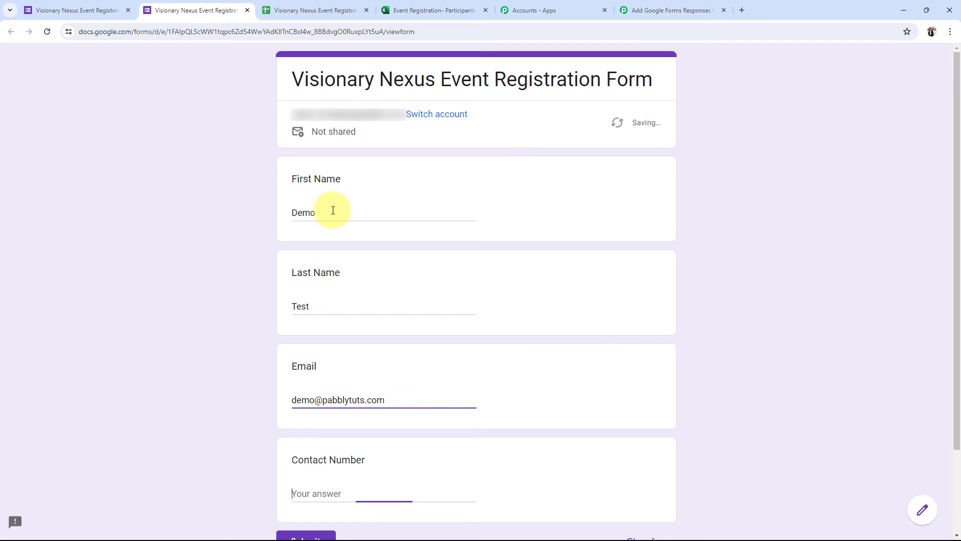
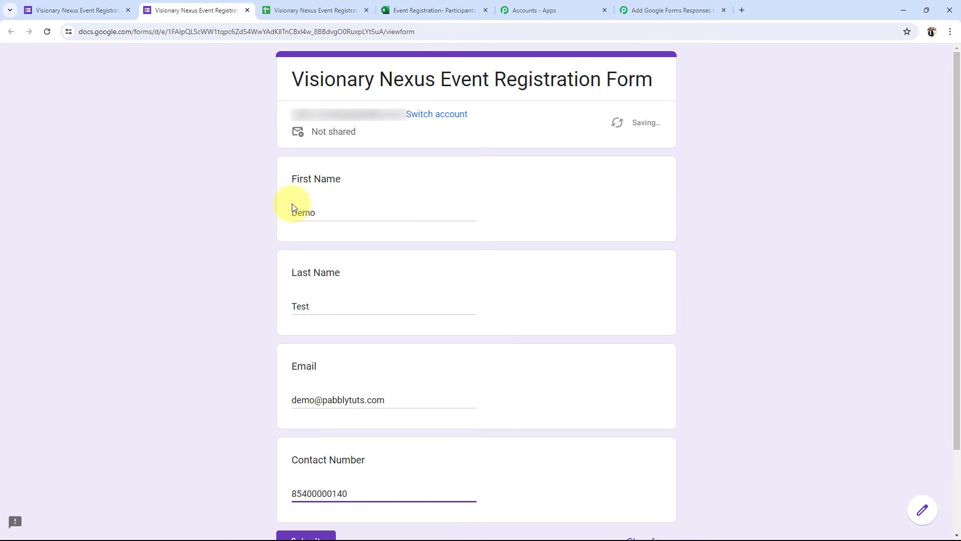
pyautogui.scroll(-2, 296, 205)
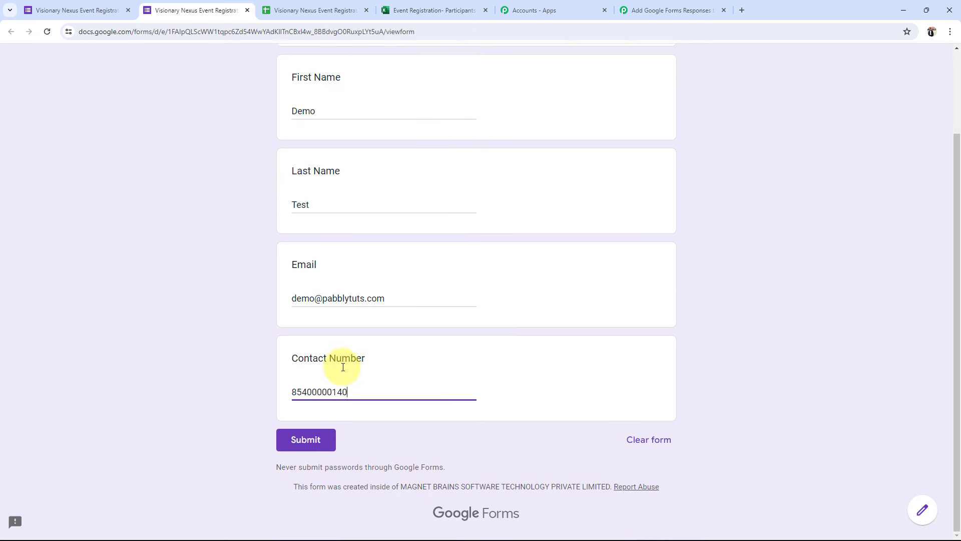
pyautogui.click(305, 440)
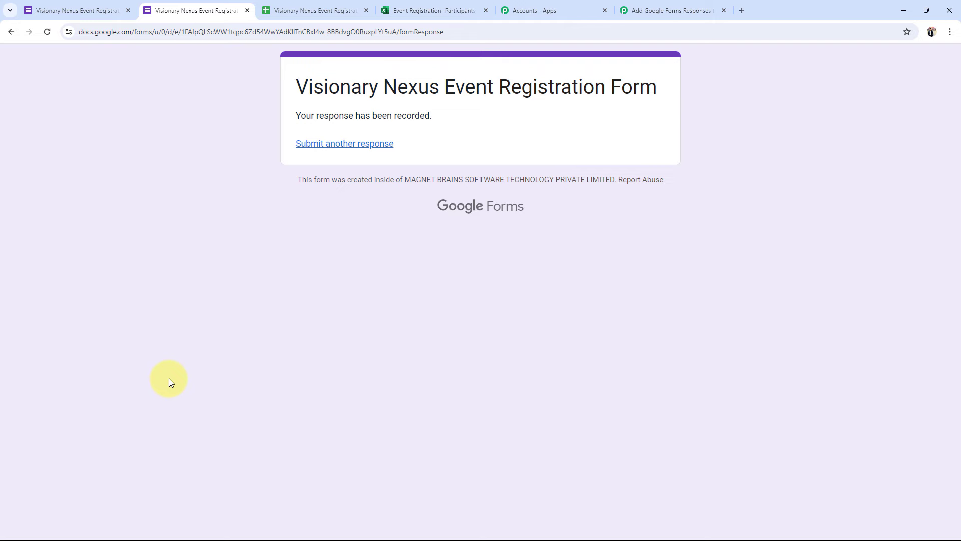
# Reload the Excel worksheet and check the new row 4's last name, email and phone
pyautogui.click(423, 10)
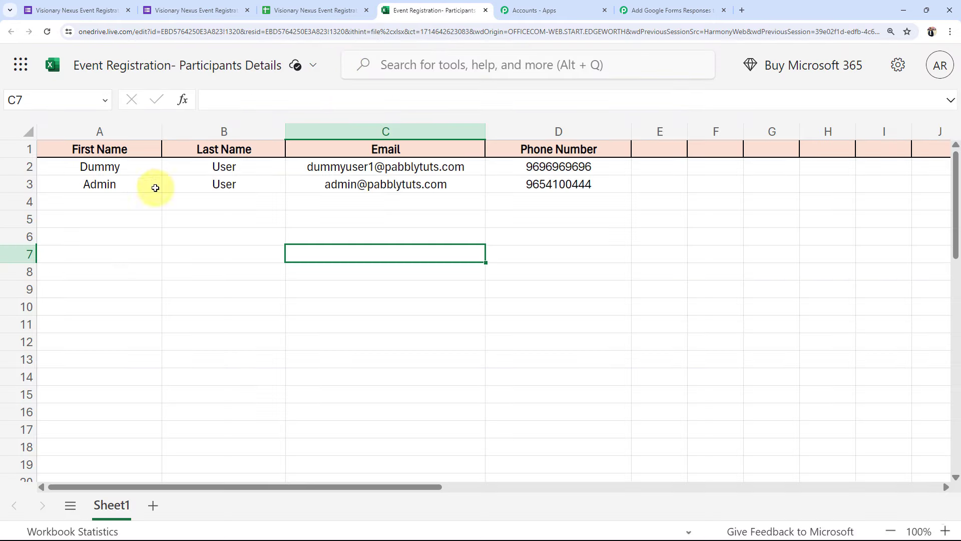
pyautogui.click(47, 33)
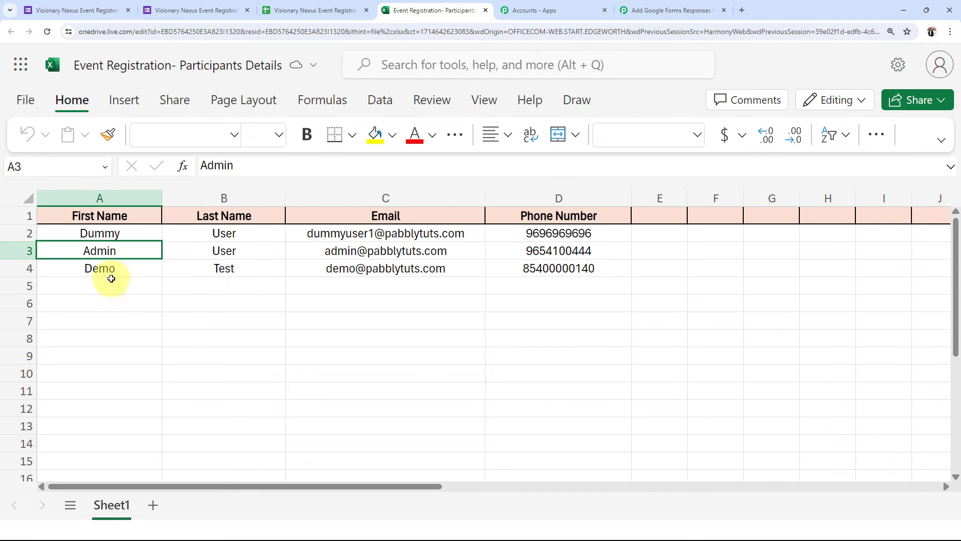
pyautogui.click(111, 278)
pyautogui.click(215, 206)
pyautogui.click(370, 206)
pyautogui.click(546, 206)
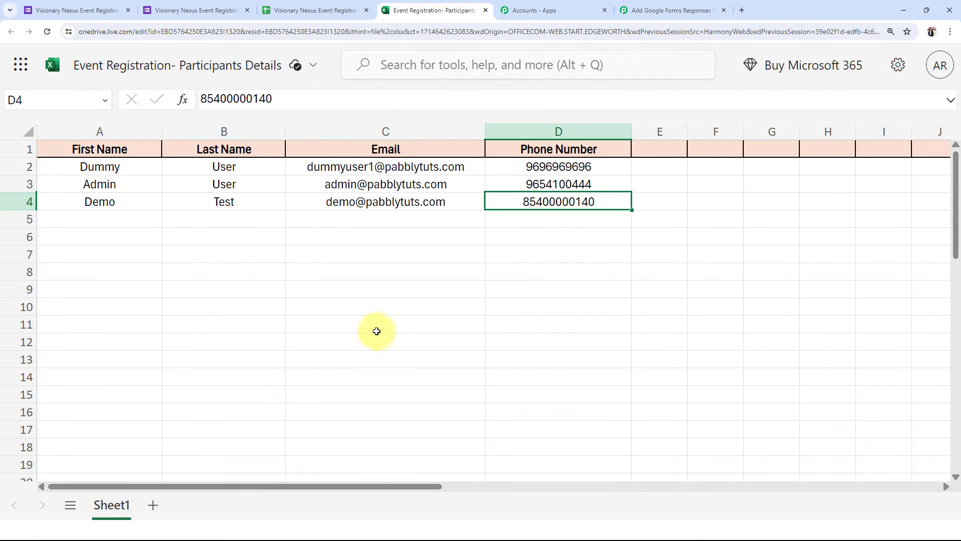
# Compare with the form's confirmation page, then confirm row 4 holds Demo, Test and the email
pyautogui.click(210, 10)
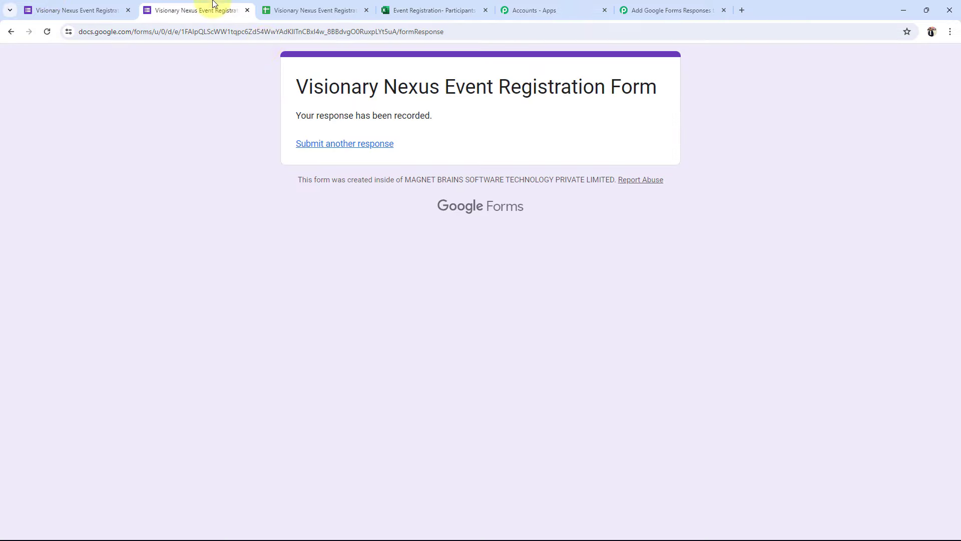
pyautogui.click(463, 4)
pyautogui.click(96, 203)
pyautogui.click(220, 206)
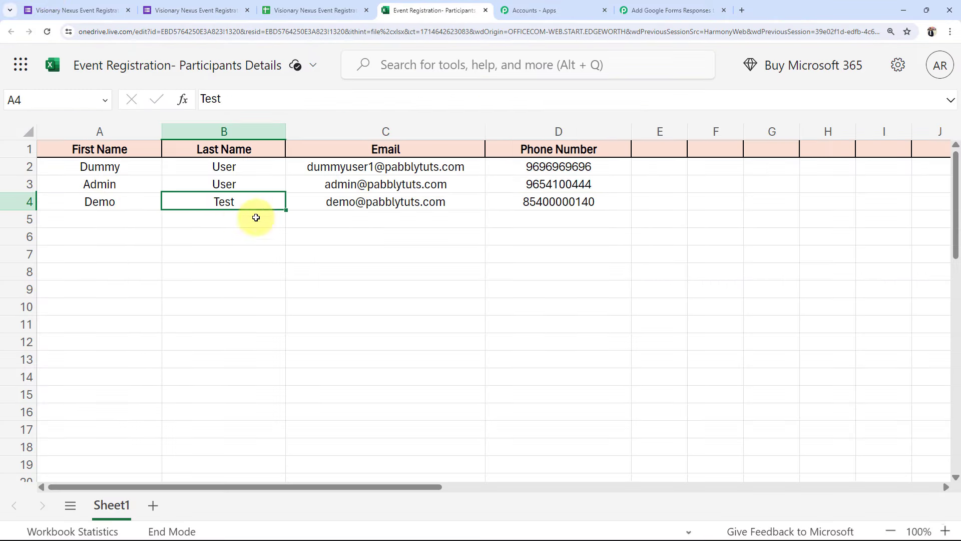
pyautogui.click(407, 204)
pyautogui.click(549, 219)
pyautogui.click(388, 283)
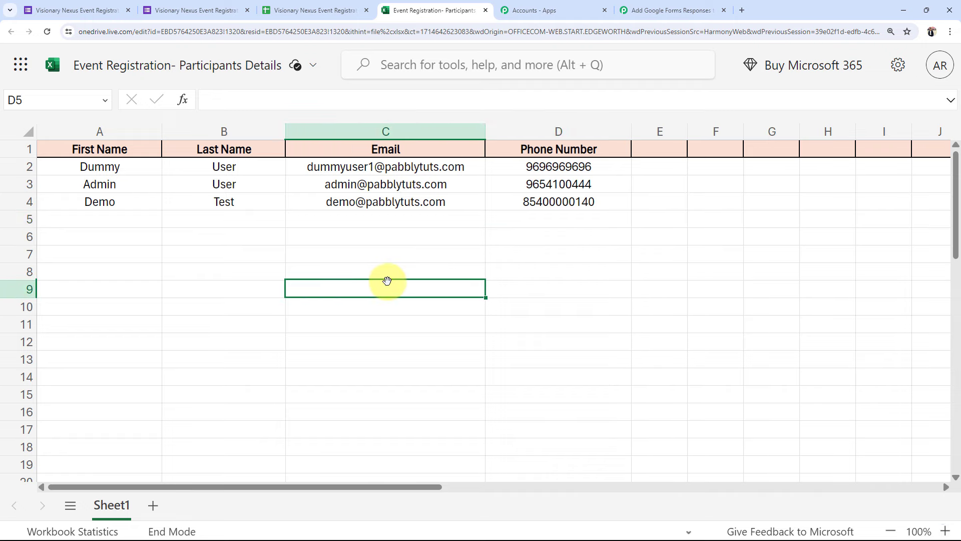